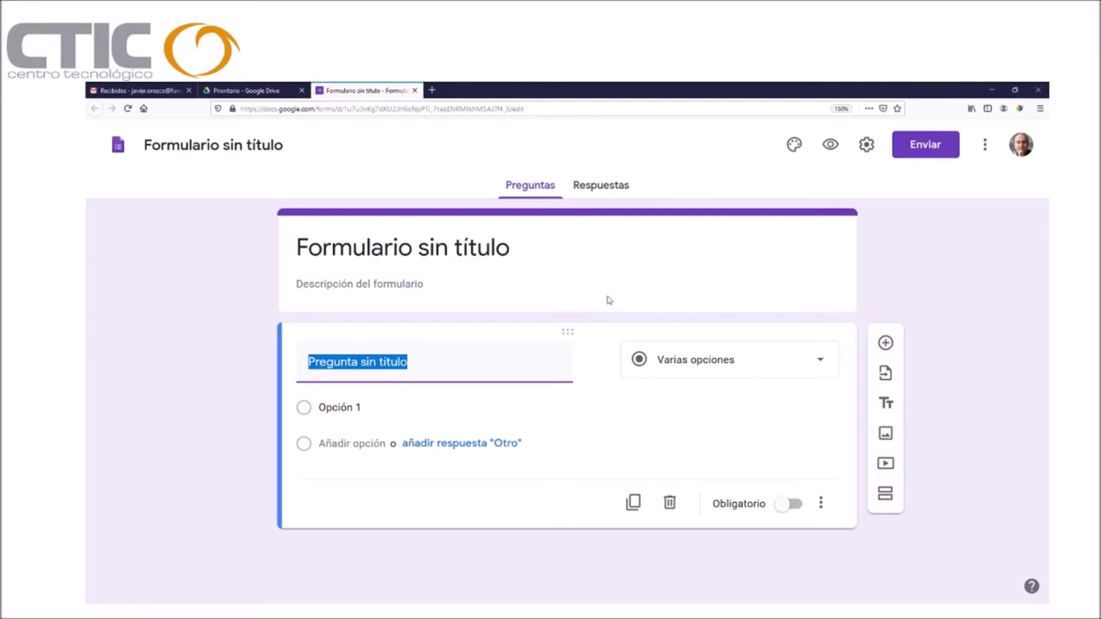
Step: Title the form "Cuestionario" and give it the description "cuestionario destinado a empleados"
left_click(437, 248)
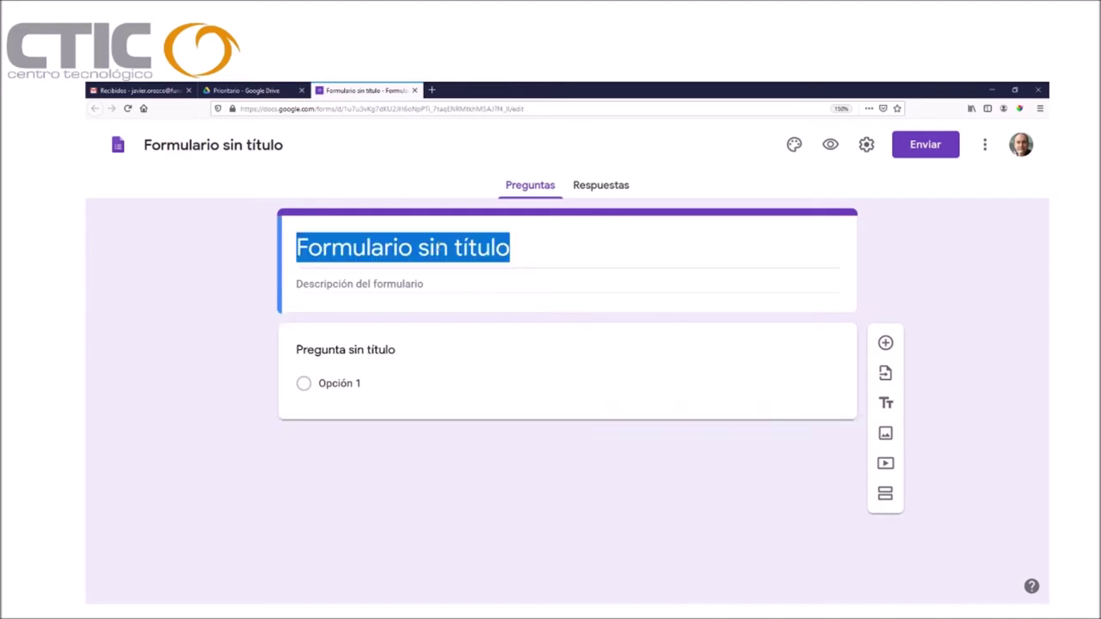
type("C")
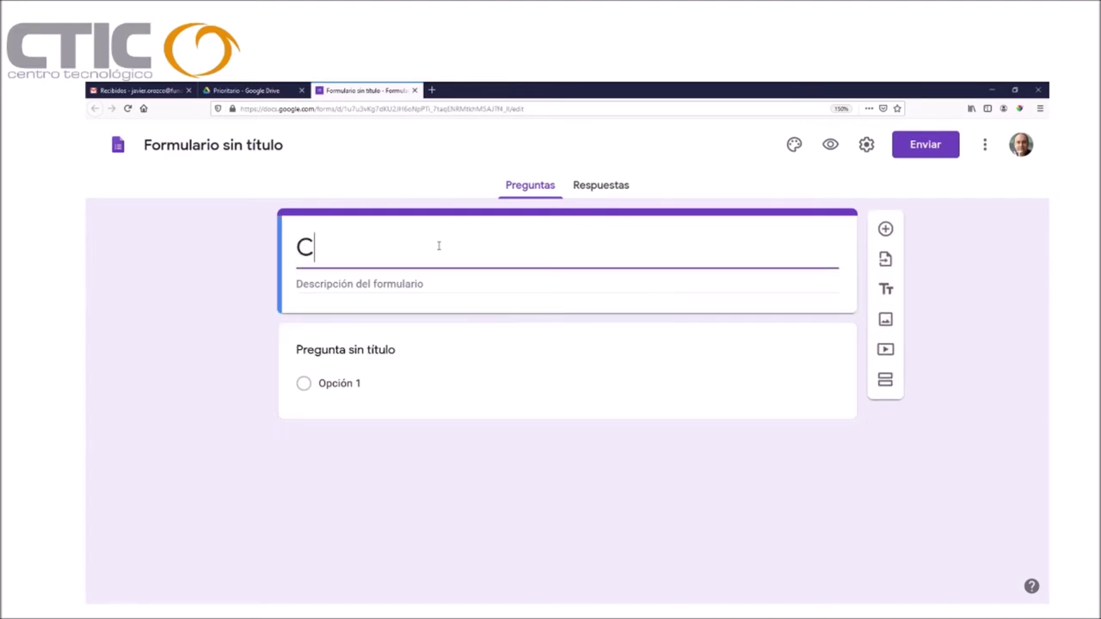
type("uestionario")
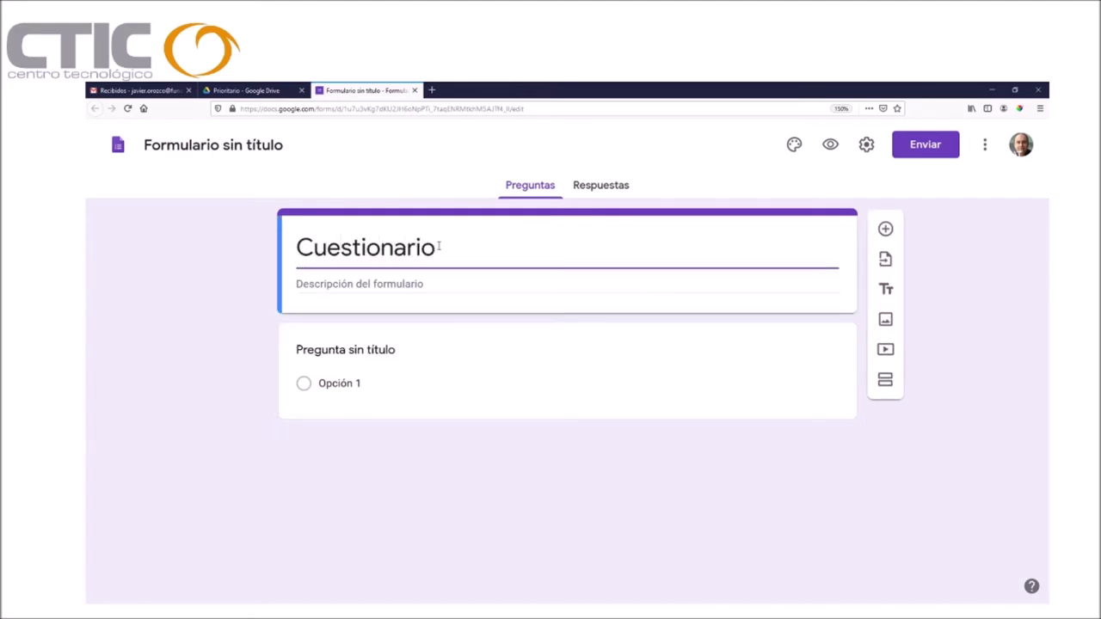
left_click(409, 279)
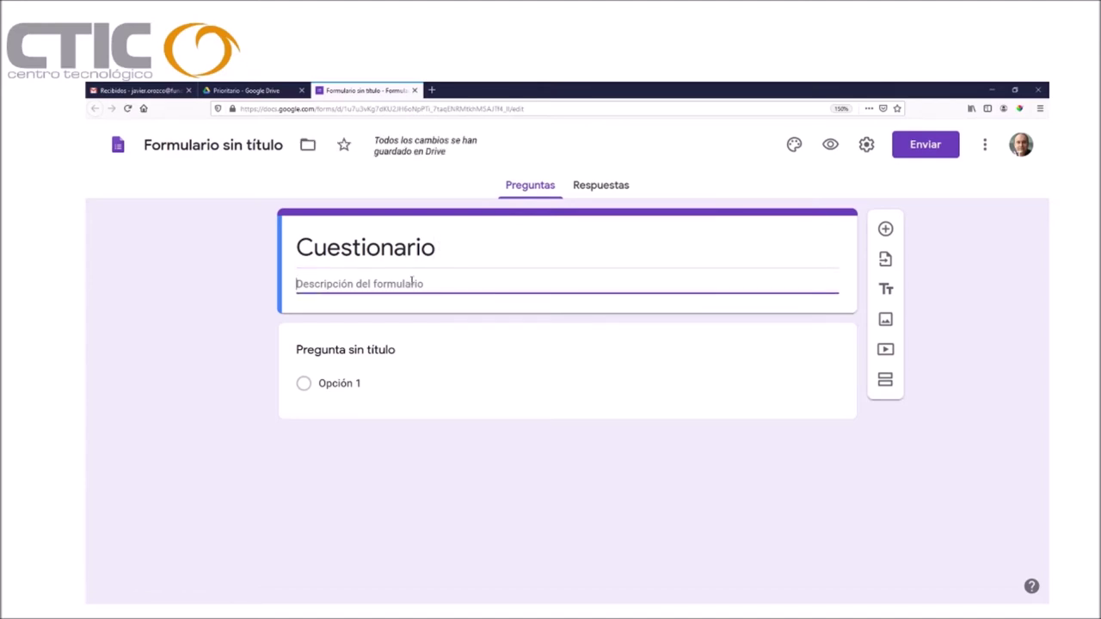
type("cuestion")
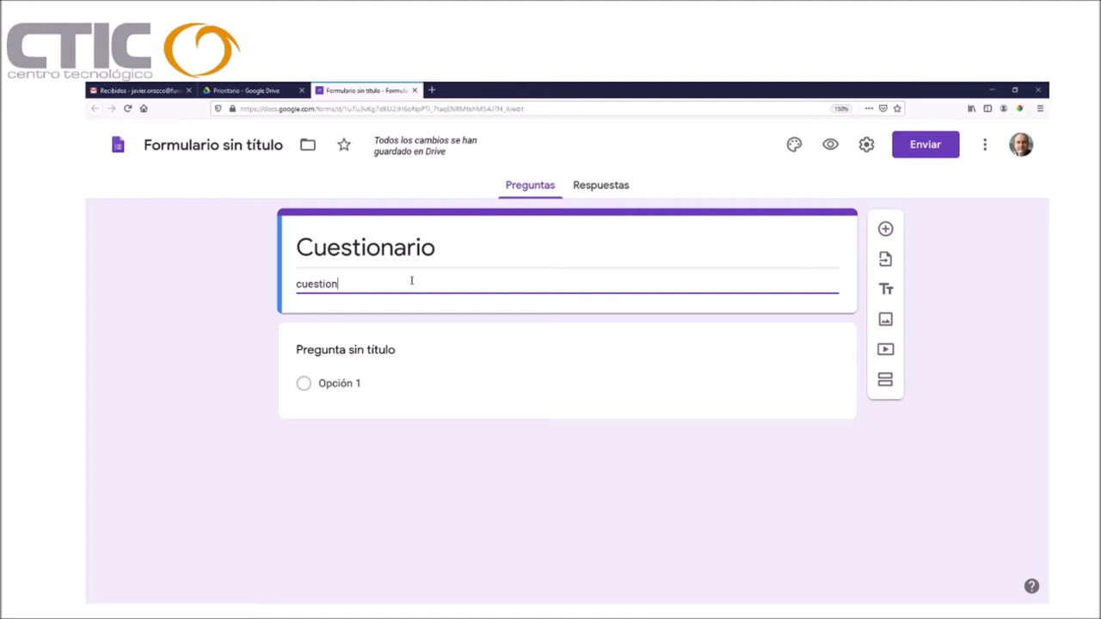
type("ario destinado a empl")
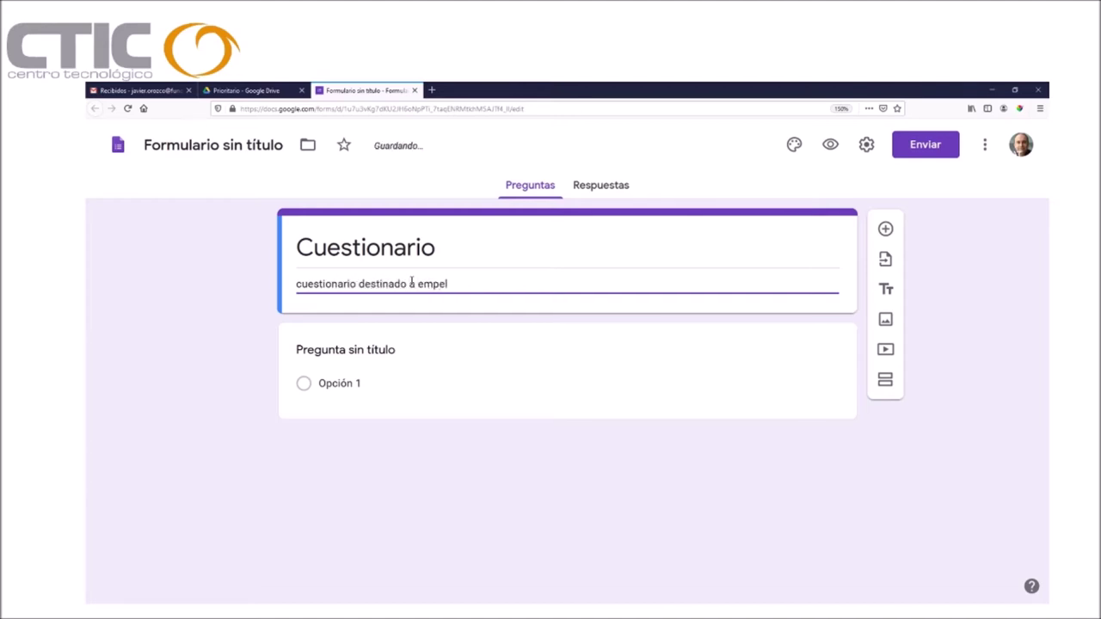
type("eados")
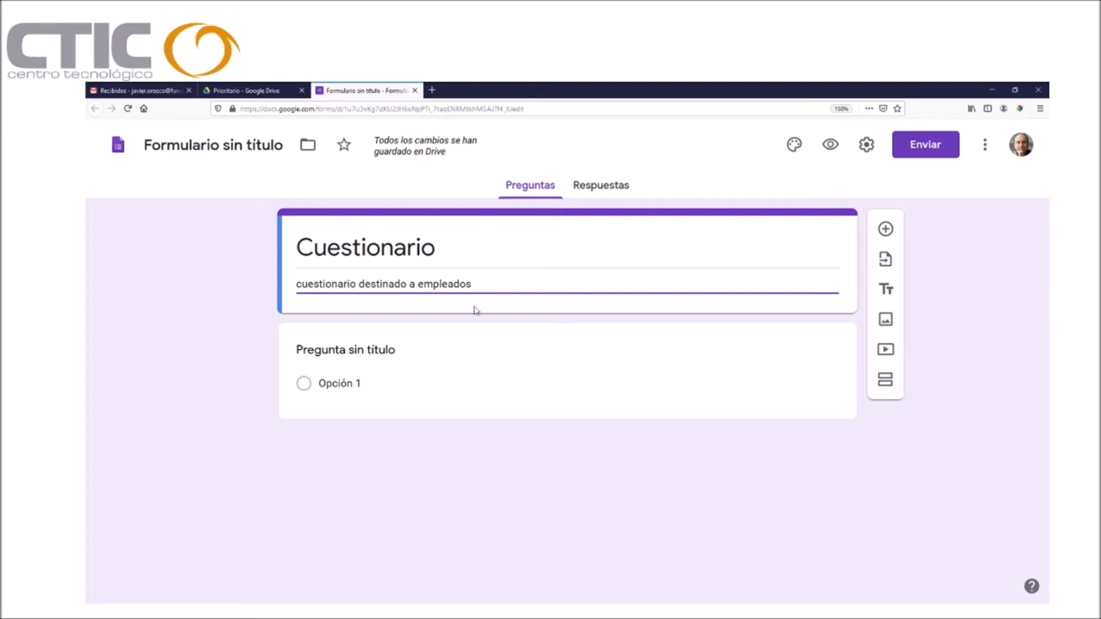
Step: Title the first question "Nombre y Apellidos" as a short-answer question and look over the available answer types
left_click(431, 358)
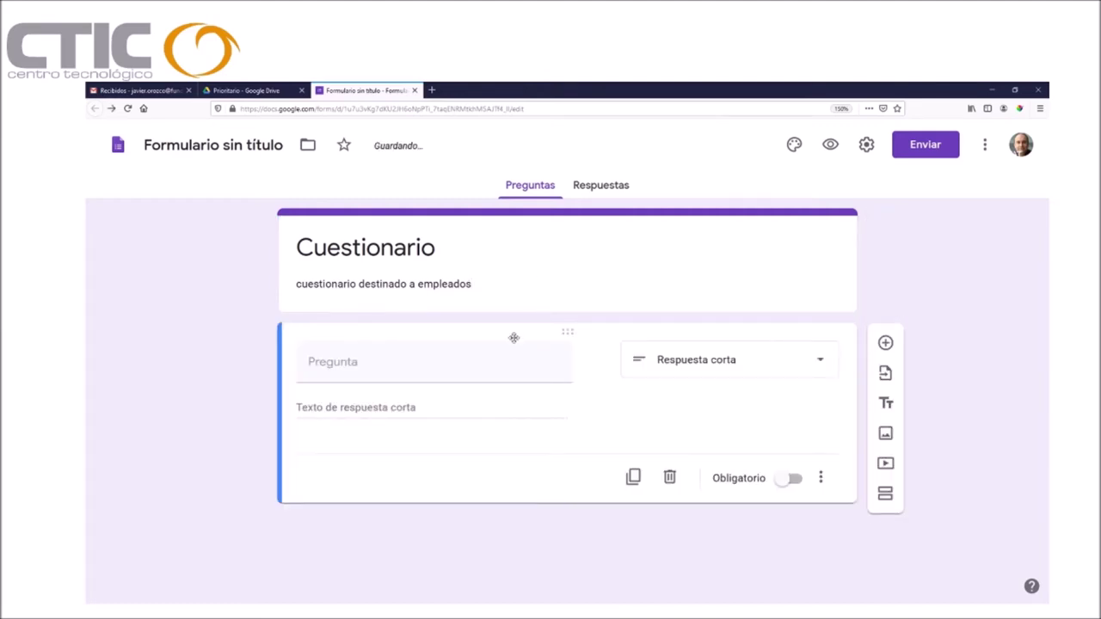
left_click(449, 372)
type("Nombre y a")
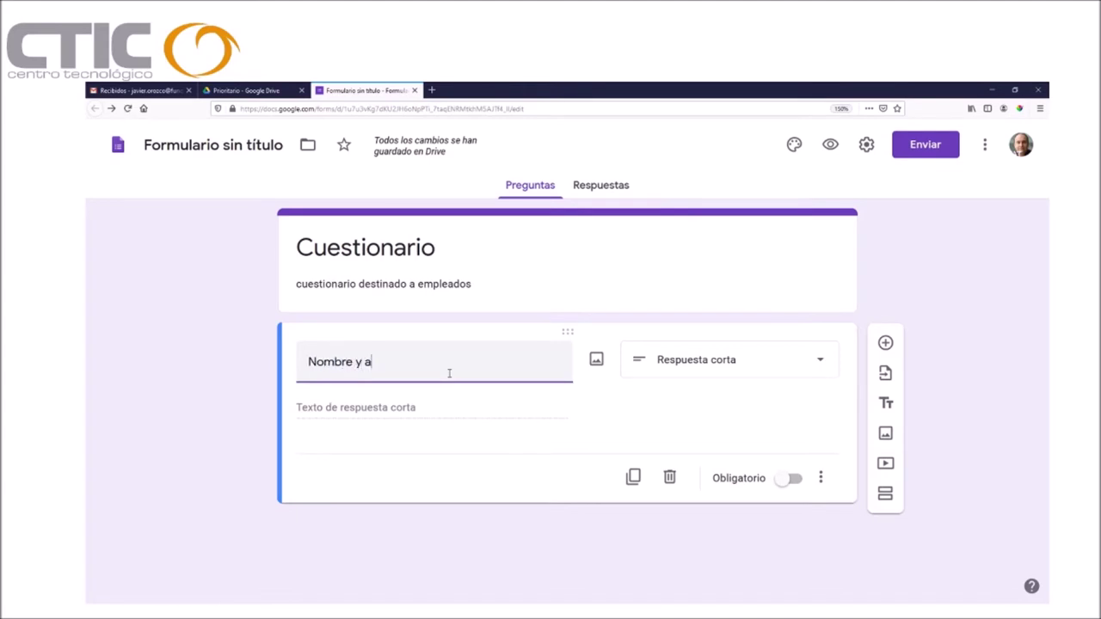
key("BackSpace")
type("Apellidos")
key("Tab")
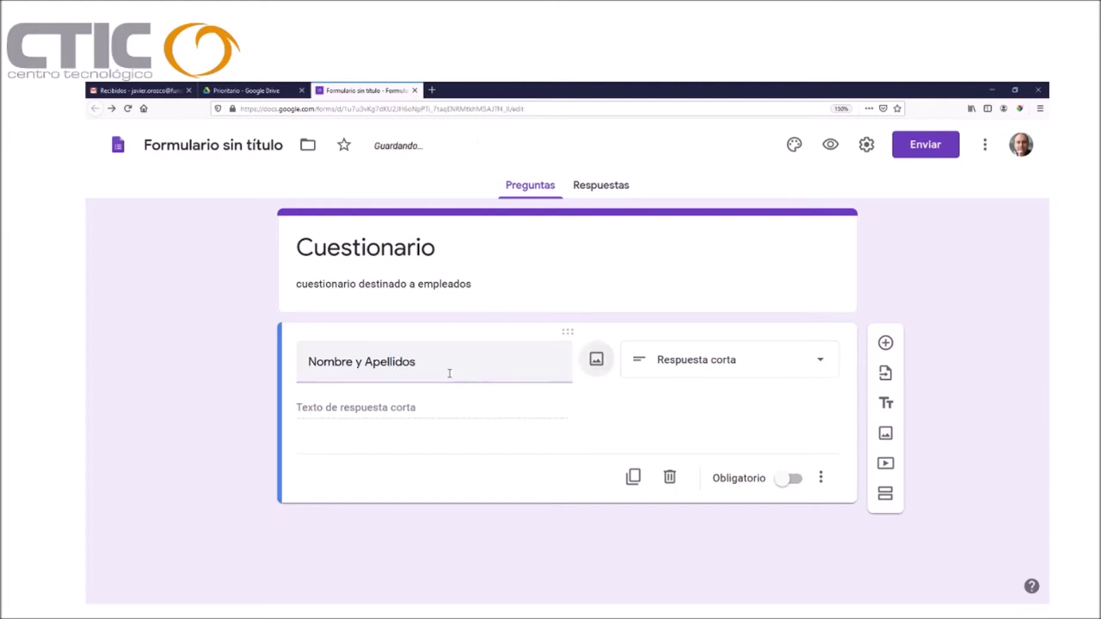
left_click(692, 371)
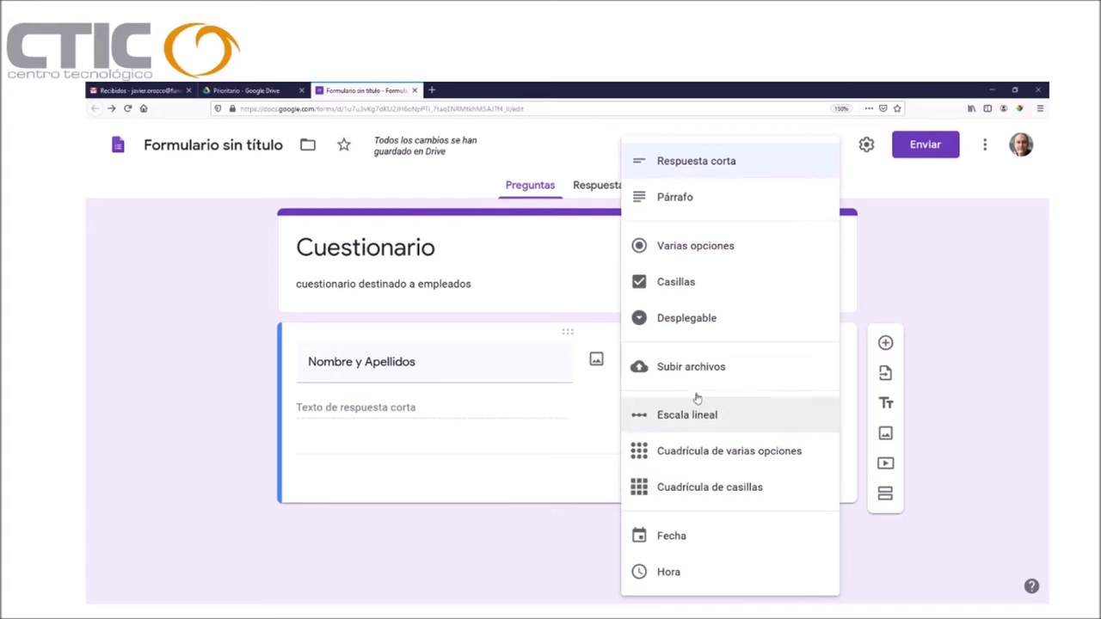
left_click(538, 540)
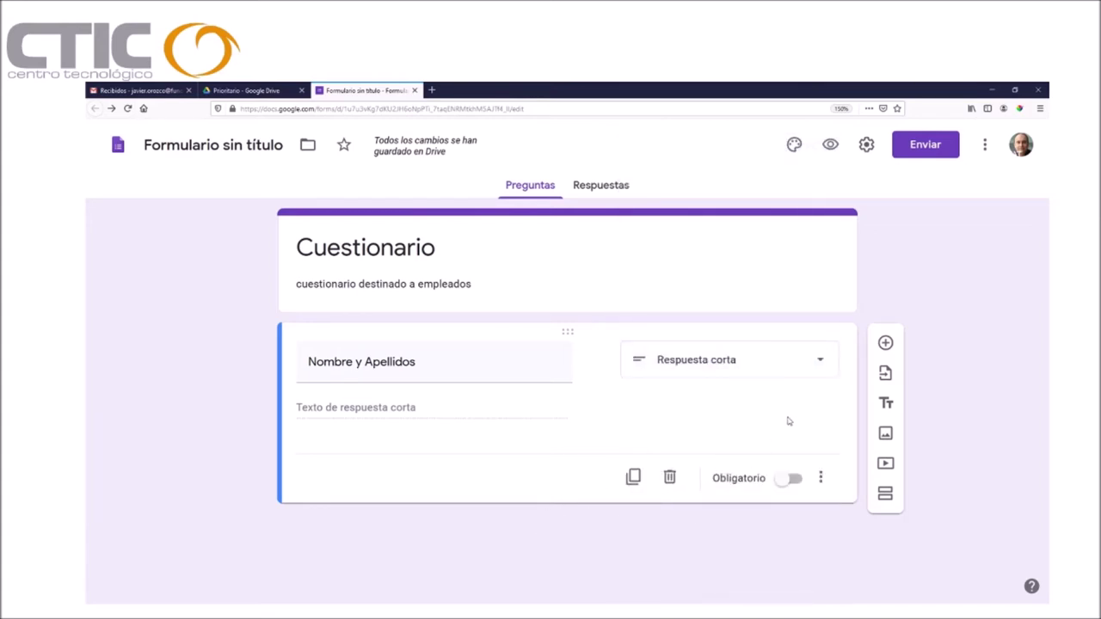
Step: Add a second question to the form and make the "Nombre y Apellidos" question mandatory
left_click(887, 345)
scroll(695, 444, "down", 1)
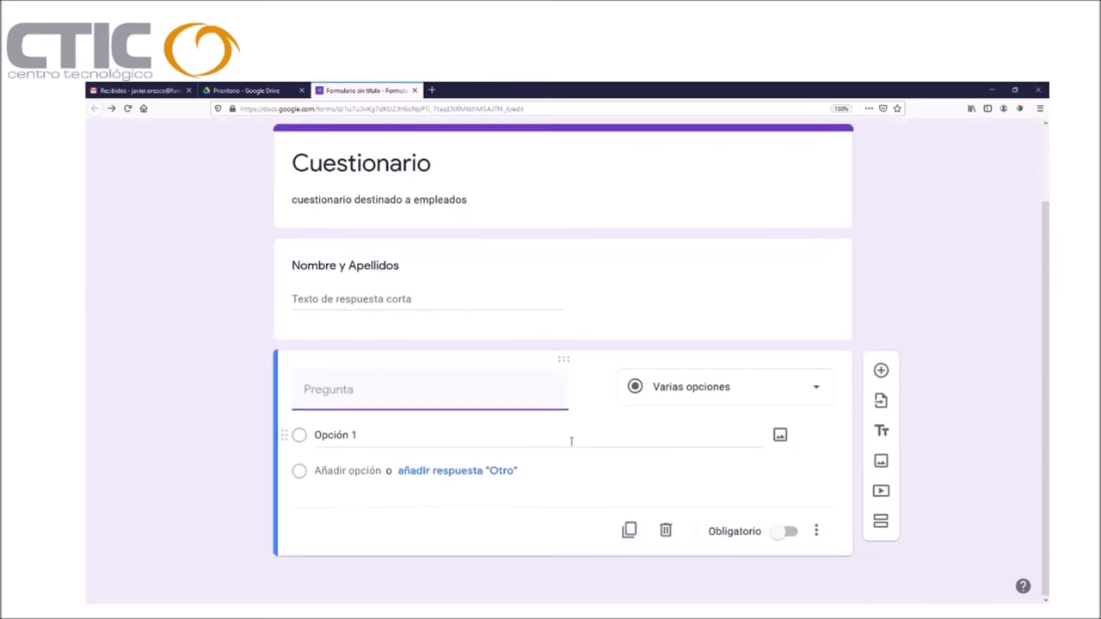
left_click(607, 262)
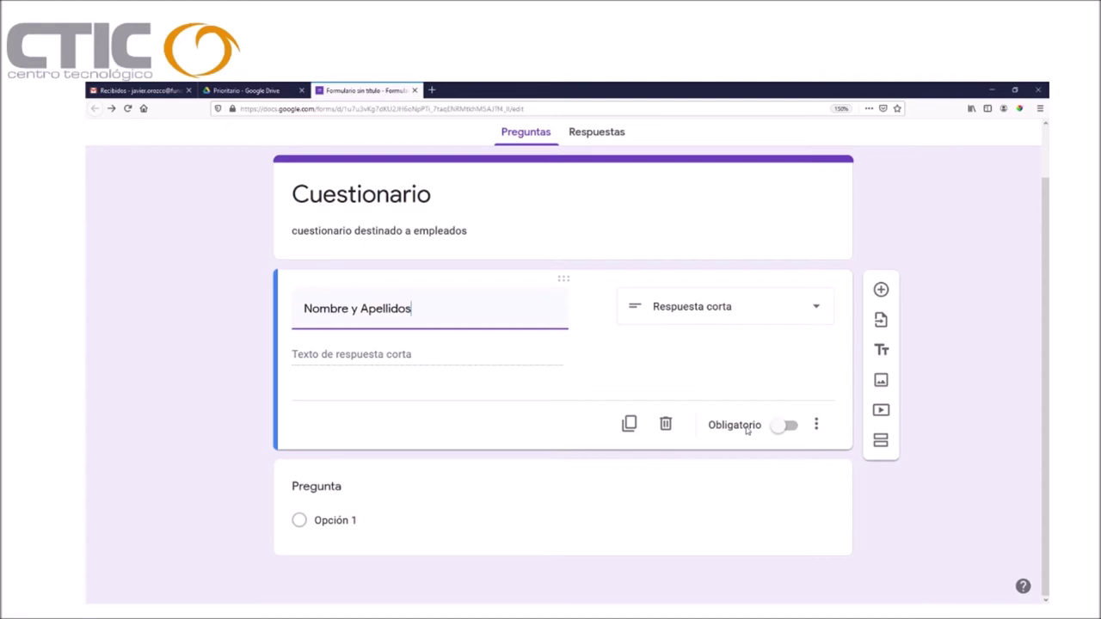
left_click(782, 427)
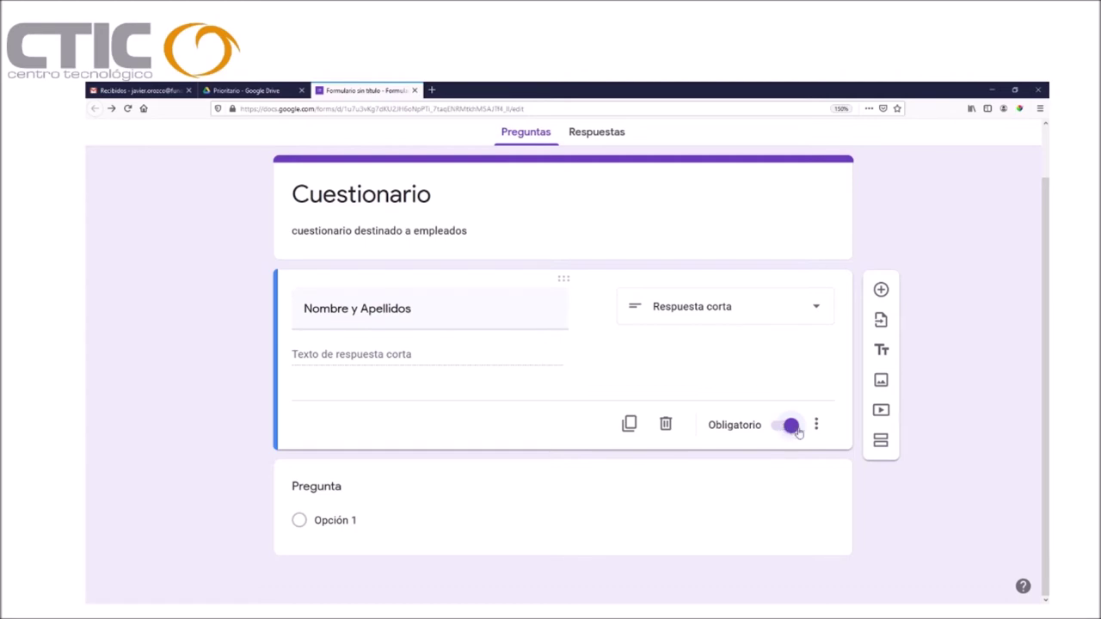
left_click(816, 426)
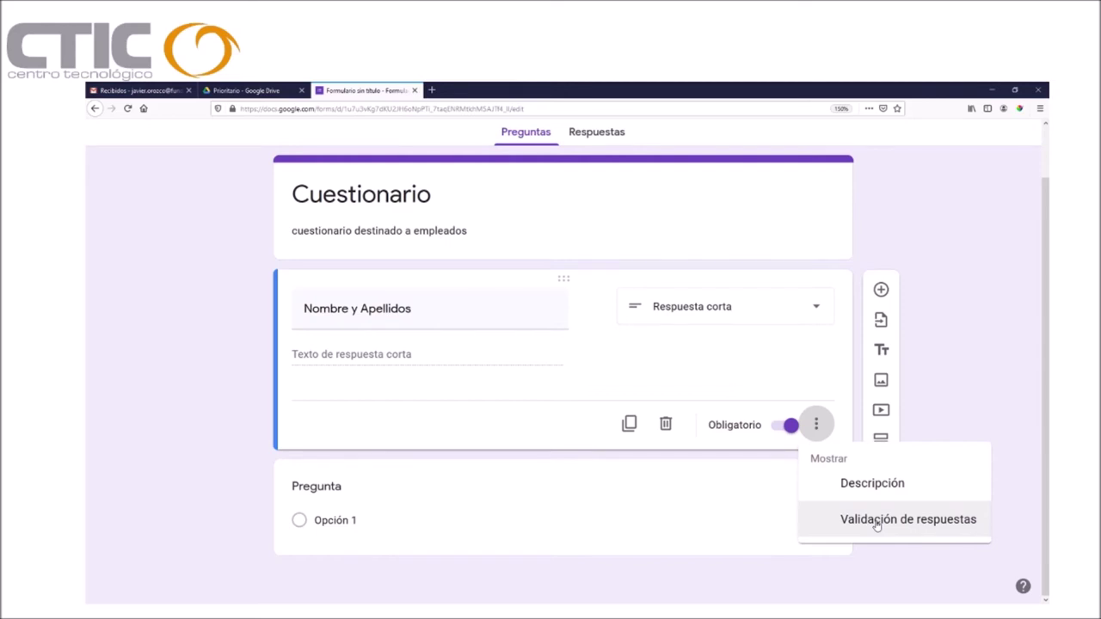
Step: Title the second question "Correo electronico"
left_click(544, 476)
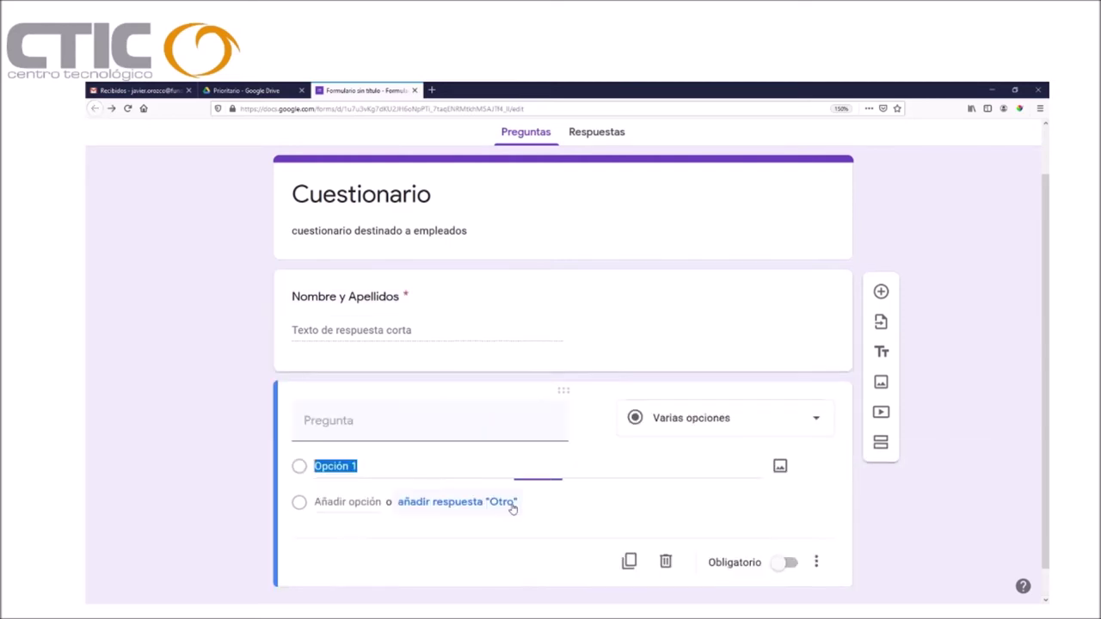
left_click(376, 432)
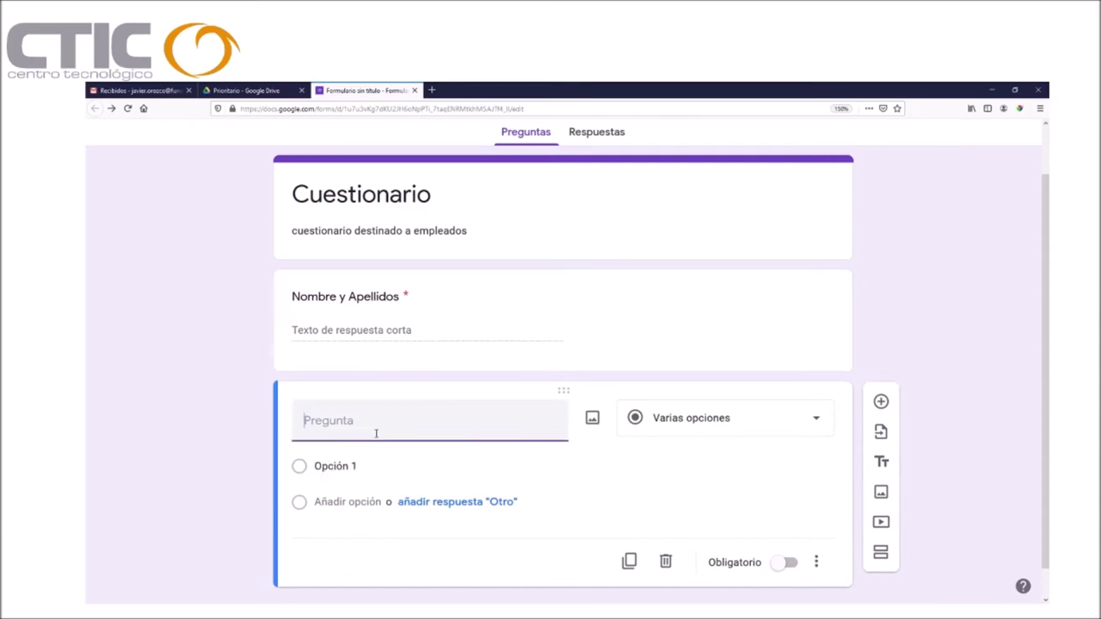
type("Correo electronico")
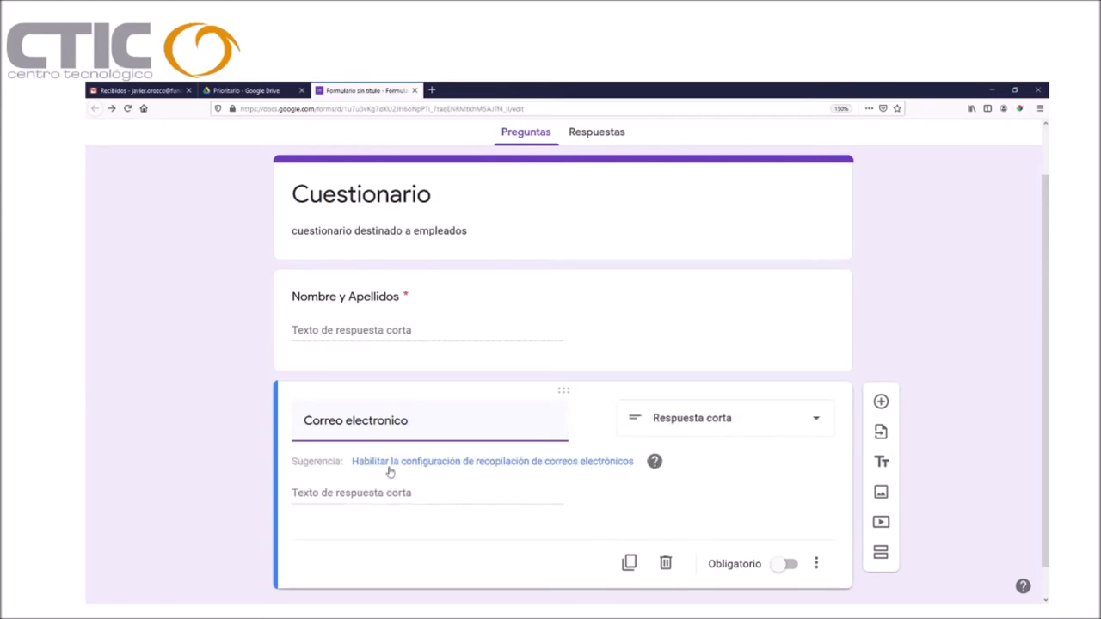
Step: Add response validation to the "Correo electronico" question, requiring a regular expression that contains "@"
left_click(816, 563)
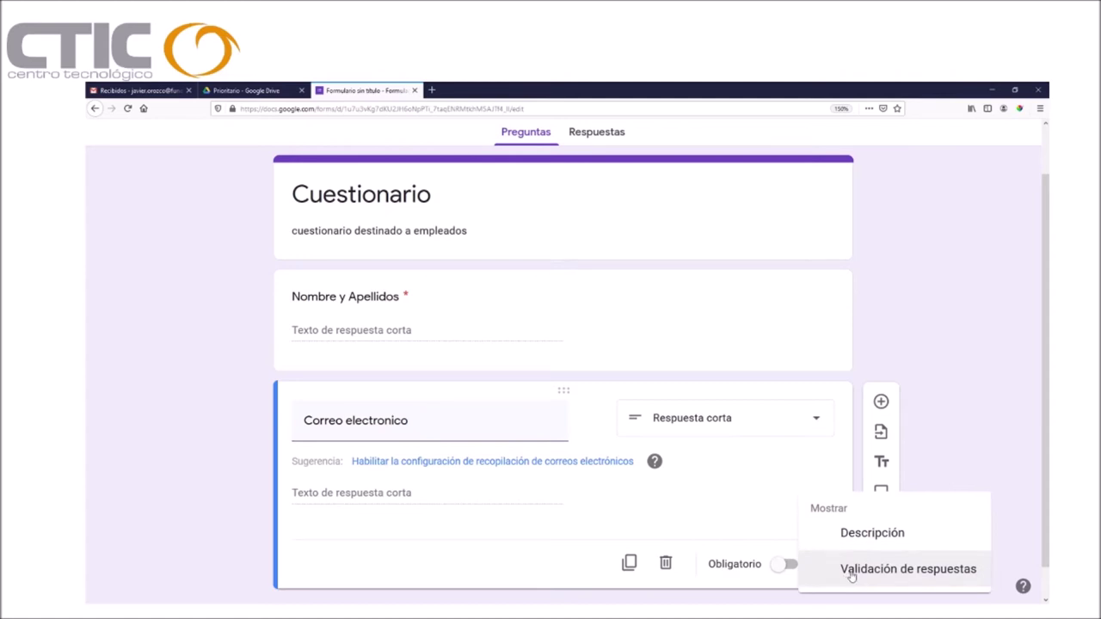
left_click(851, 575)
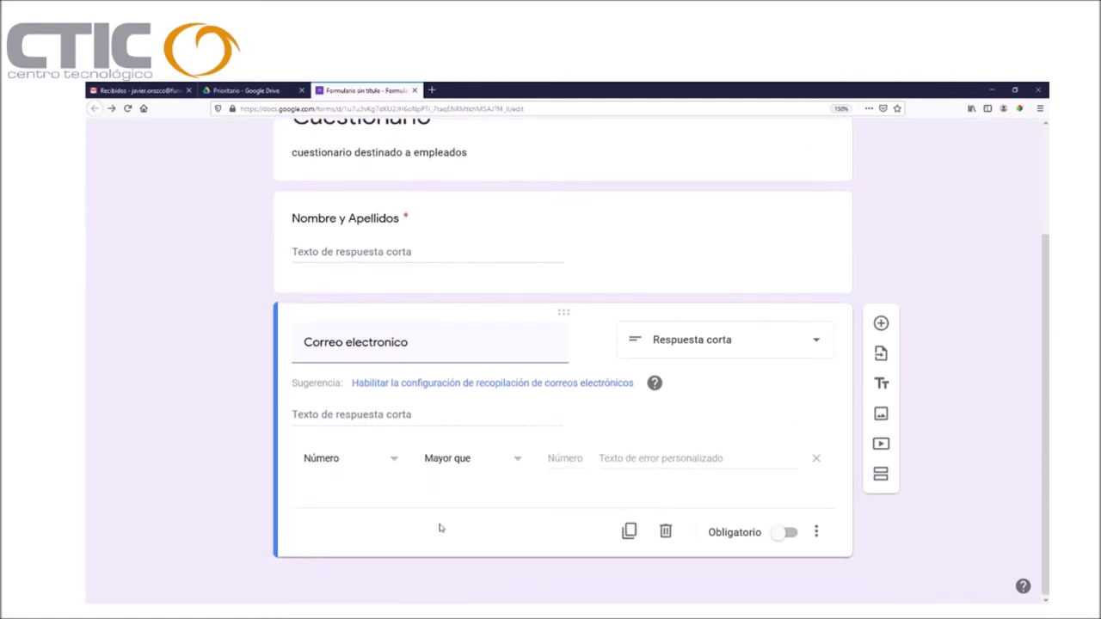
left_click(383, 457)
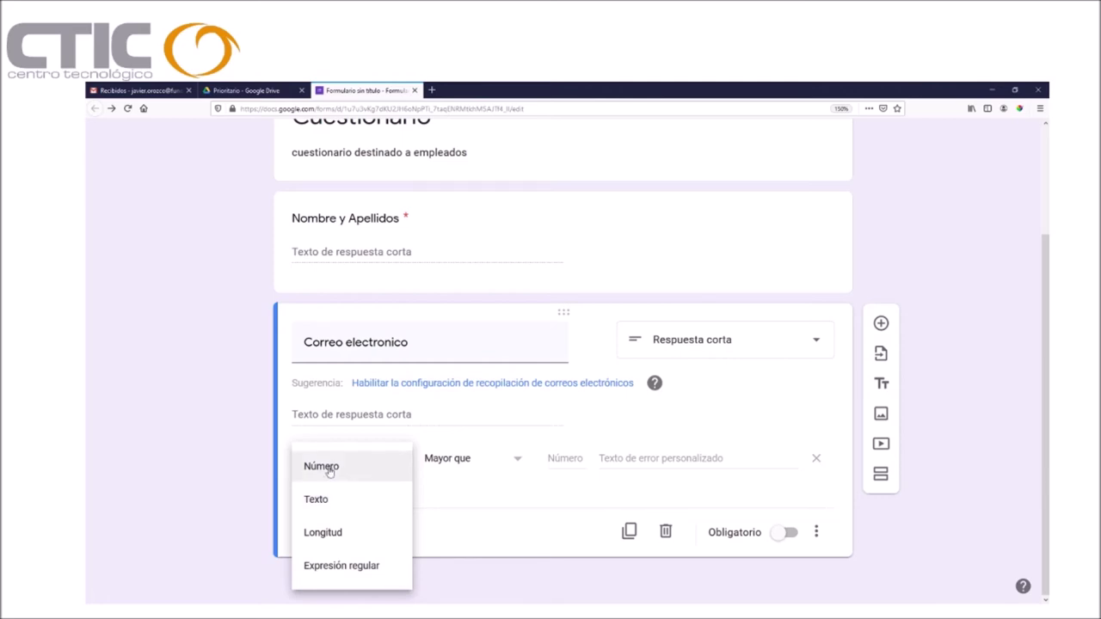
left_click(342, 570)
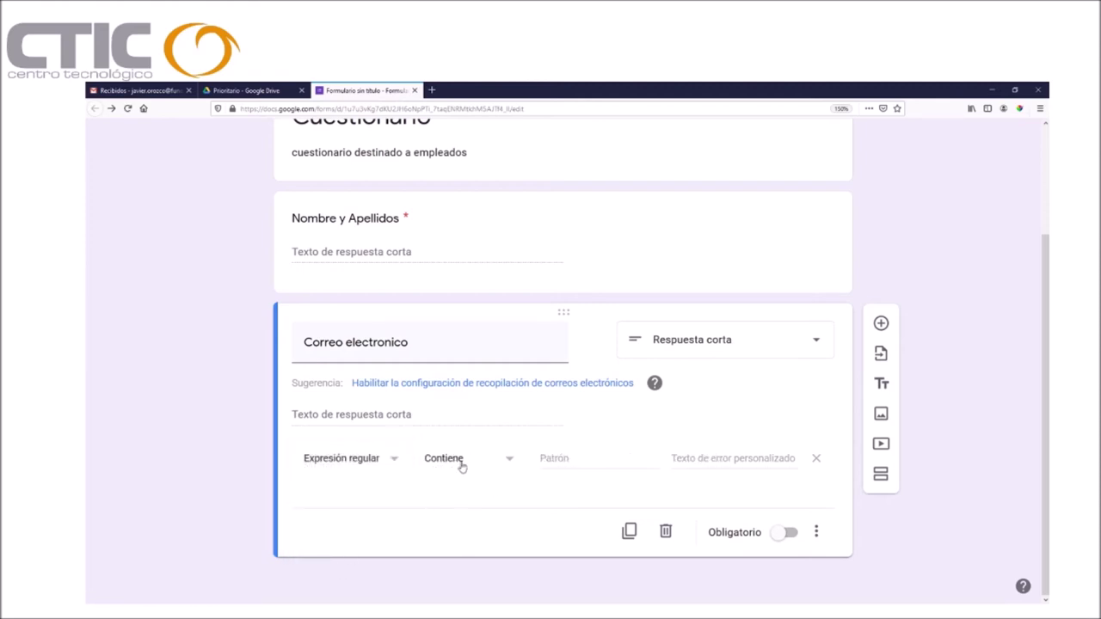
left_click(573, 462)
type("@")
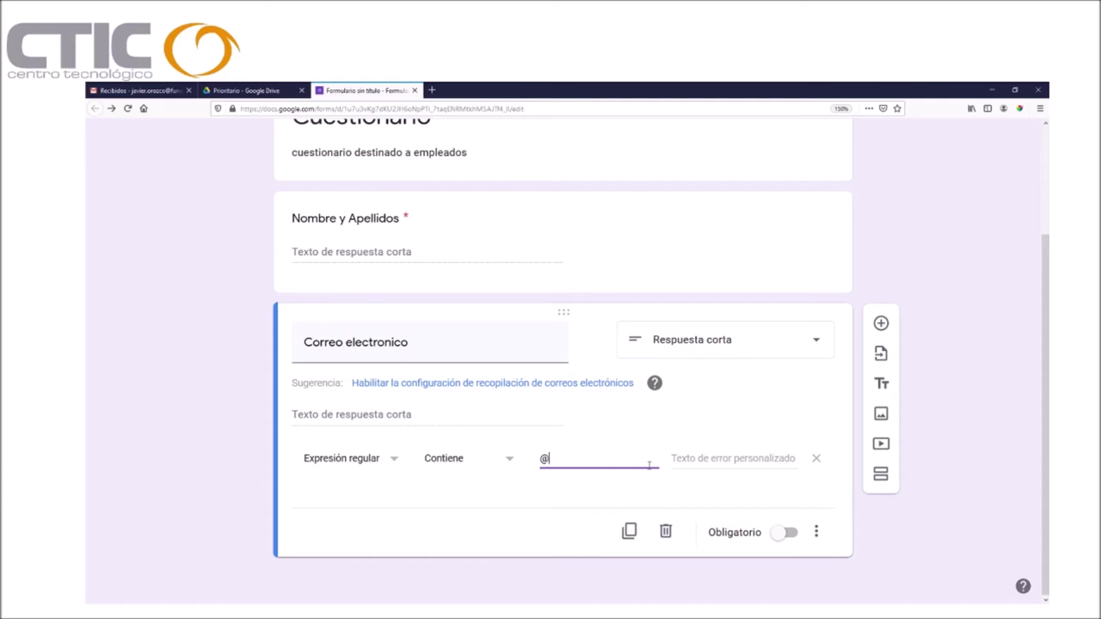
Step: Set the validation's custom error text to "EL correo electronico debe ser valido" and make the email question mandatory
left_click(720, 457)
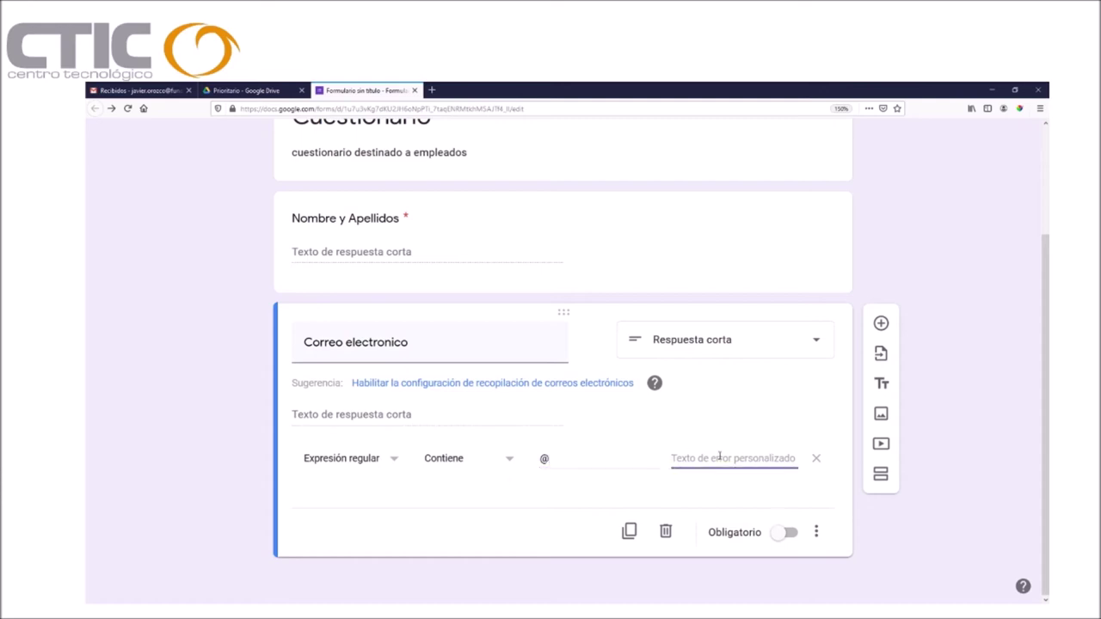
type("EL")
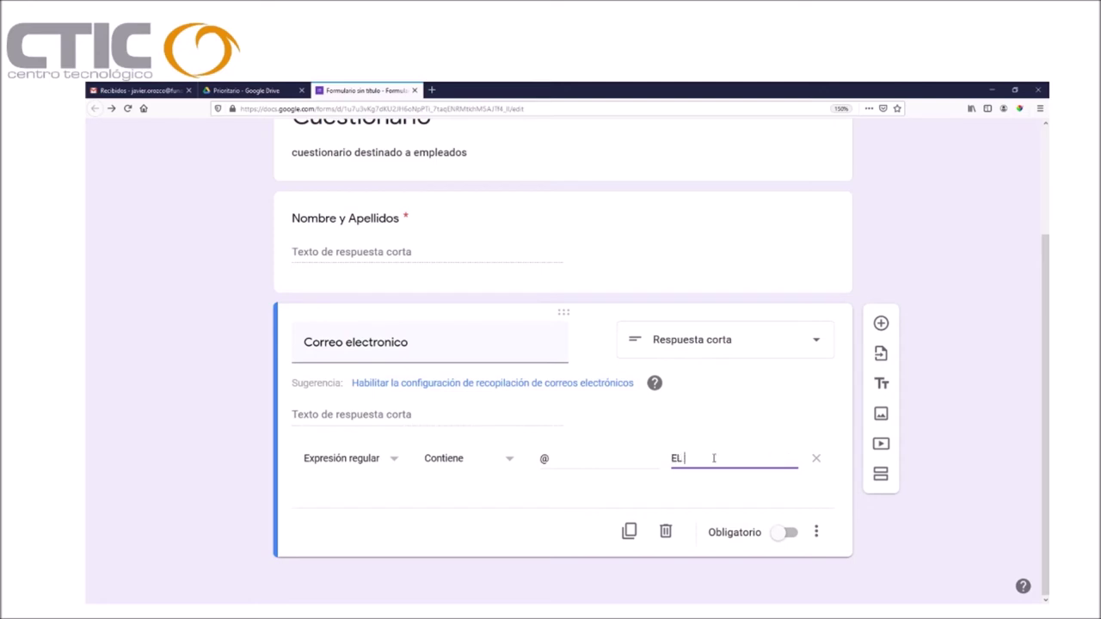
type(" correo elec")
key("BackSpace")
key("BackSpace")
type("lectronico de")
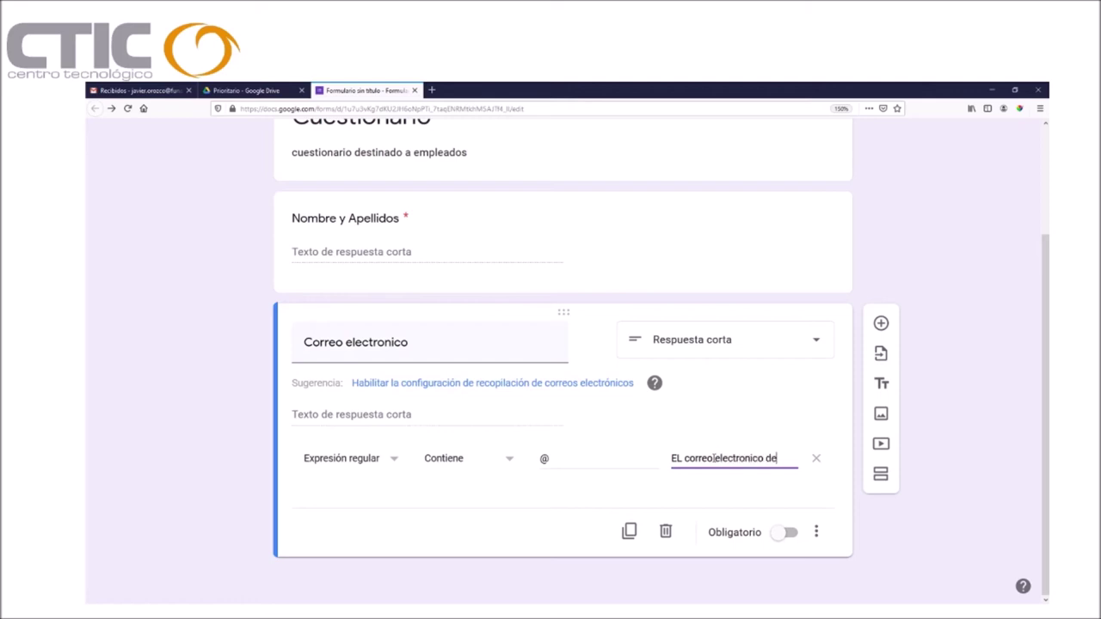
type("be ser valido")
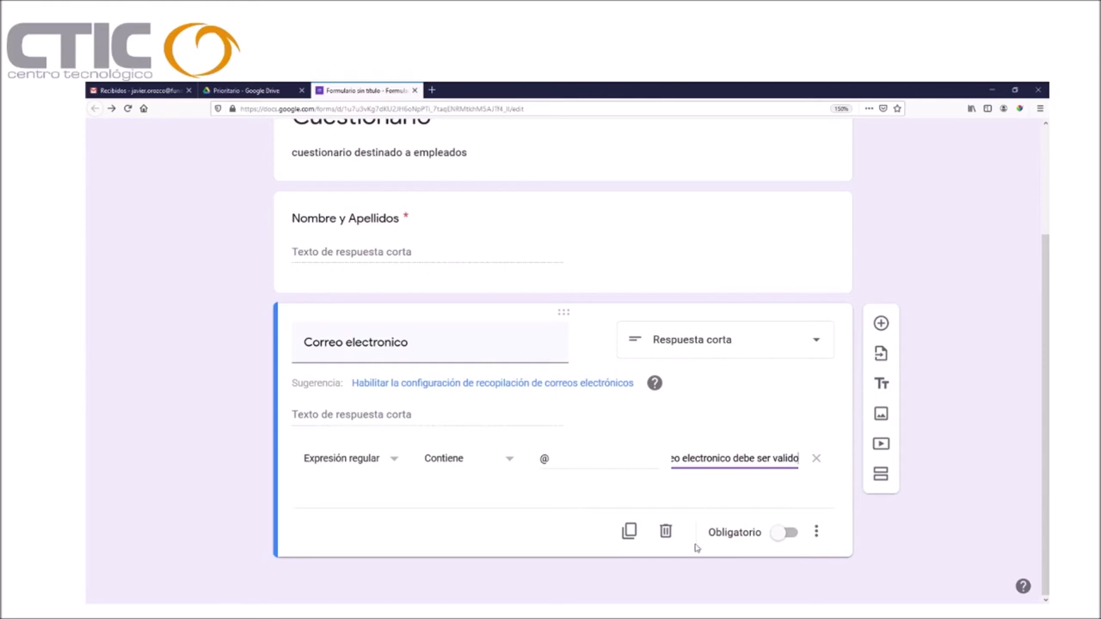
left_click(780, 535)
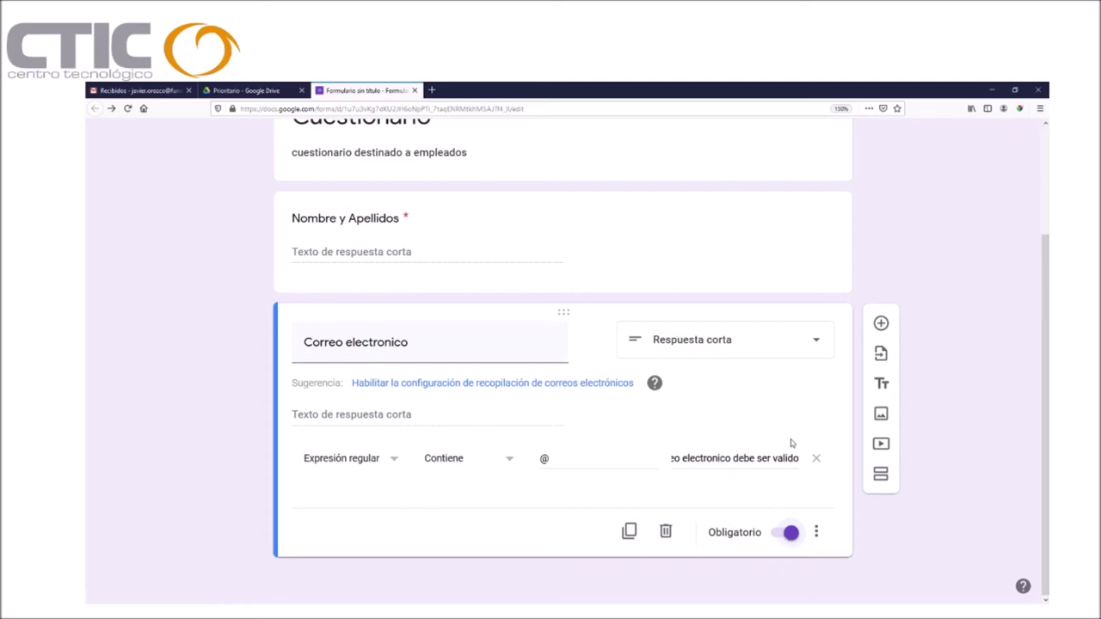
scroll(798, 471, "up", 1)
scroll(798, 471, "down", 1)
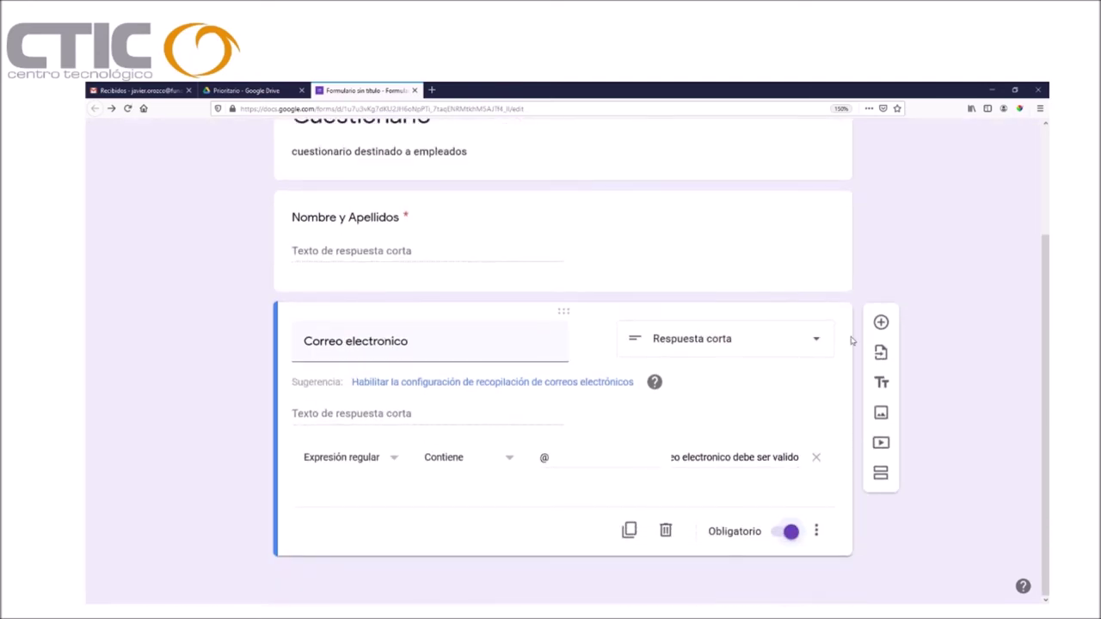
Step: Add a third question titled "Edad" and set its answer type to "Varias opciones"
left_click(880, 321)
scroll(577, 473, "down", 1)
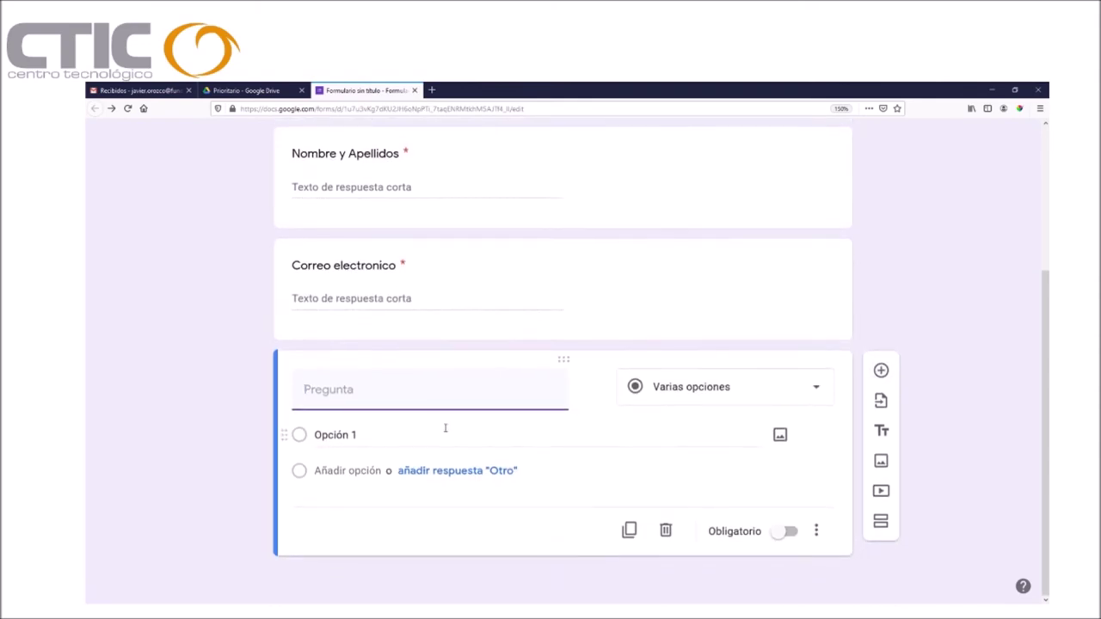
type("Edad")
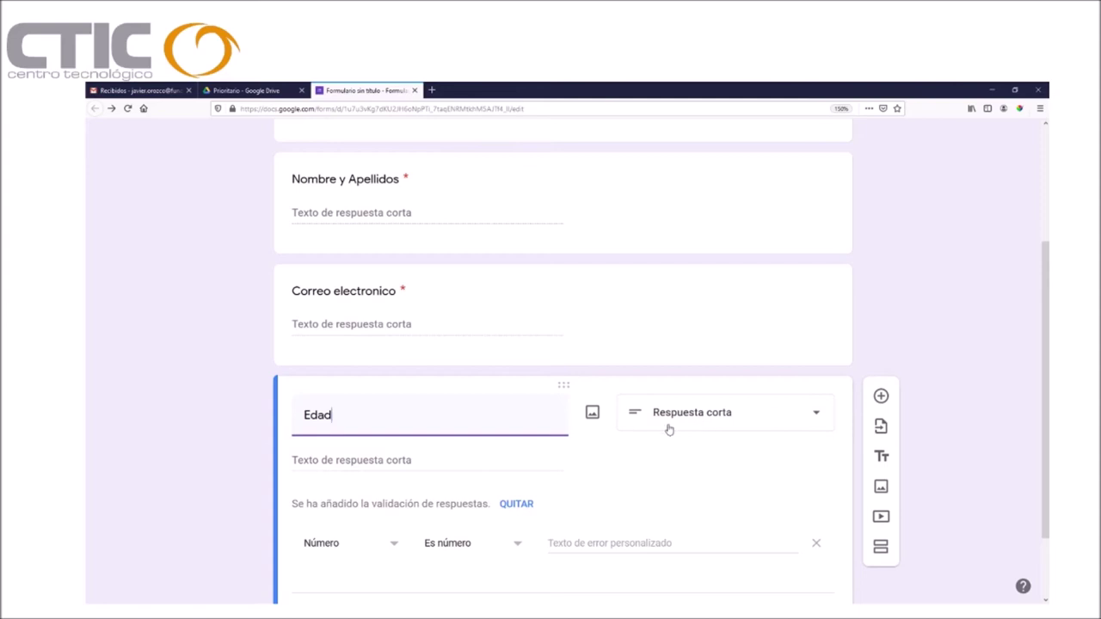
left_click(730, 415)
left_click(694, 245)
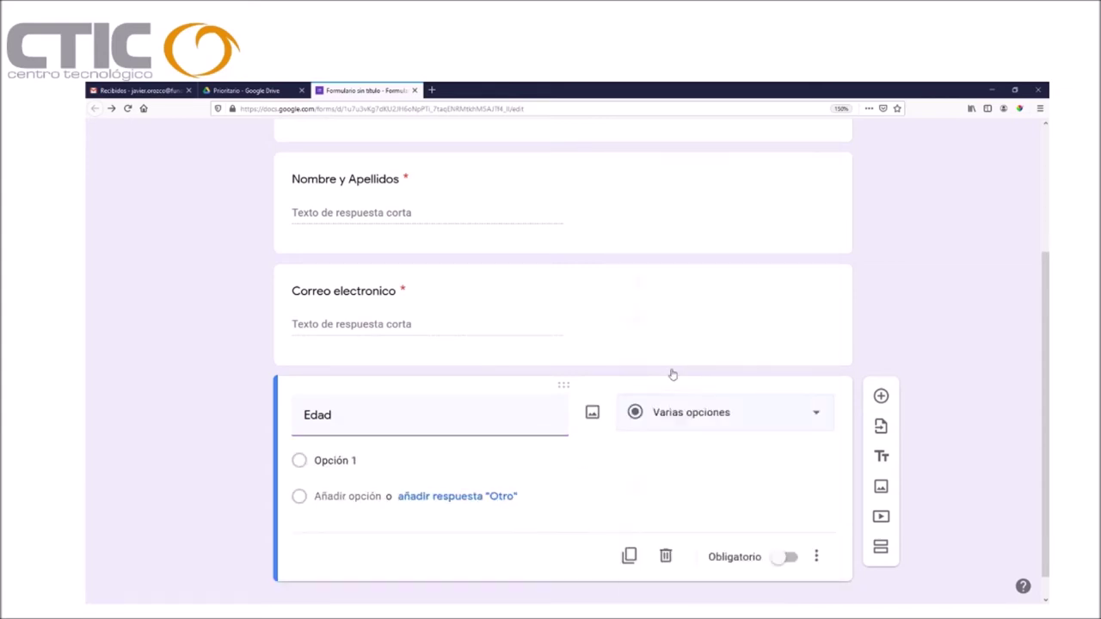
Step: Name the first answer option of the "Edad" question "25-40"
left_click(381, 464)
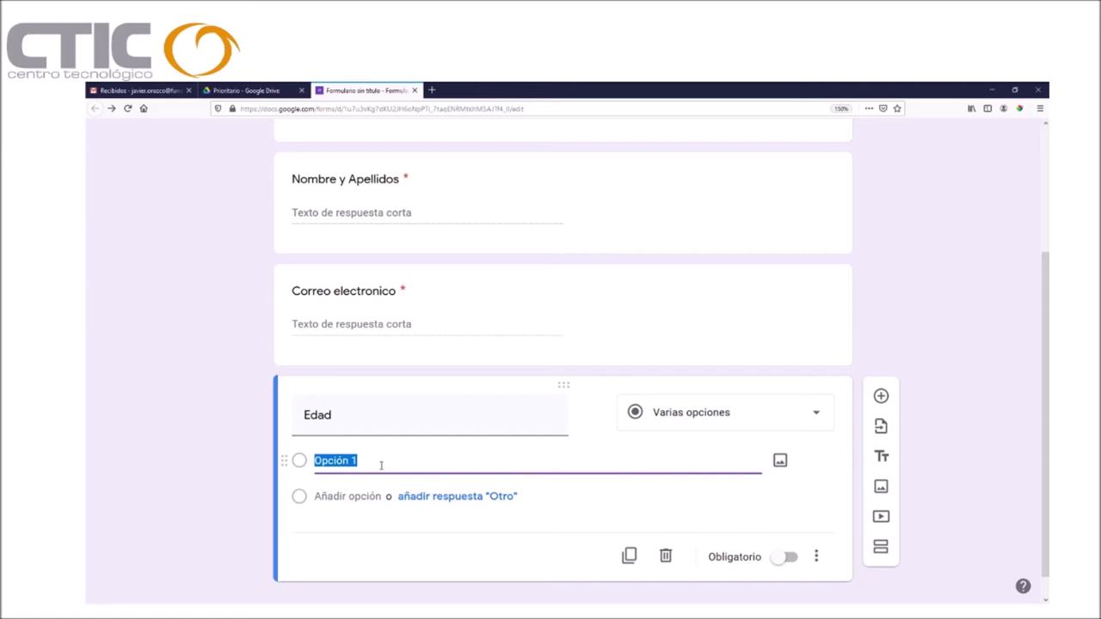
type("25-40")
key("Tab")
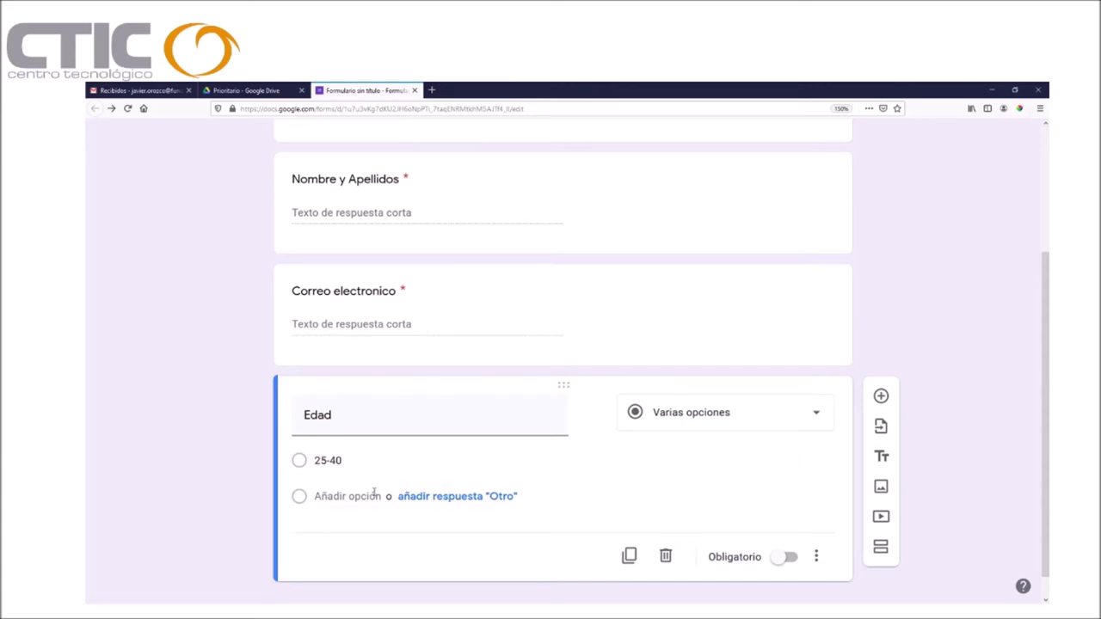
Step: Add the answer options "41-50" and "+50" plus an "Otro" response to the "Edad" question
left_click(348, 496)
type("40")
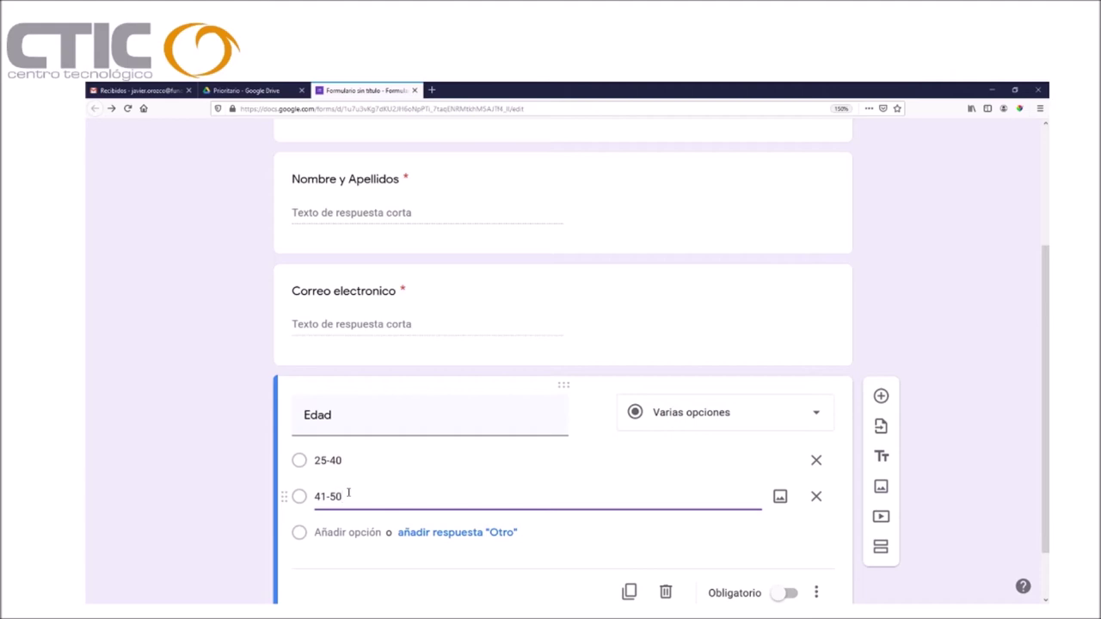
left_click(331, 528)
type("+")
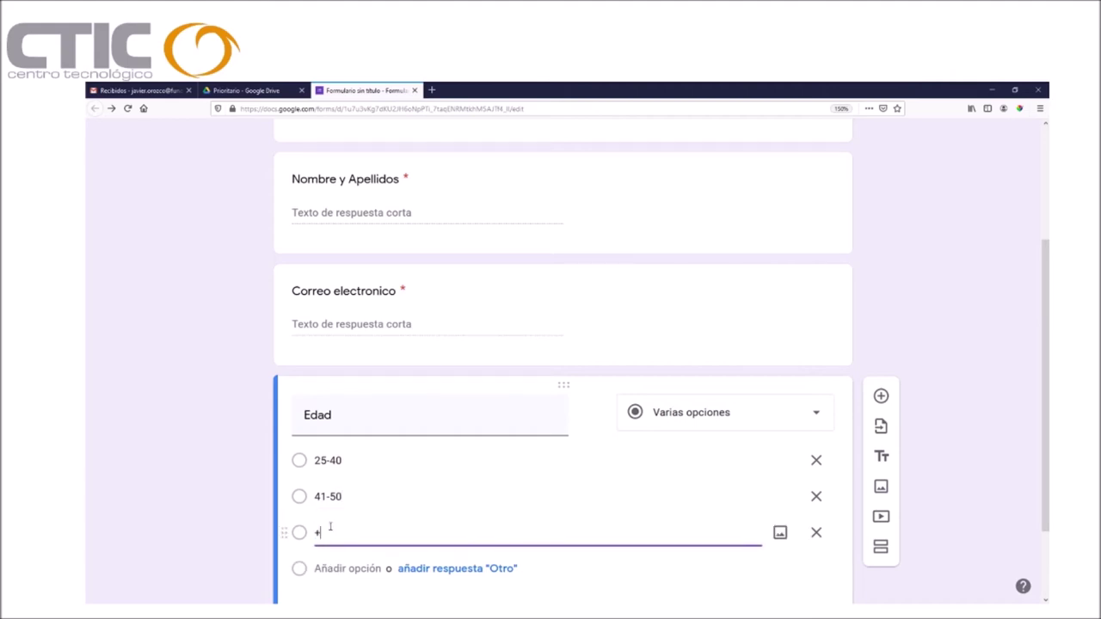
triple_click(590, 525)
left_click(299, 570)
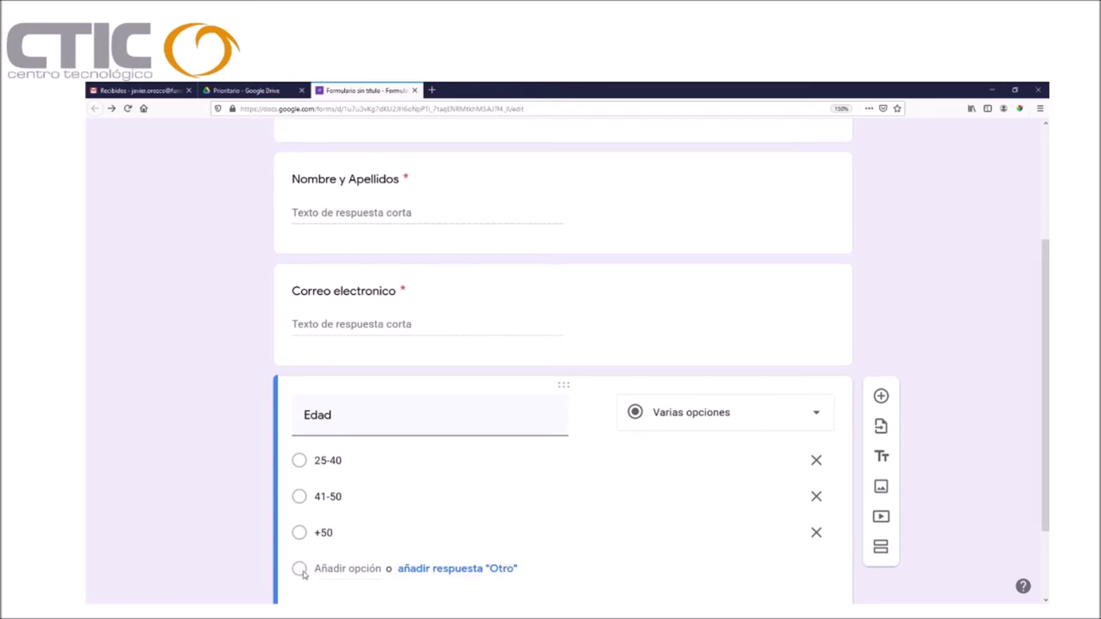
left_click(500, 569)
scroll(418, 597, "down", 3)
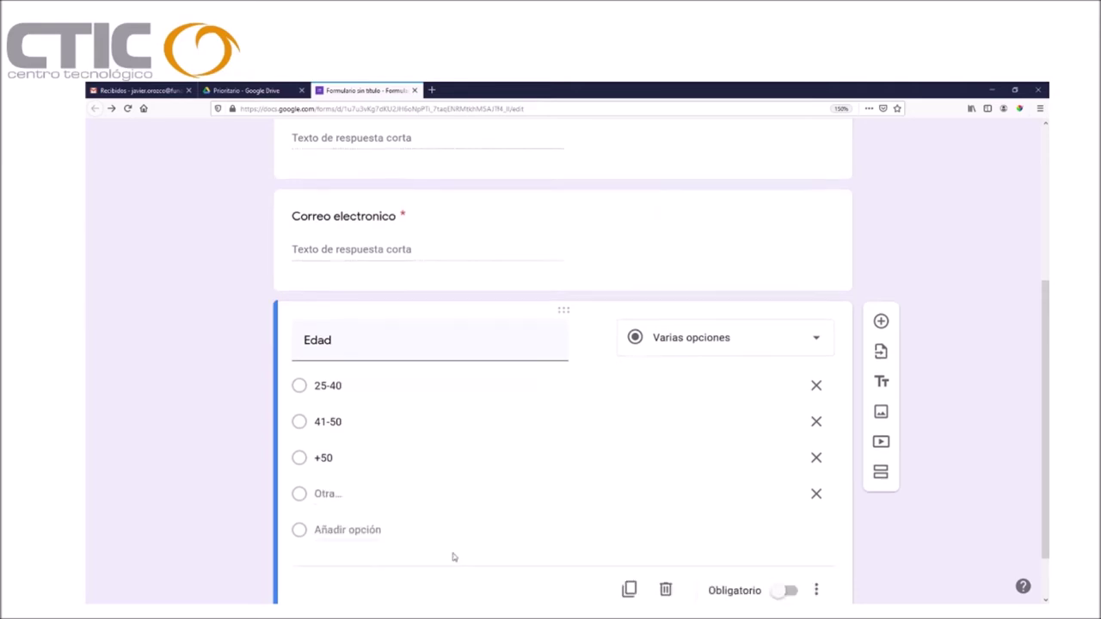
Step: Preview the form, try the "25-40" and "+50" answers of the "Edad" question, and close the preview
scroll(788, 516, "up", 6)
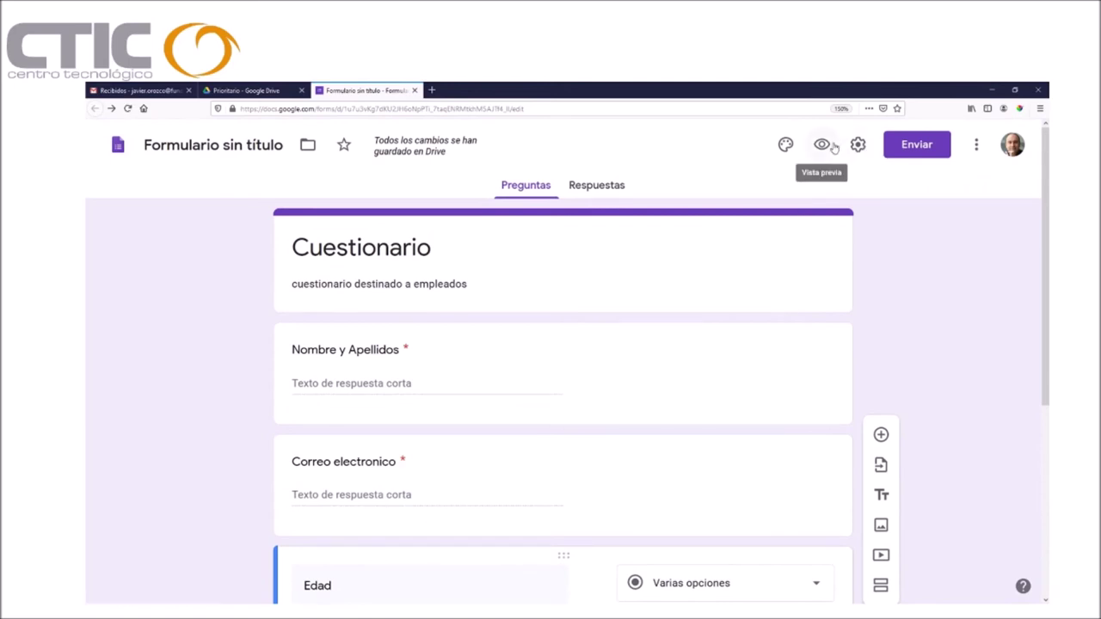
left_click(822, 144)
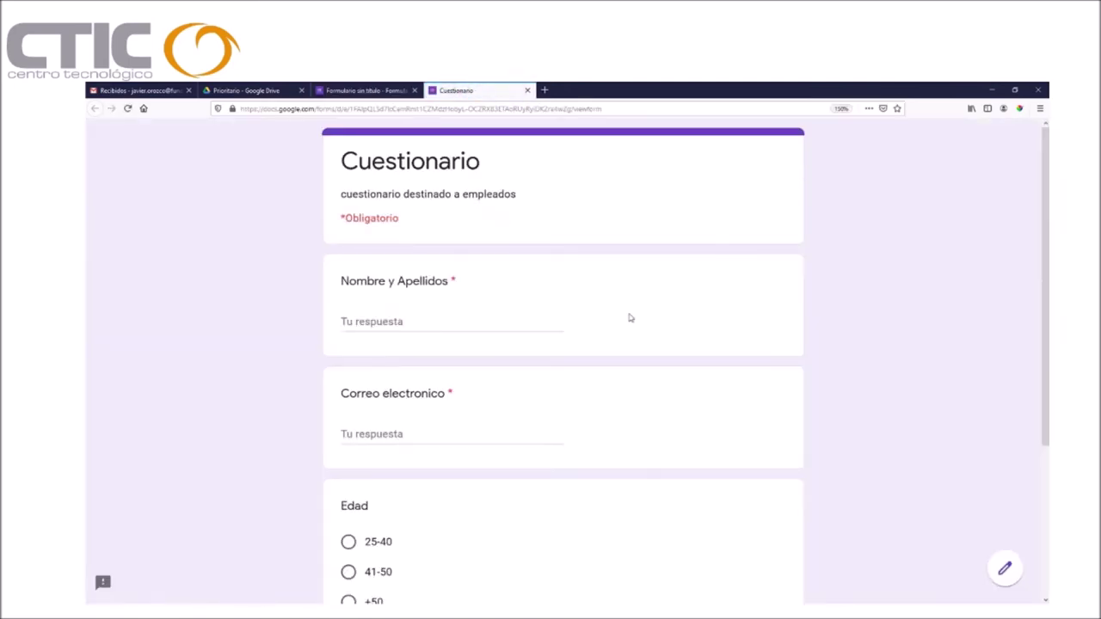
scroll(619, 322, "down", 3)
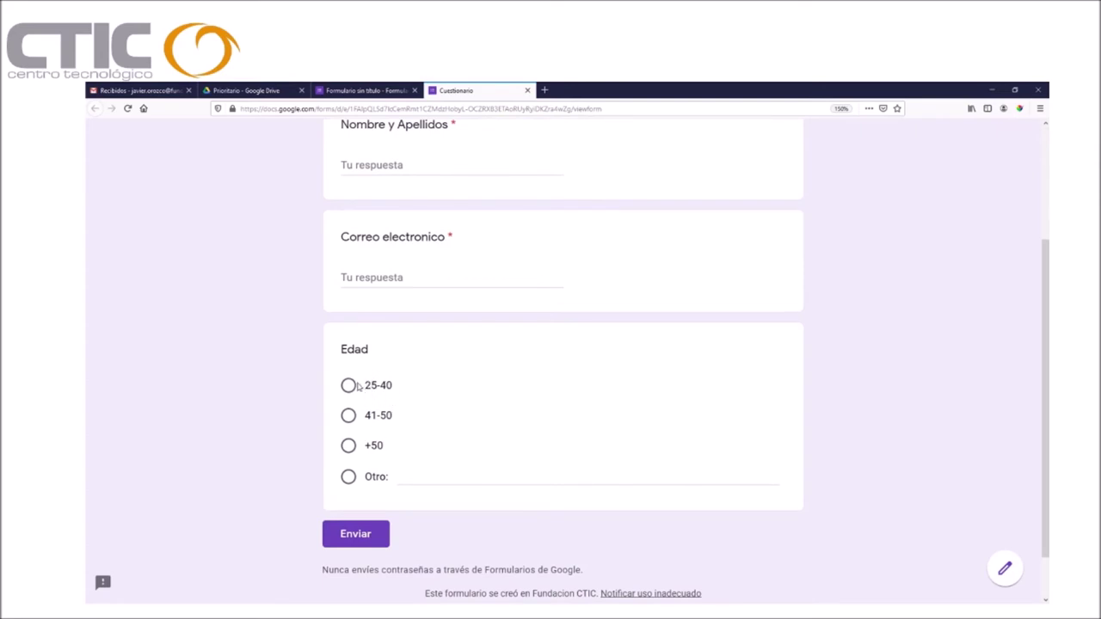
left_click(350, 389)
left_click(351, 444)
key("ctrl+w")
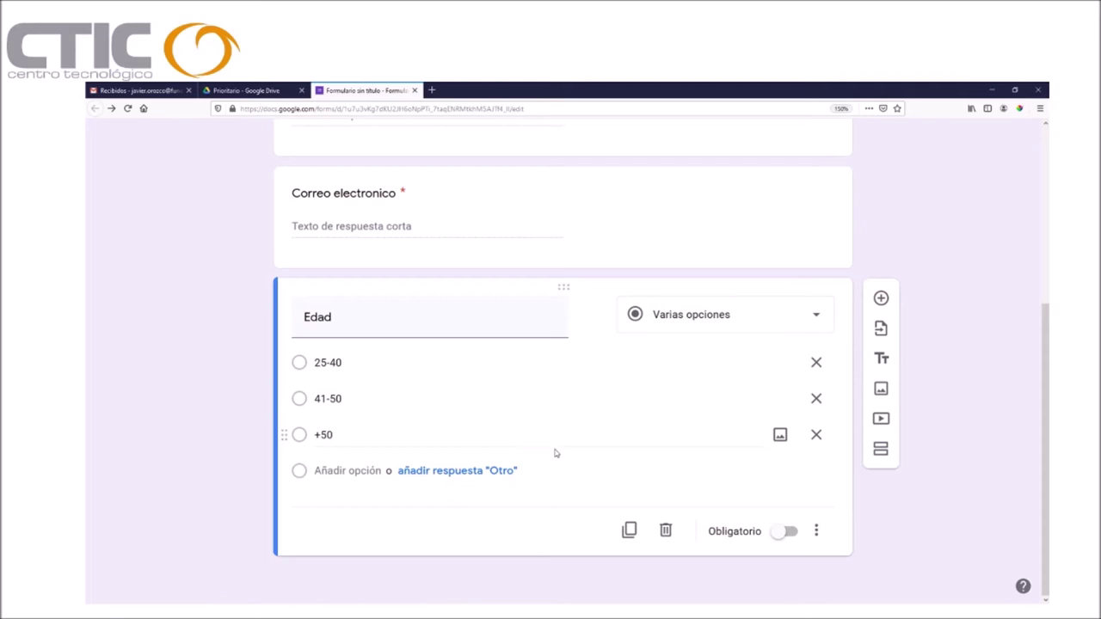
Step: Duplicate the "Edad" question and change the copy's answer type to "Desplegable"
left_click(629, 529)
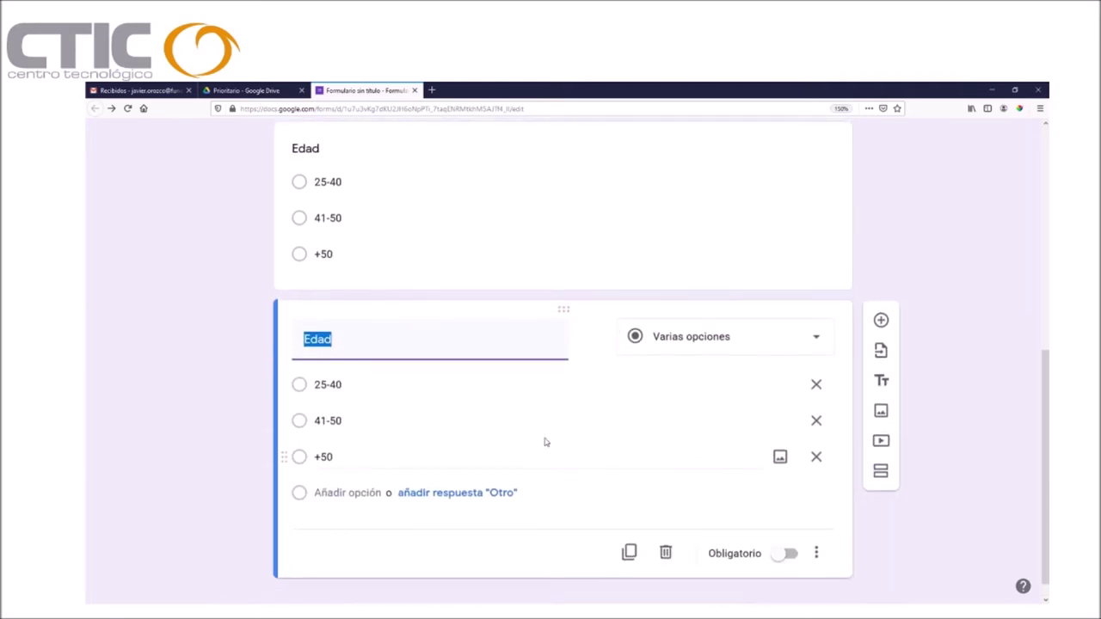
left_click(676, 348)
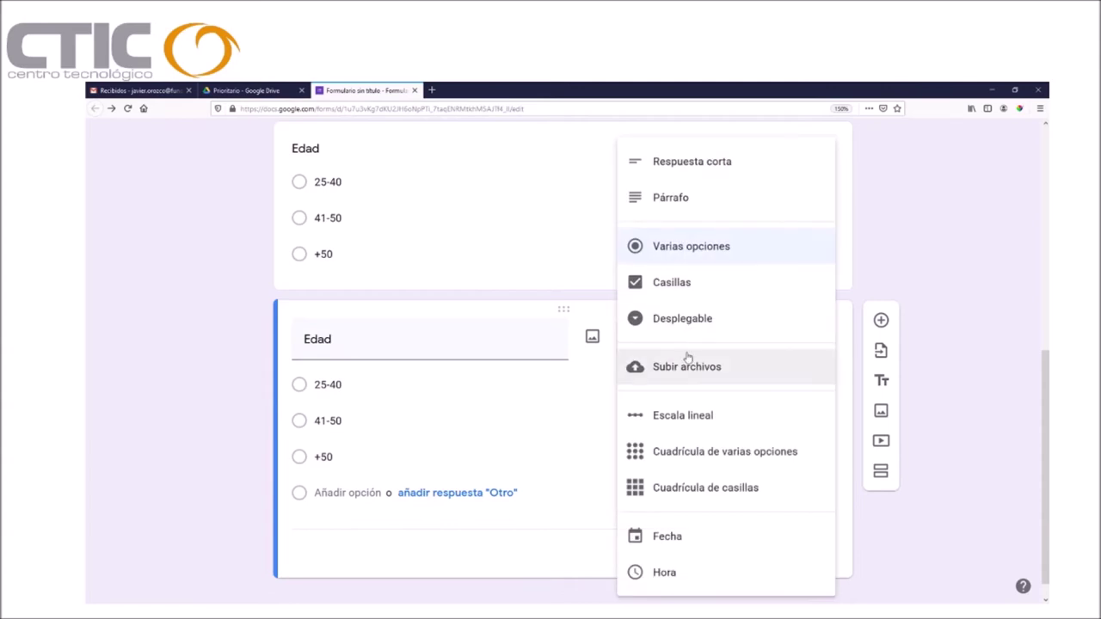
left_click(680, 331)
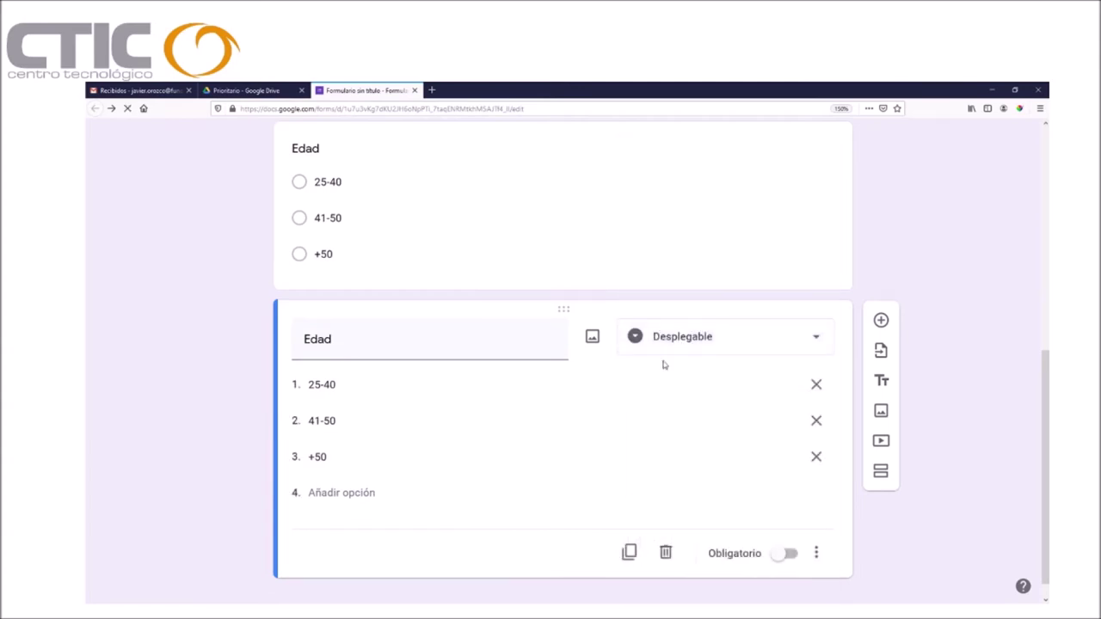
Step: Preview the form, try each option of the first "Edad" question, choose "41-50" in the dropdown version, and close the preview
scroll(742, 501, "up", 5)
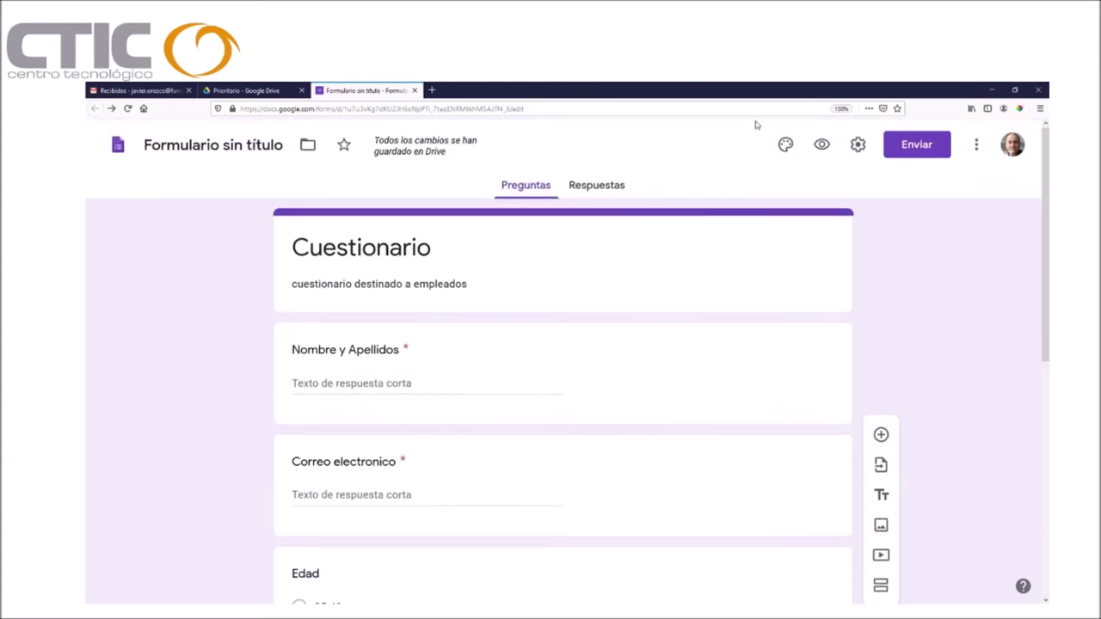
left_click(822, 144)
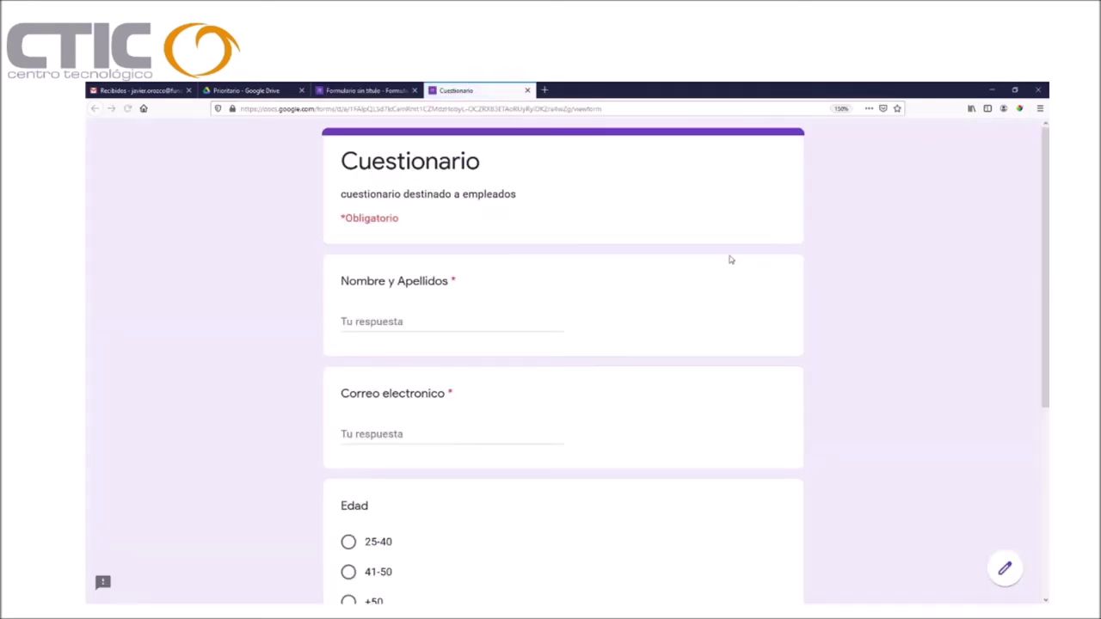
scroll(729, 263, "down", 3)
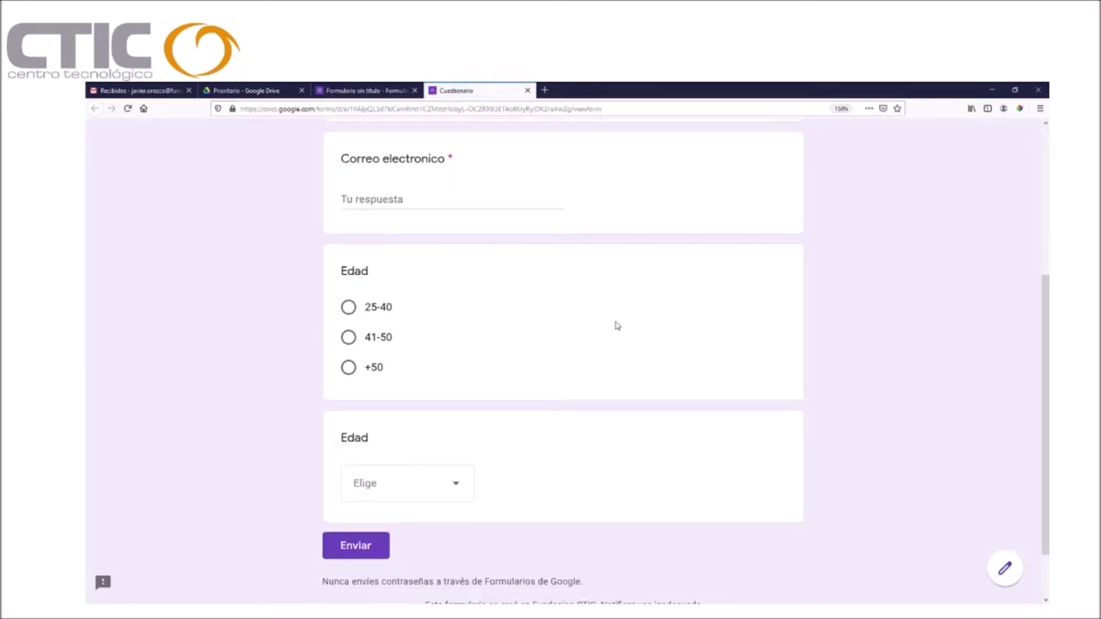
left_click(347, 307)
left_click(349, 337)
left_click(348, 367)
left_click(448, 486)
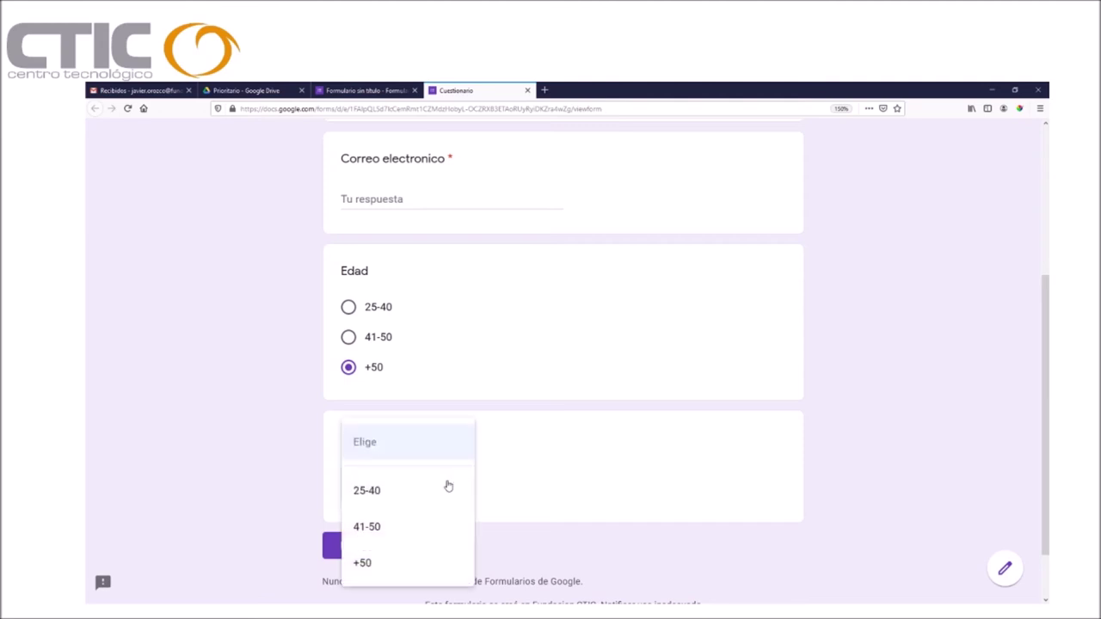
left_click(387, 528)
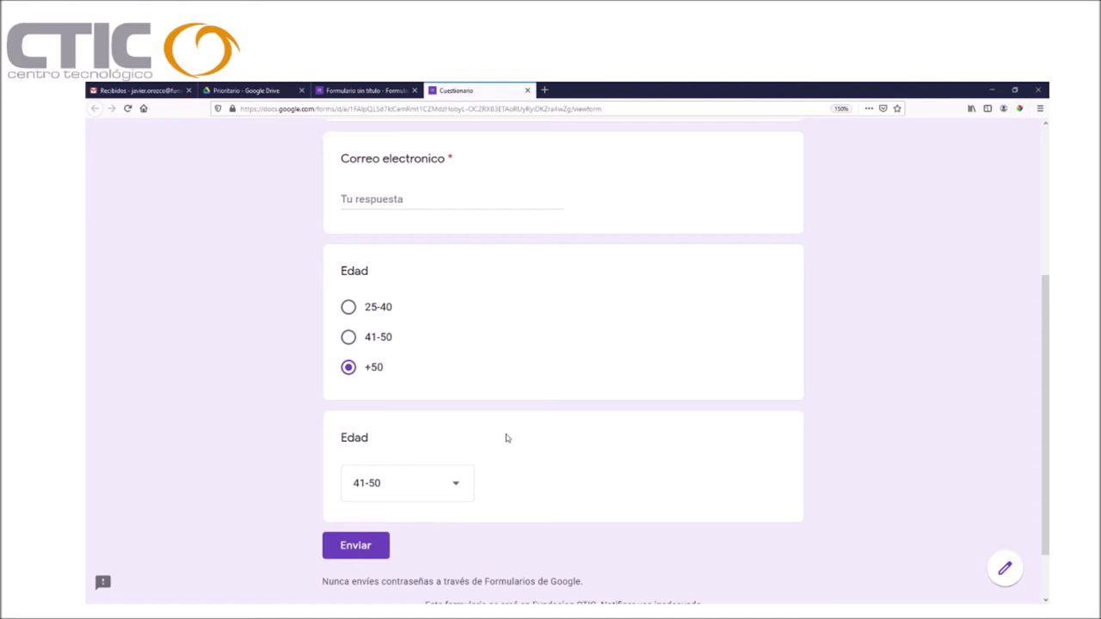
key("ctrl+w")
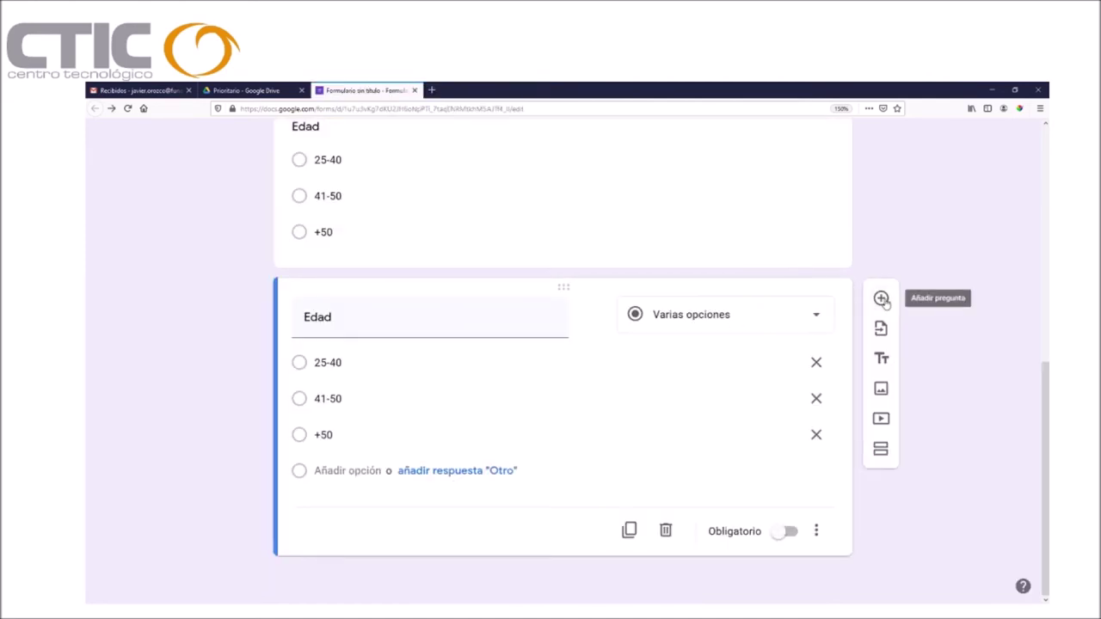
Step: Add a new question below the second "Edad" question, with answer type "Casillas" and the title "Aficiones"
left_click(881, 299)
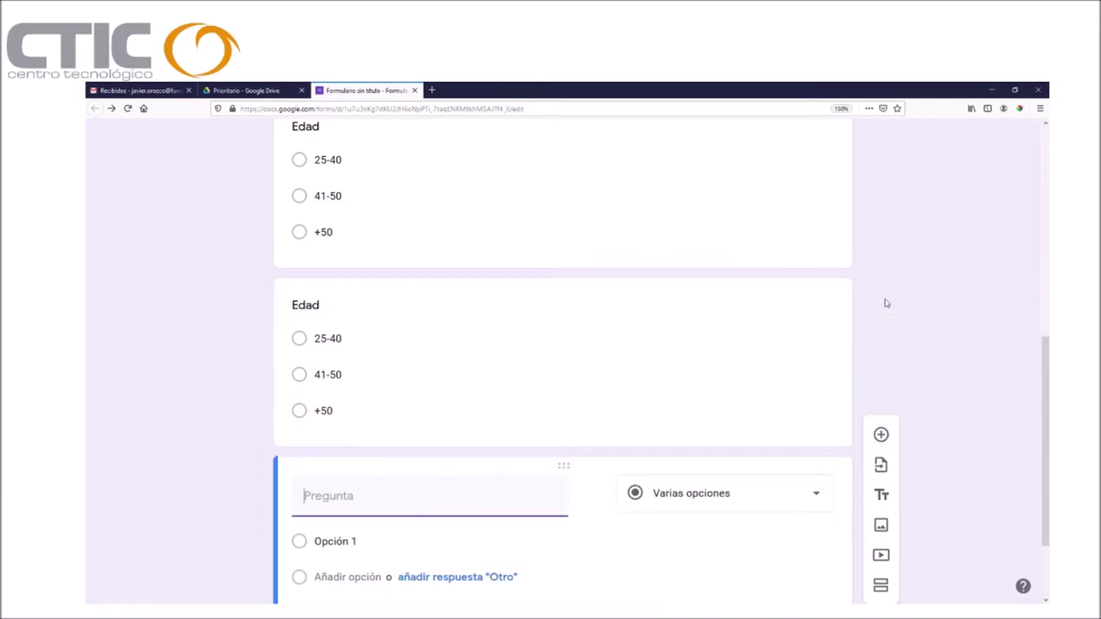
left_click(751, 387)
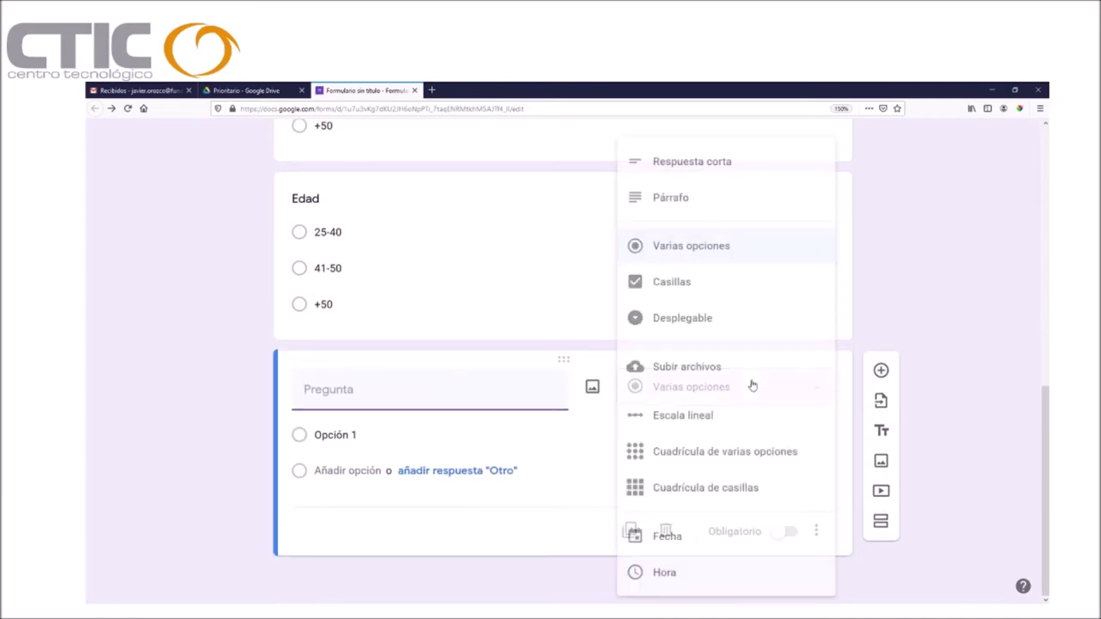
left_click(667, 282)
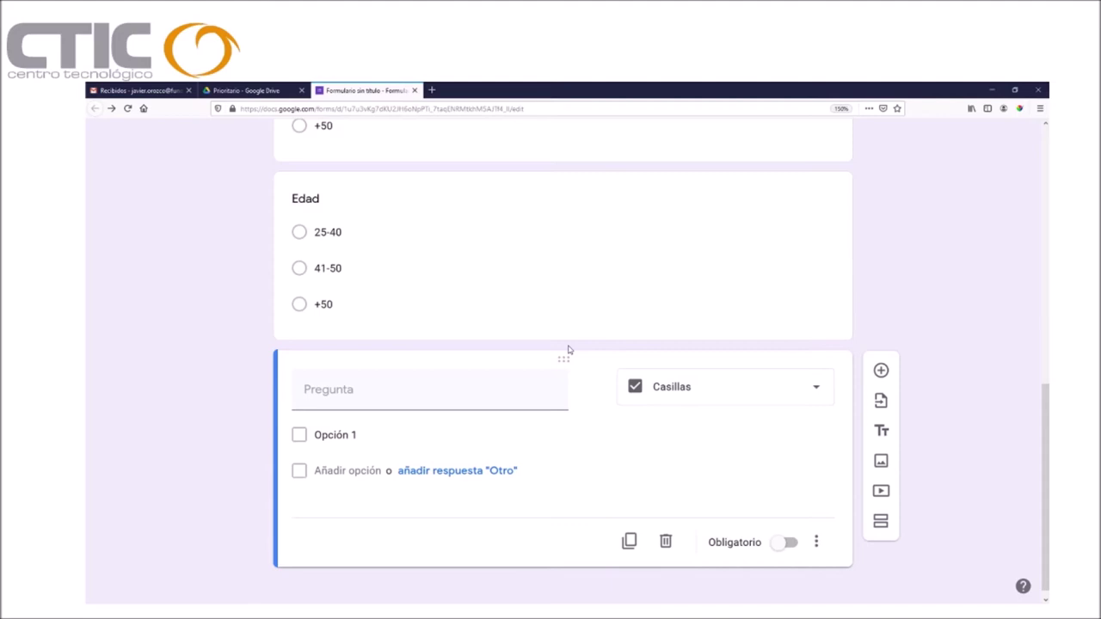
left_click(364, 395)
type("Aficiones")
Step: Give the "Aficiones" question the checkbox options "Leer", "Viajar" and "REunirte con los amigos"
left_click(346, 432)
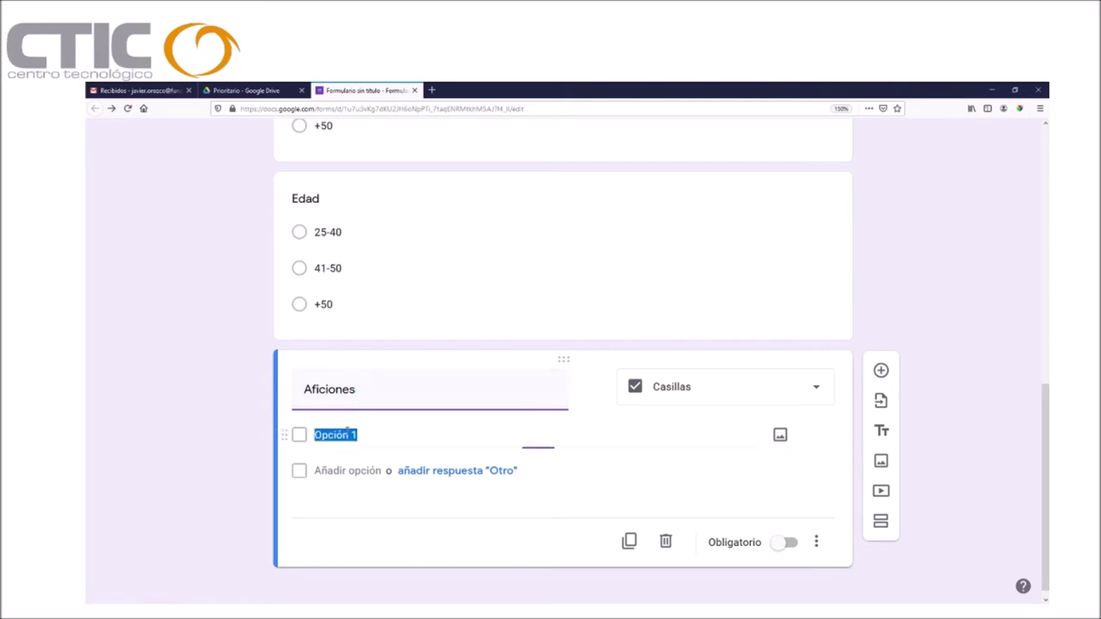
type("Le")
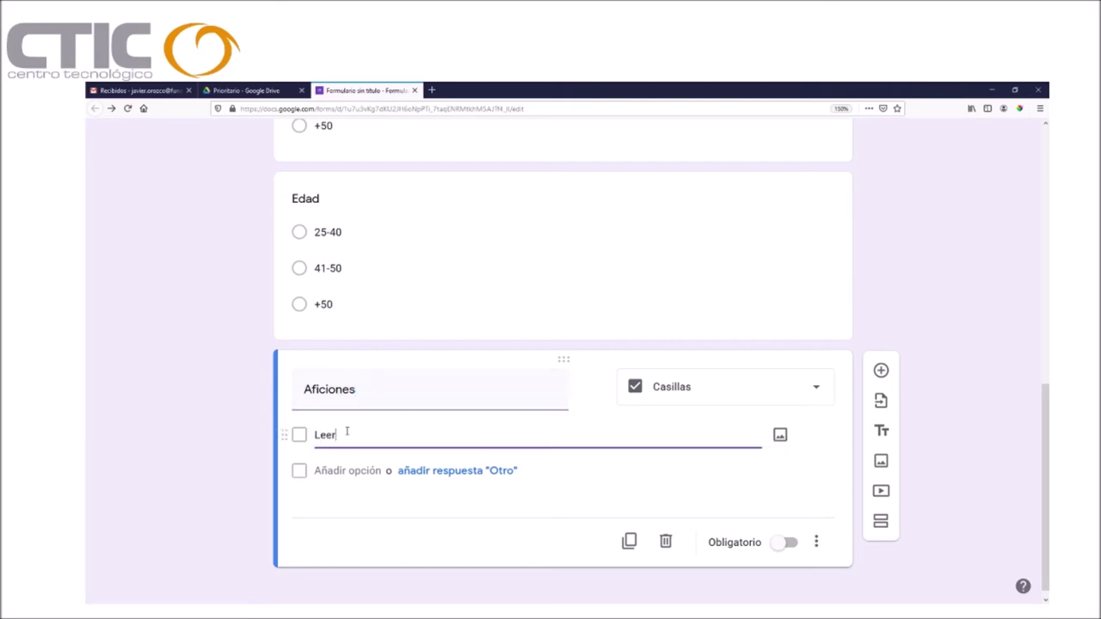
type("er")
left_click(334, 472)
type("Viajar")
left_click(340, 506)
type("RE")
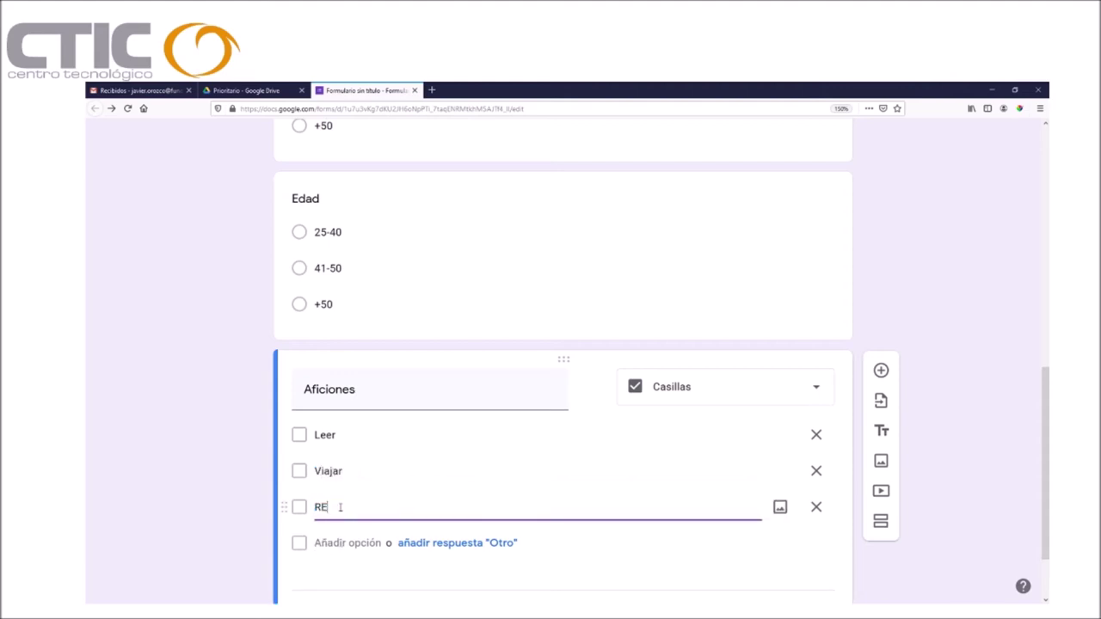
type("unirte con los amigos")
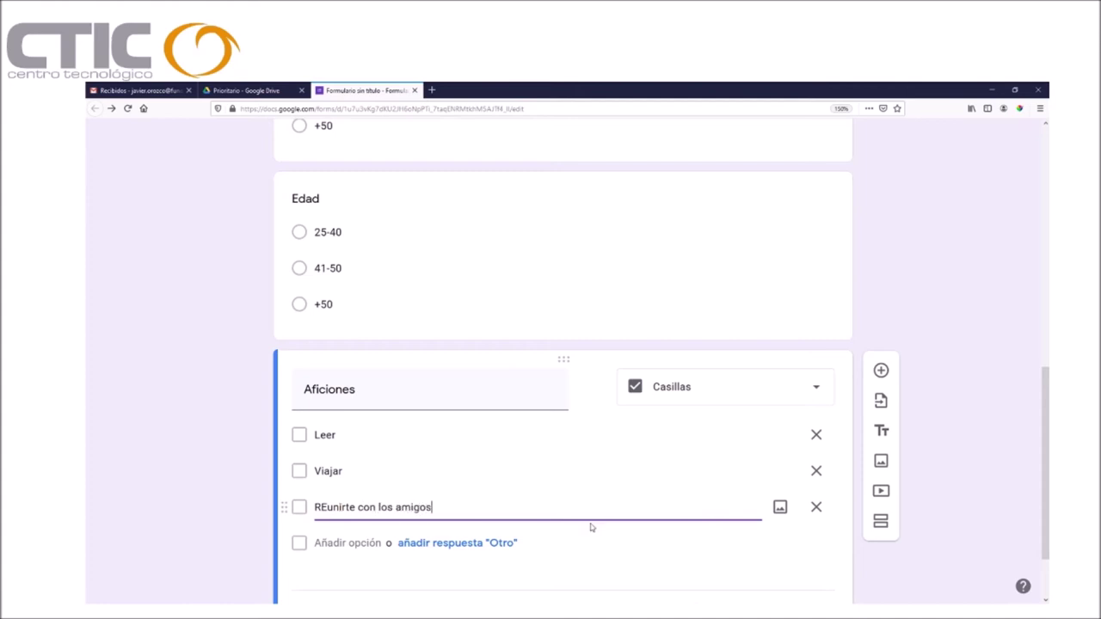
Step: Preview the form, try "25-40" and "41-50" in the first "Edad" question and several choices further down, and close the preview
scroll(656, 467, "down", 1)
scroll(781, 473, "up", 8)
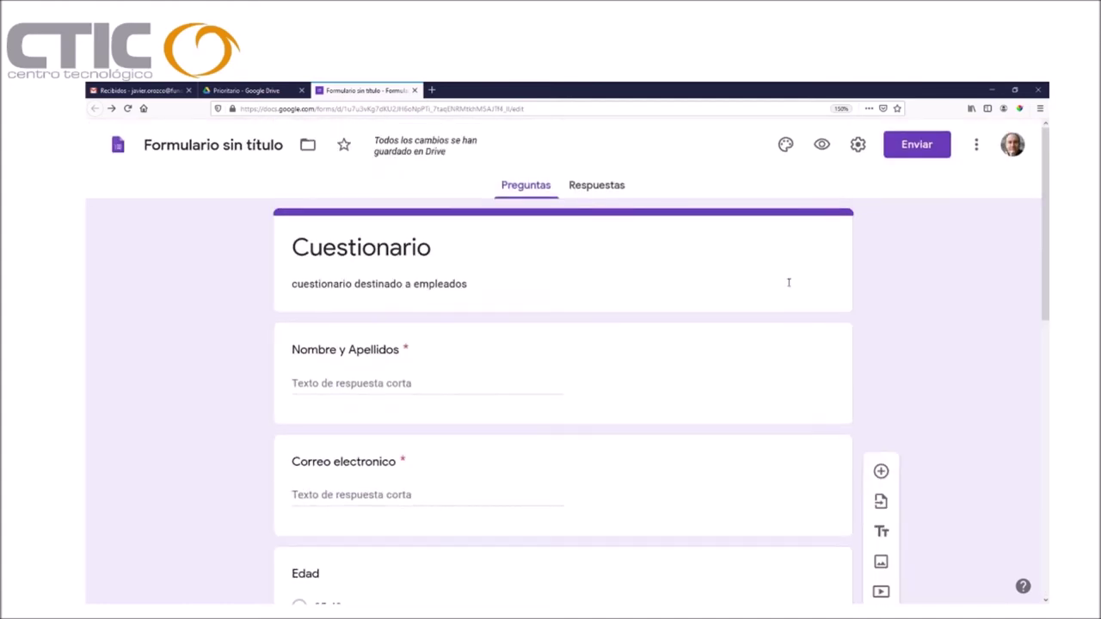
left_click(821, 144)
scroll(363, 487, "down", 2)
left_click(349, 387)
left_click(349, 415)
scroll(425, 457, "down", 4)
left_click(348, 371)
left_click(349, 399)
left_click(348, 427)
left_click(348, 399)
scroll(770, 417, "up", 6)
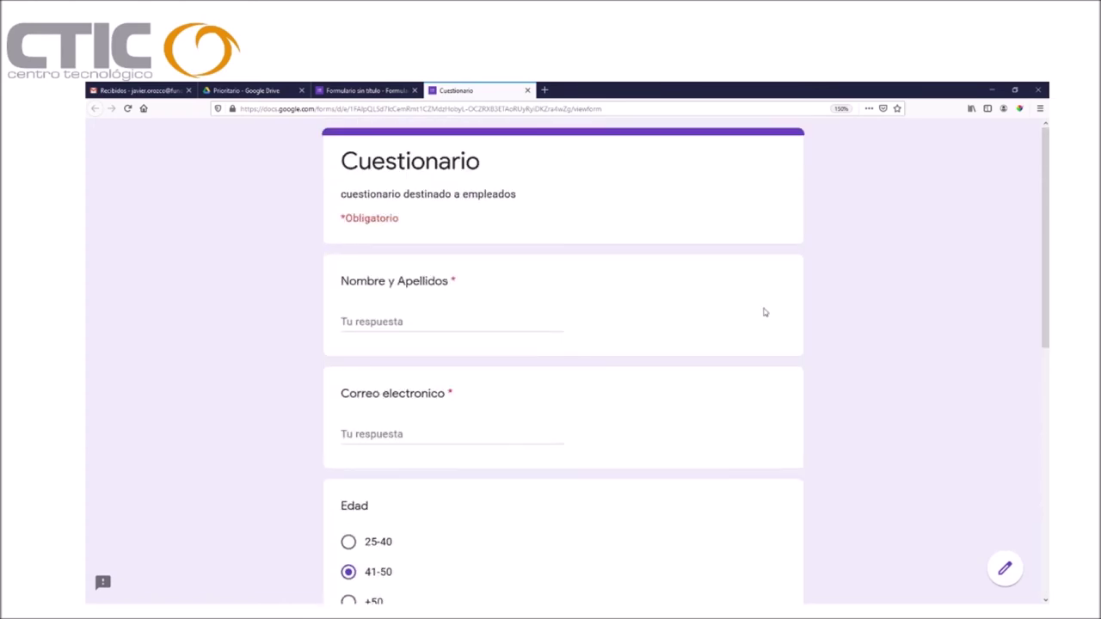
key("ctrl+w")
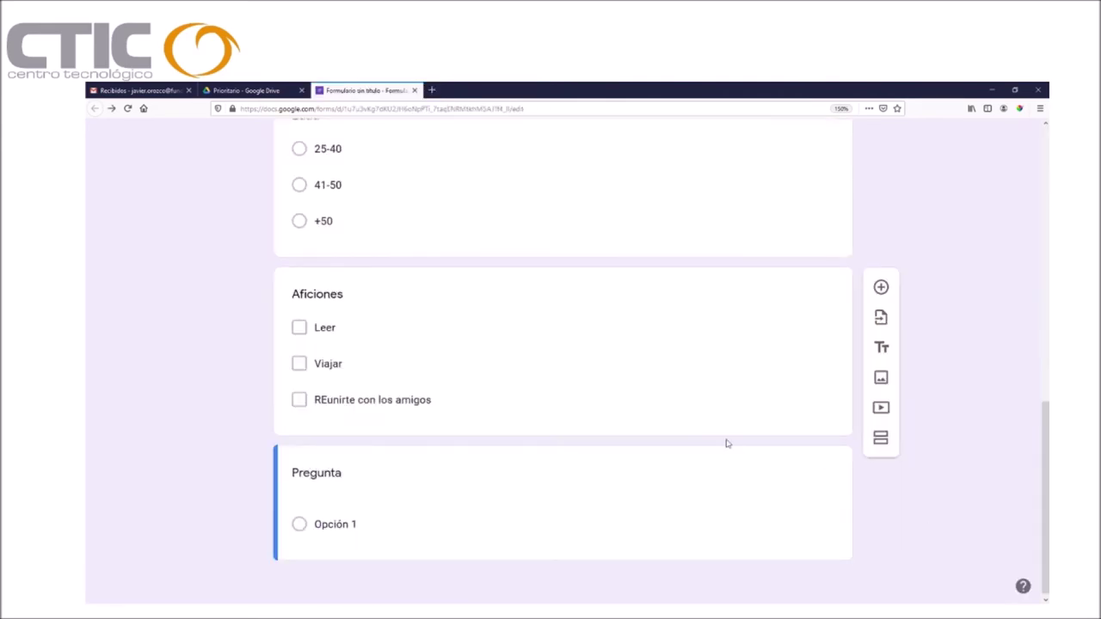
Step: Set the empty question below "Aficiones" to the "Escala lineal" type and title it "Limpieza del edificio"
left_click(559, 483)
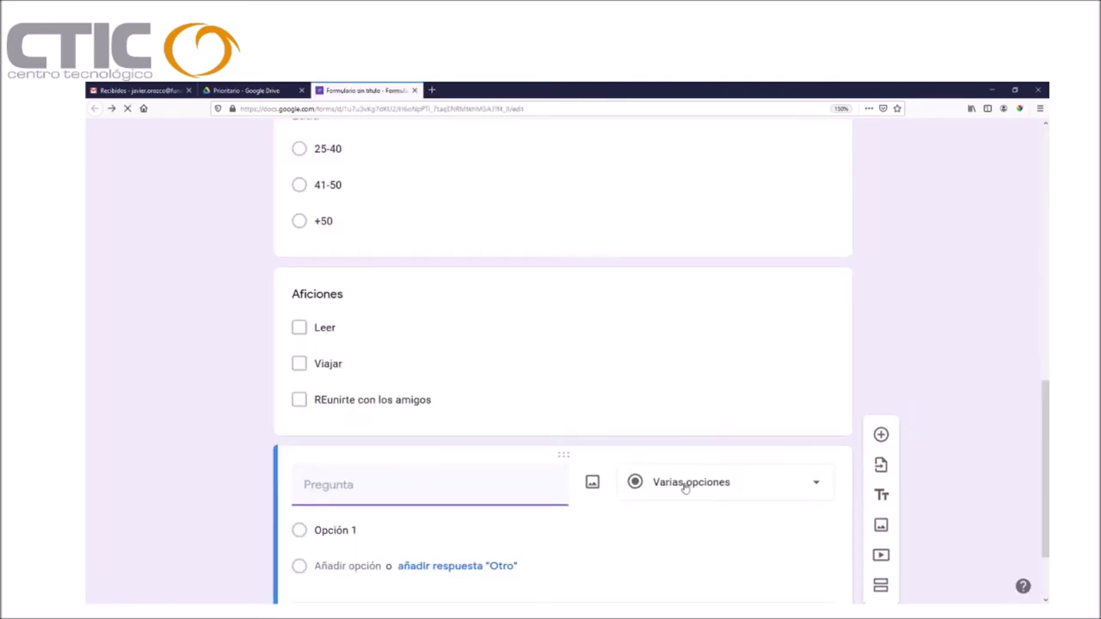
left_click(685, 486)
left_click(695, 416)
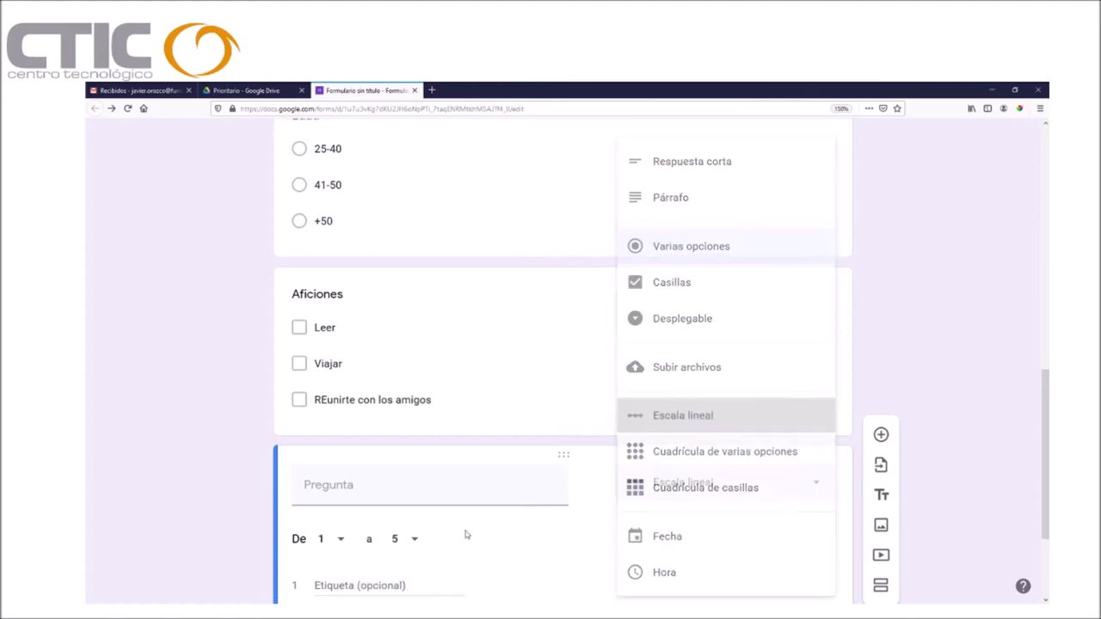
left_click(341, 331)
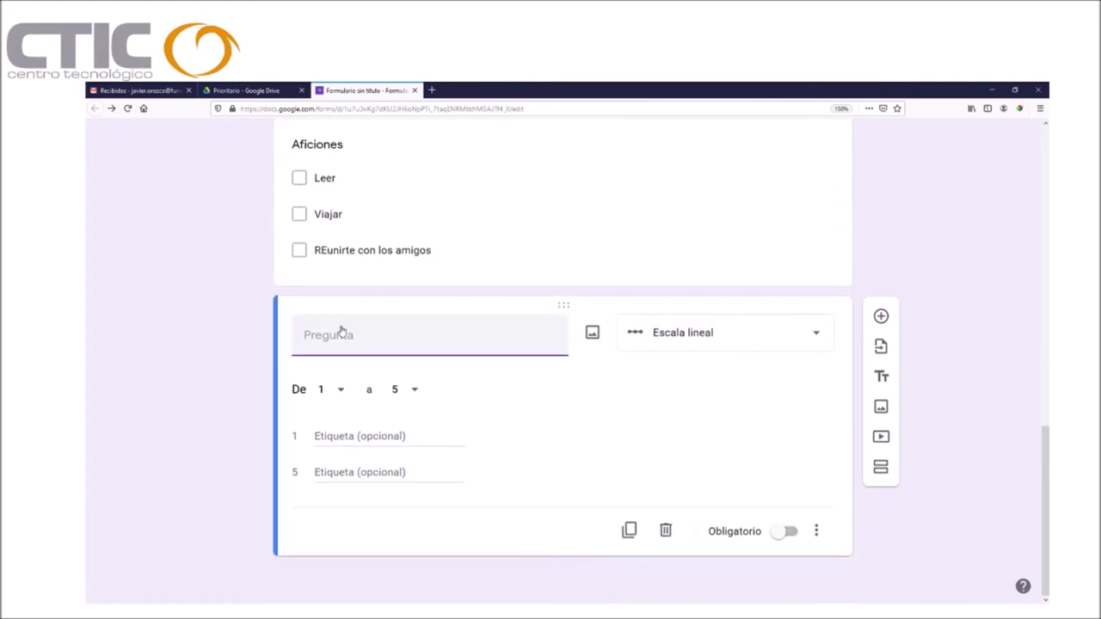
type("Limpieza del edifici")
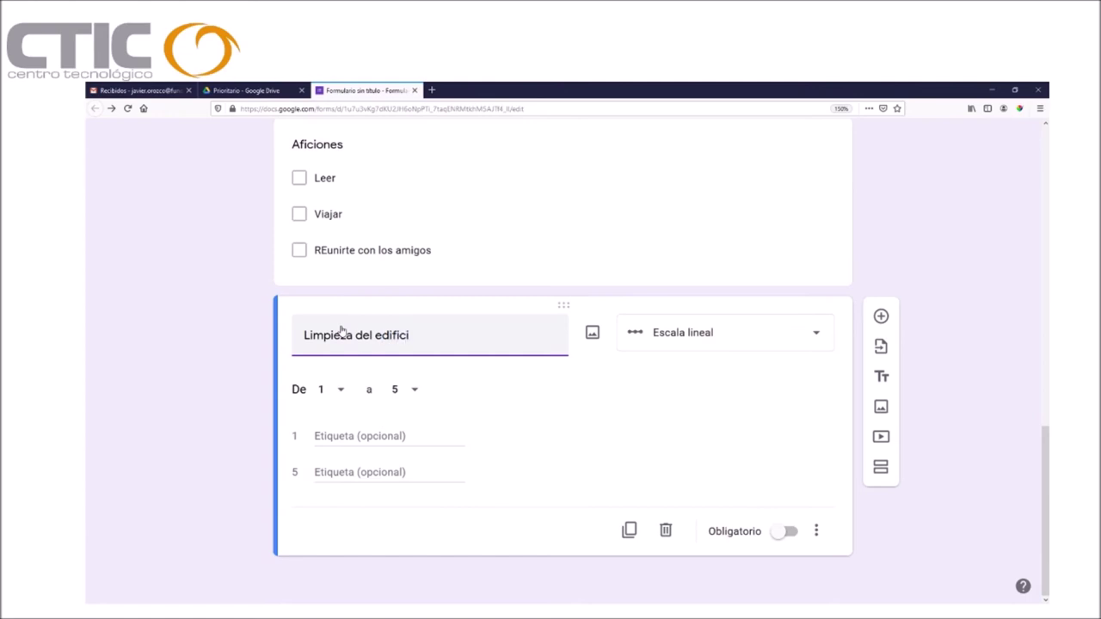
type("o")
Step: Label value 1 of the "Limpieza del edificio" scale "Muy Mala" and value 5 "Muy Buena"
left_click(343, 439)
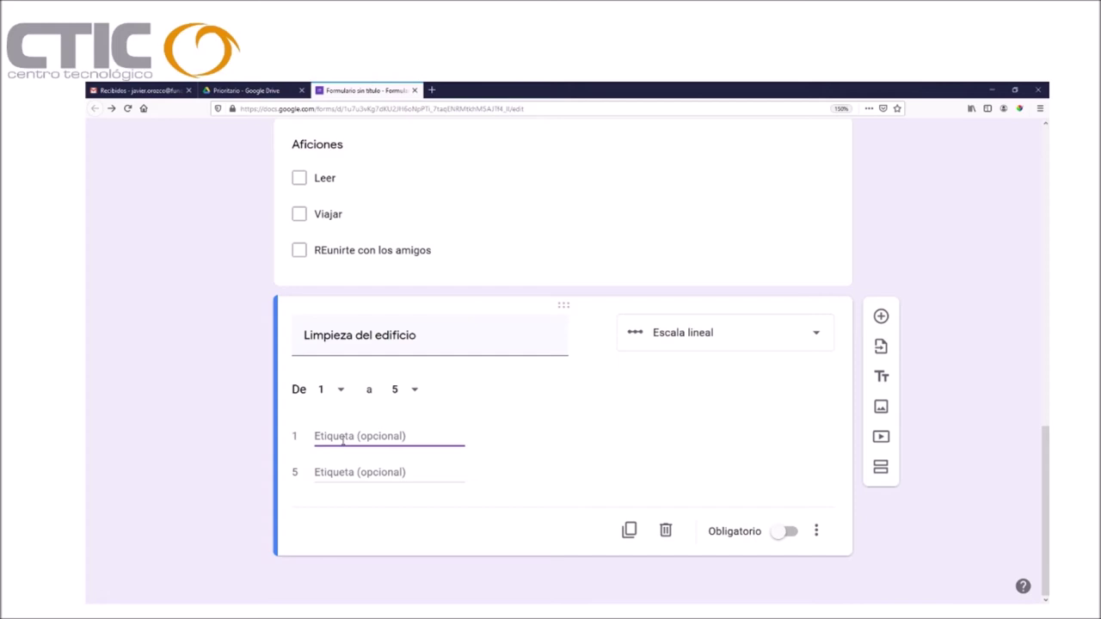
type("Muy Mala")
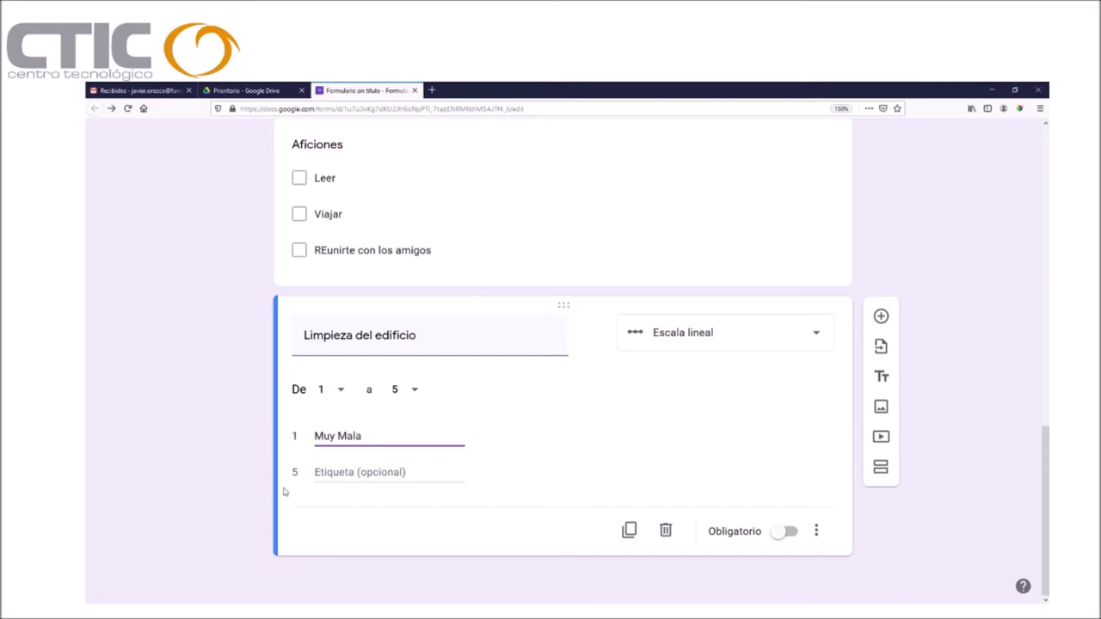
key("Tab")
type("Muy Buena")
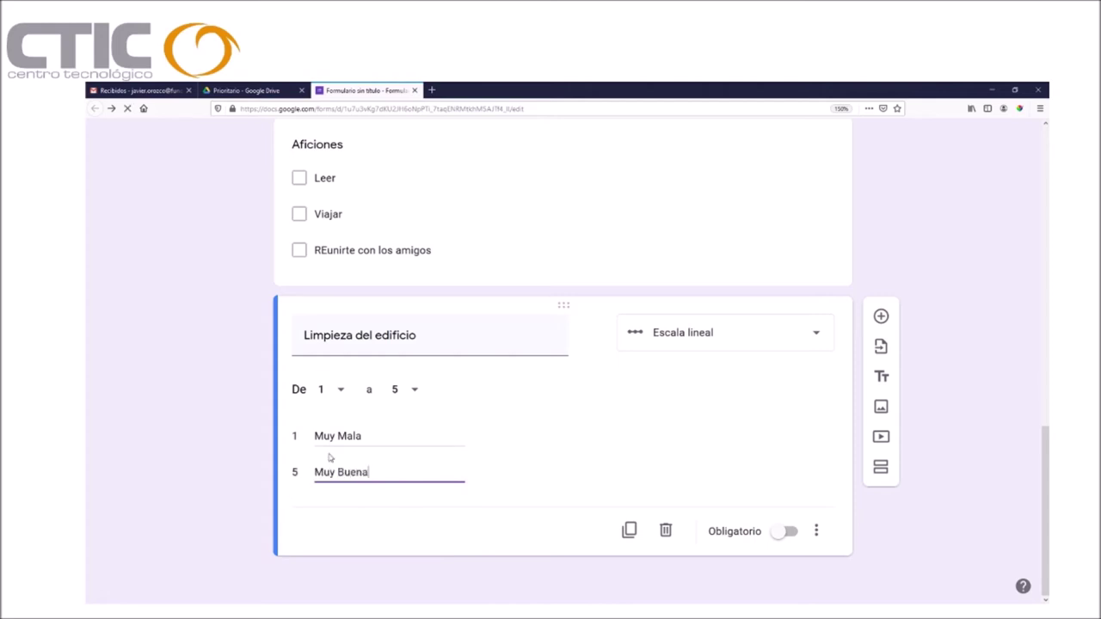
Step: Set the "Limpieza del edificio" linear scale to run from 0 to 10
left_click(340, 397)
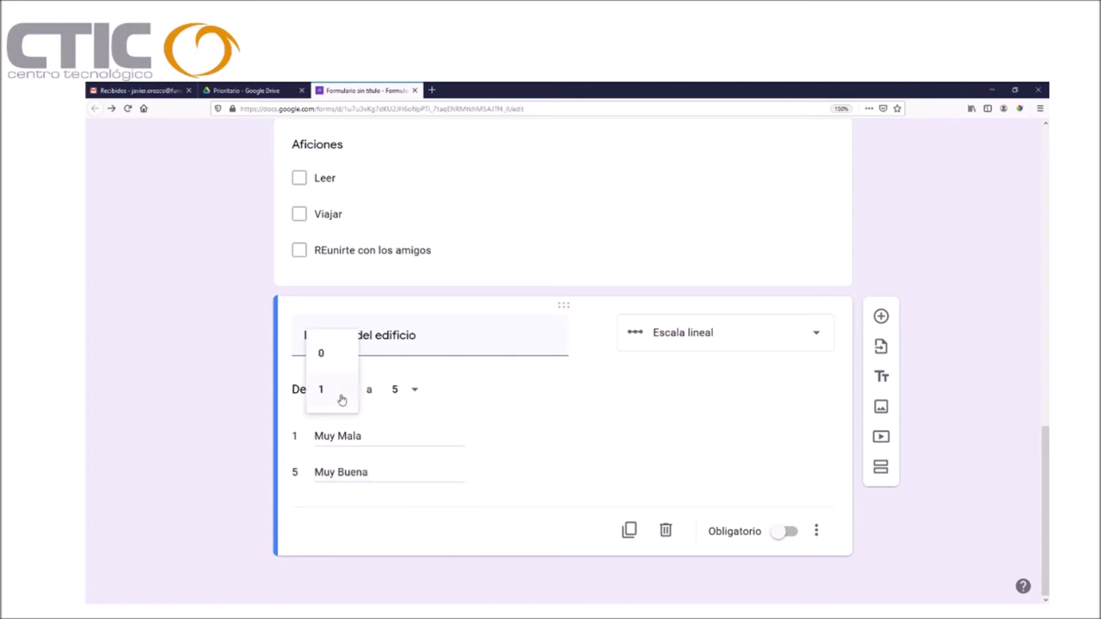
left_click(347, 351)
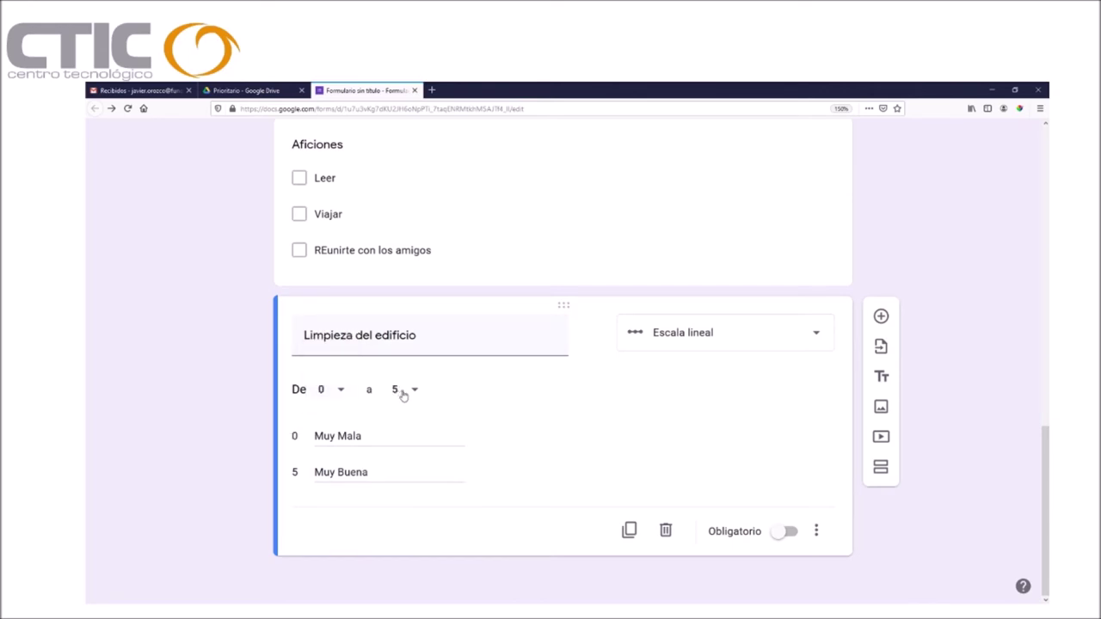
left_click(402, 394)
left_click(418, 559)
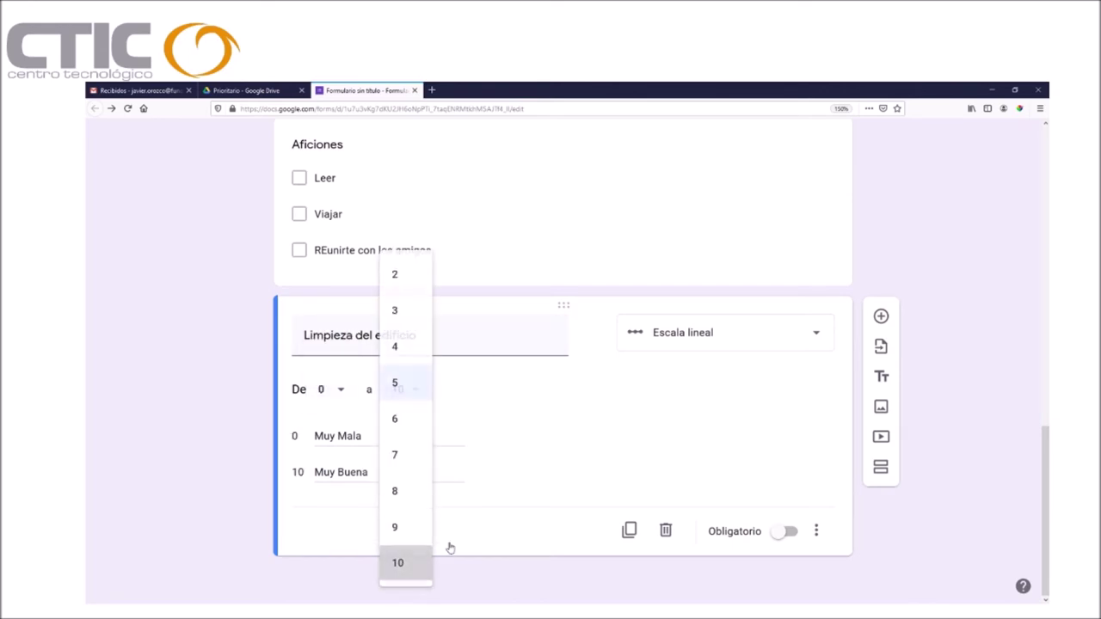
Step: Preview the form, try the value 8 on the "Limpieza del edificio" scale, and close the preview
scroll(675, 439, "up", 10)
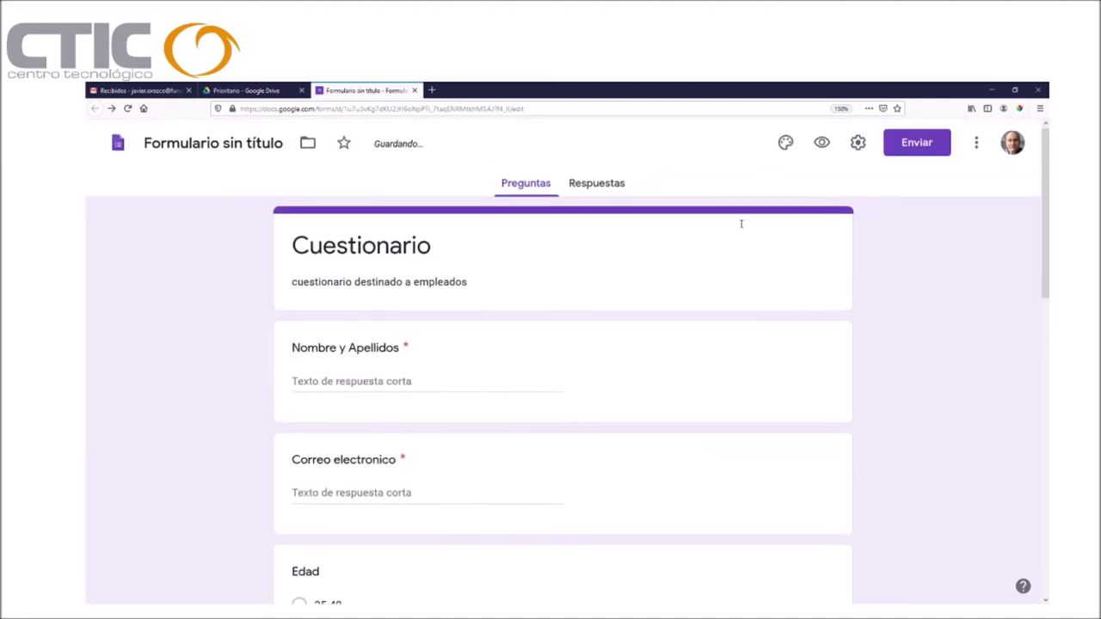
left_click(820, 144)
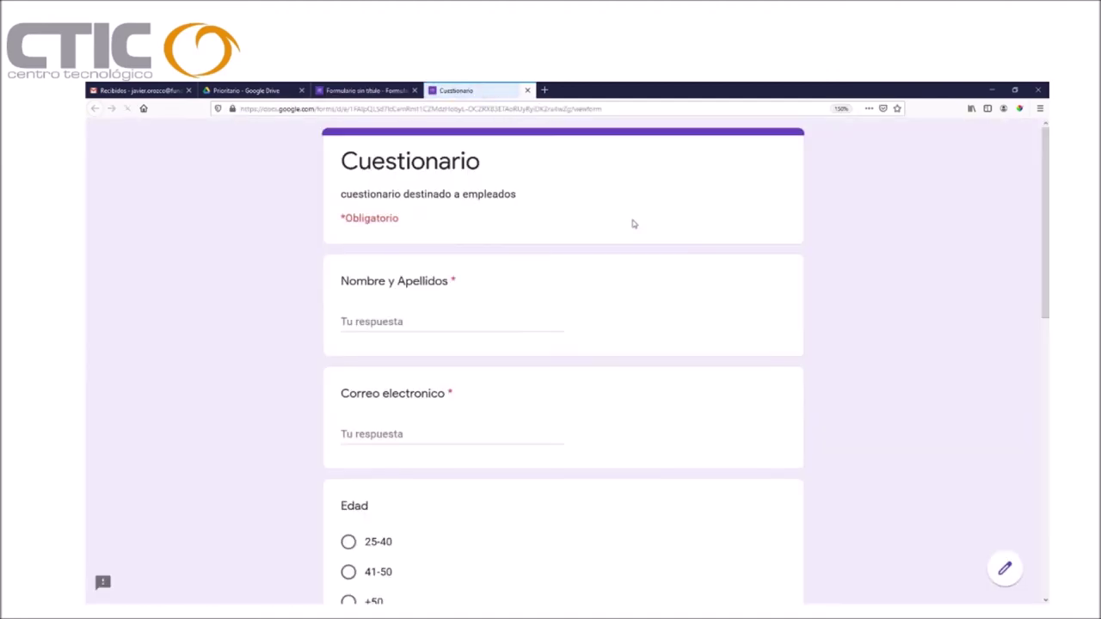
scroll(632, 223, "down", 10)
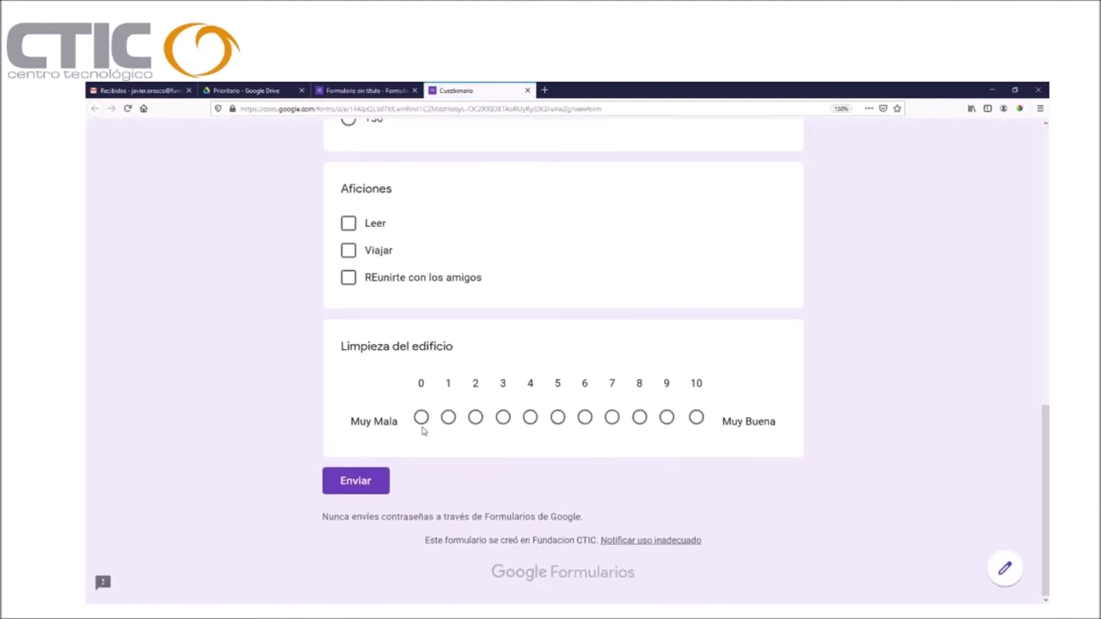
left_click(640, 420)
key("ctrl+w")
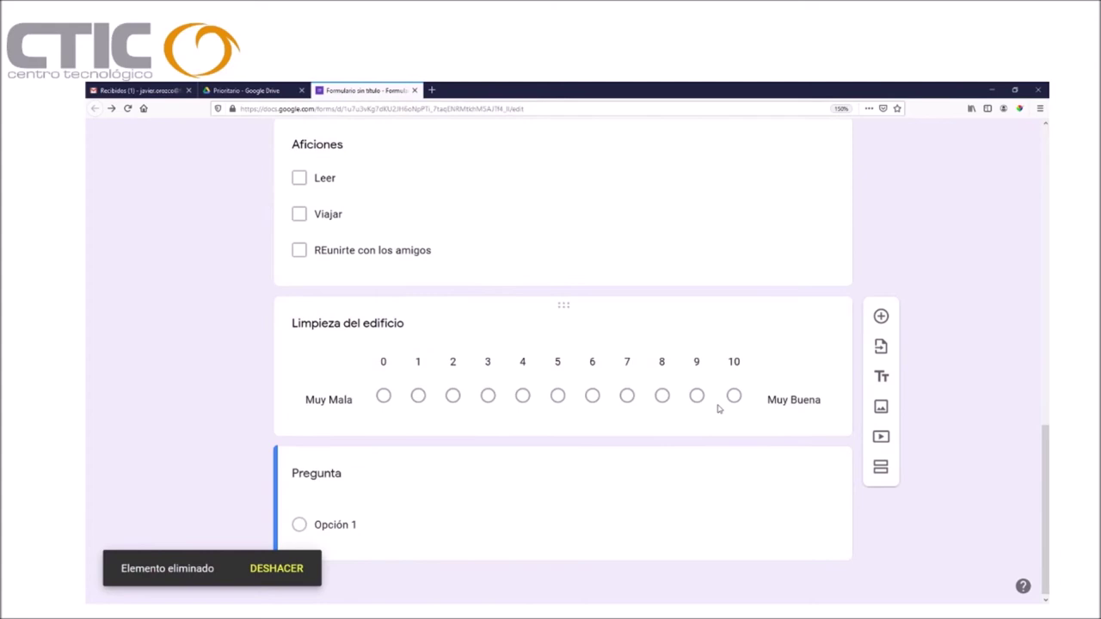
Step: Set the empty question below "Limpieza del edificio" to the "Cuadrícula de varias opciones" type and title it "instalaciones"
left_click(473, 516)
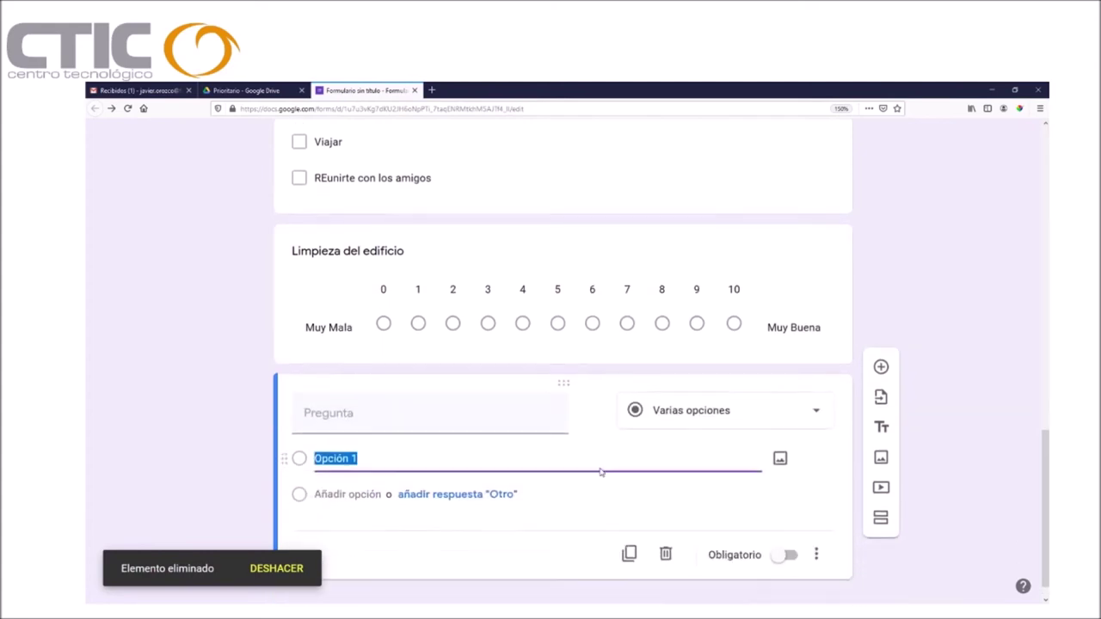
left_click(705, 396)
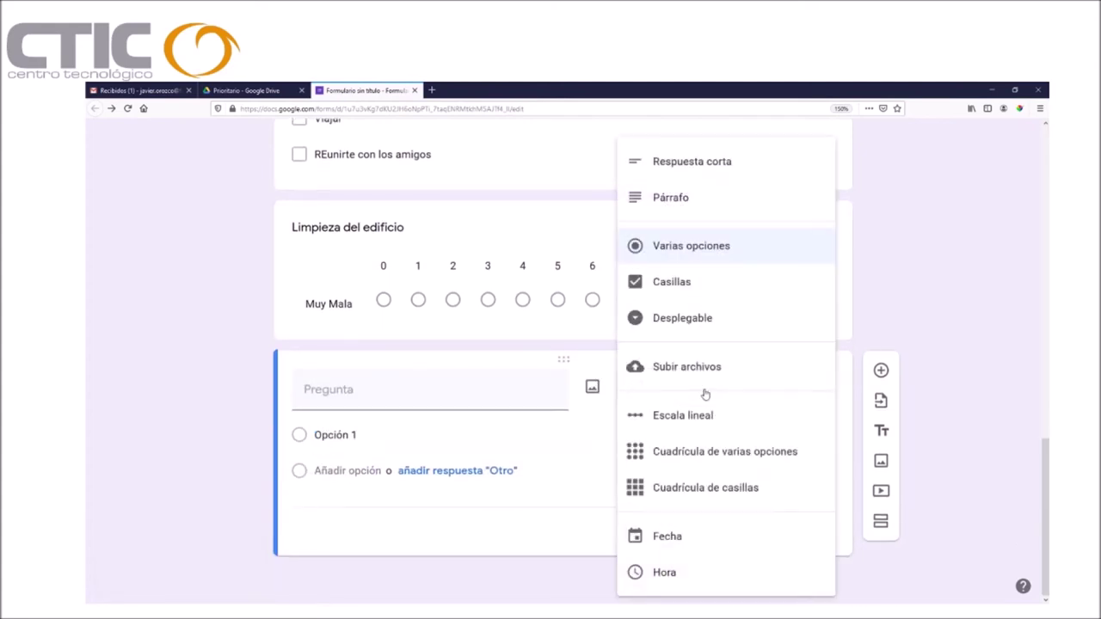
left_click(722, 458)
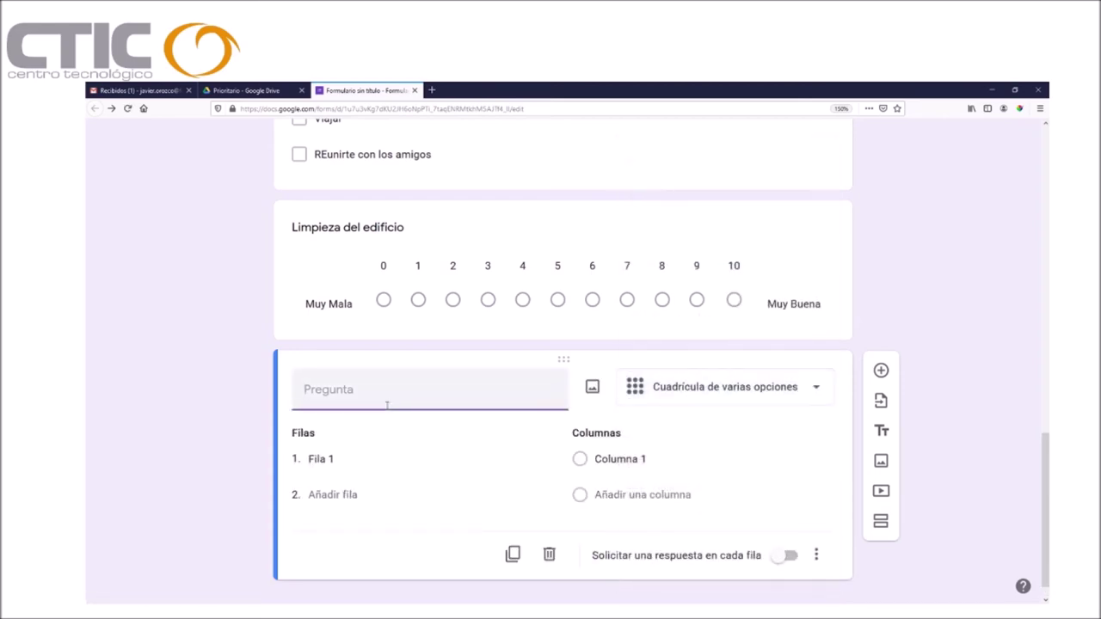
type("instalaciona")
Step: Give the "instalaciones" grid the rows "Recepecion", "Sala de reuniones" and "Baños"
left_click(340, 461)
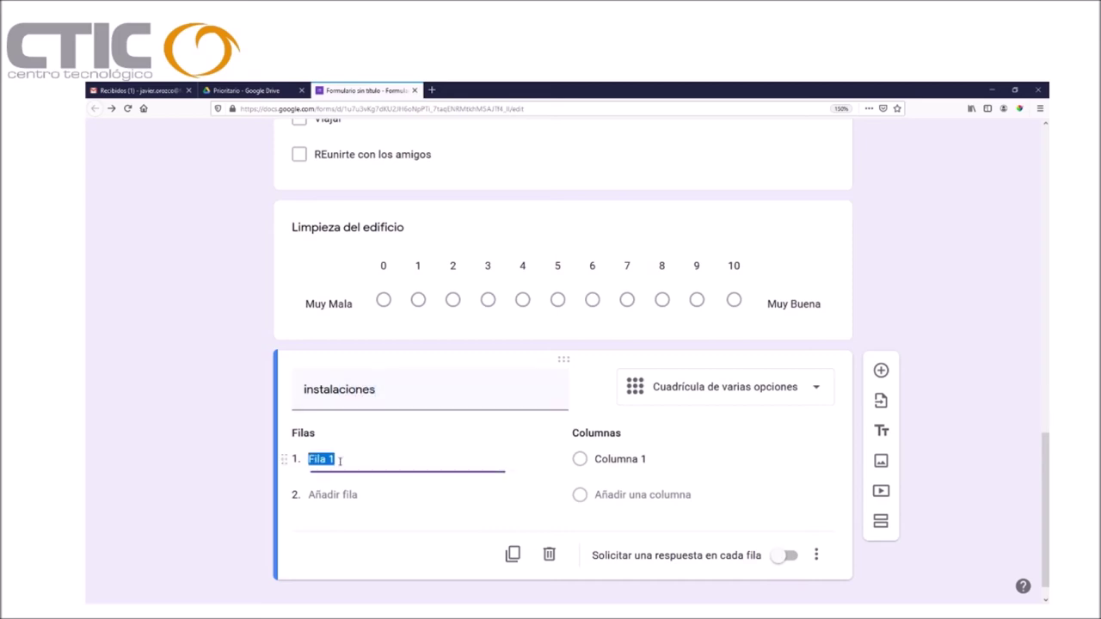
type("Recepcion")
key("Return")
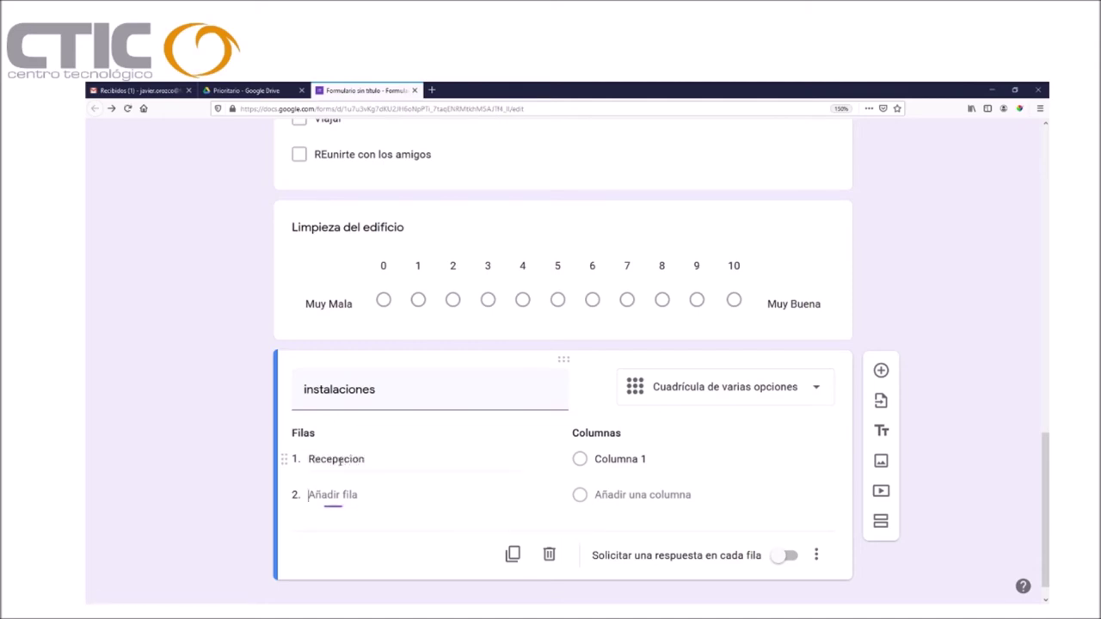
type("Sala de re")
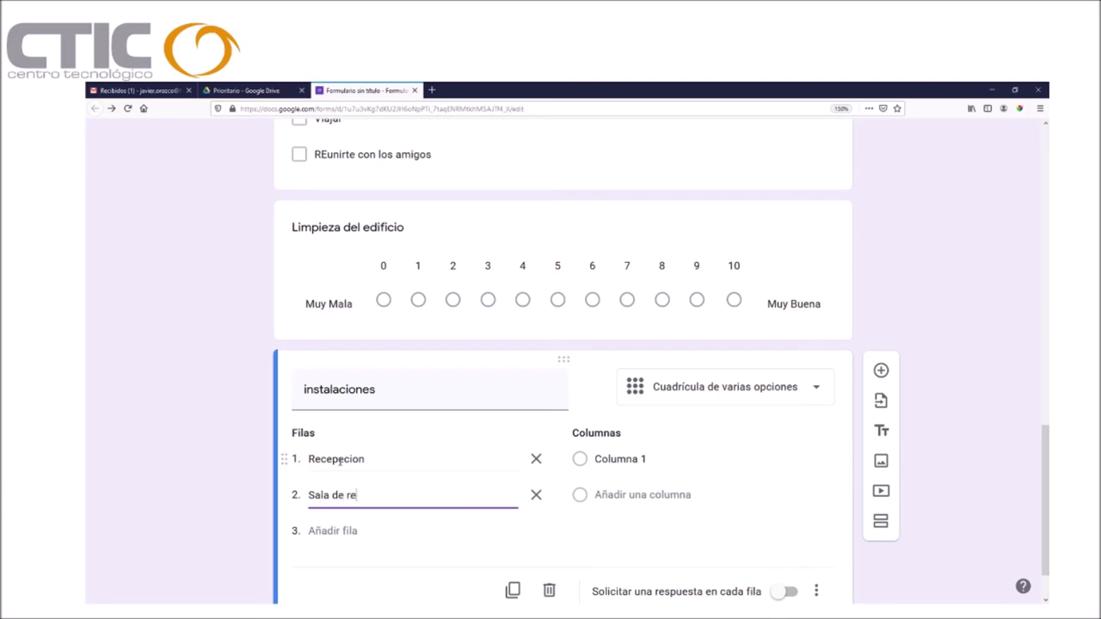
key("Tab")
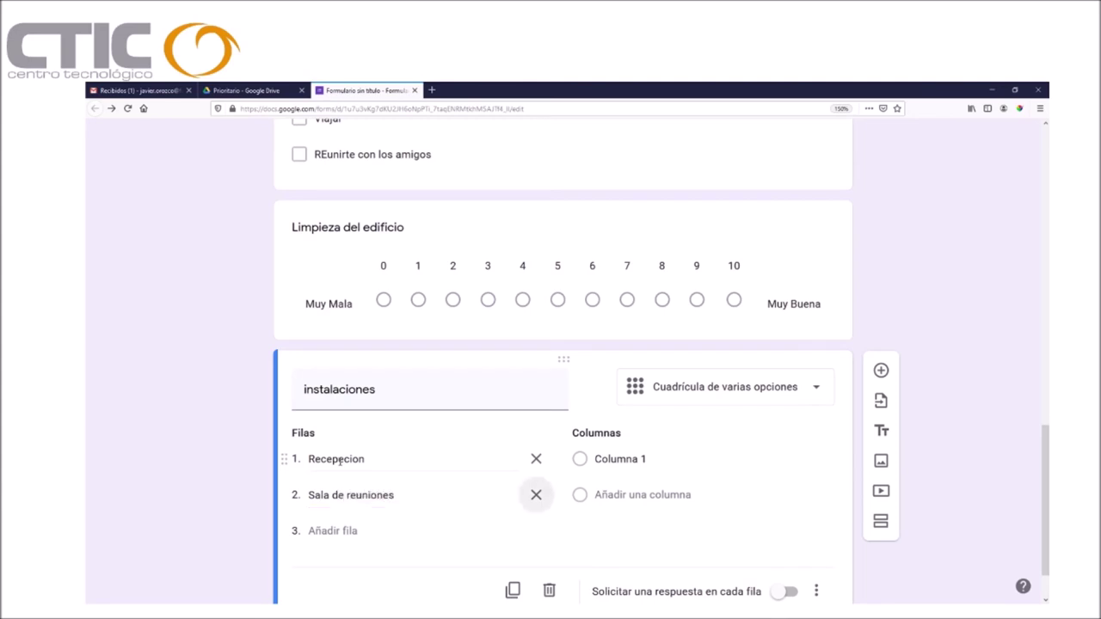
left_click(358, 529)
type("B")
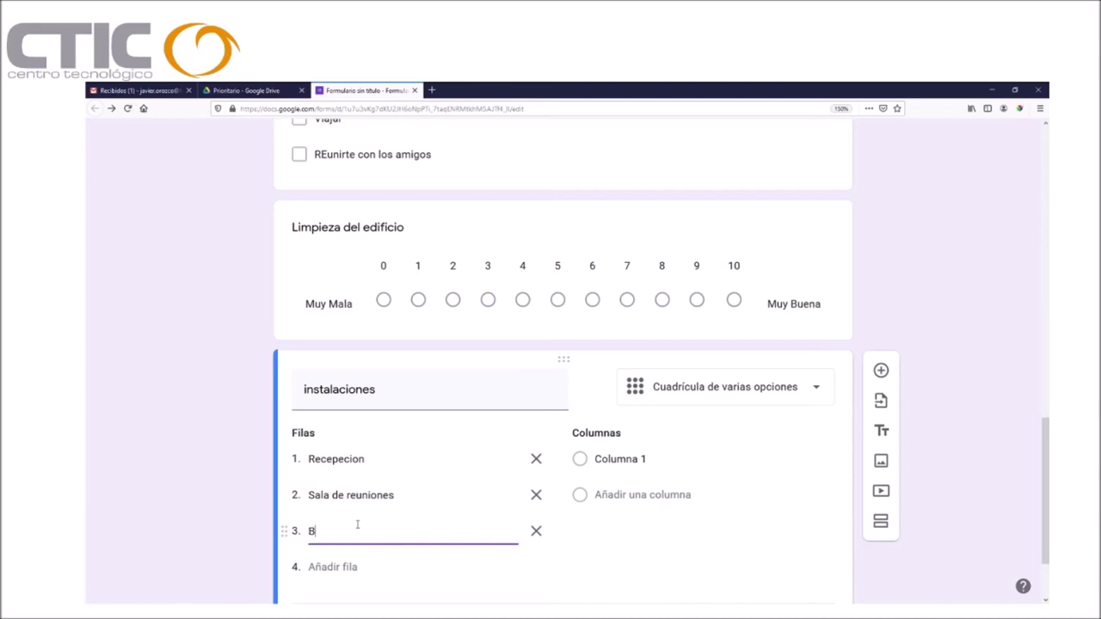
type("años")
Step: Give the "instalaciones" grid the columns "Mal", "Correcto" and "Biene"
left_click(619, 462)
type("Mal")
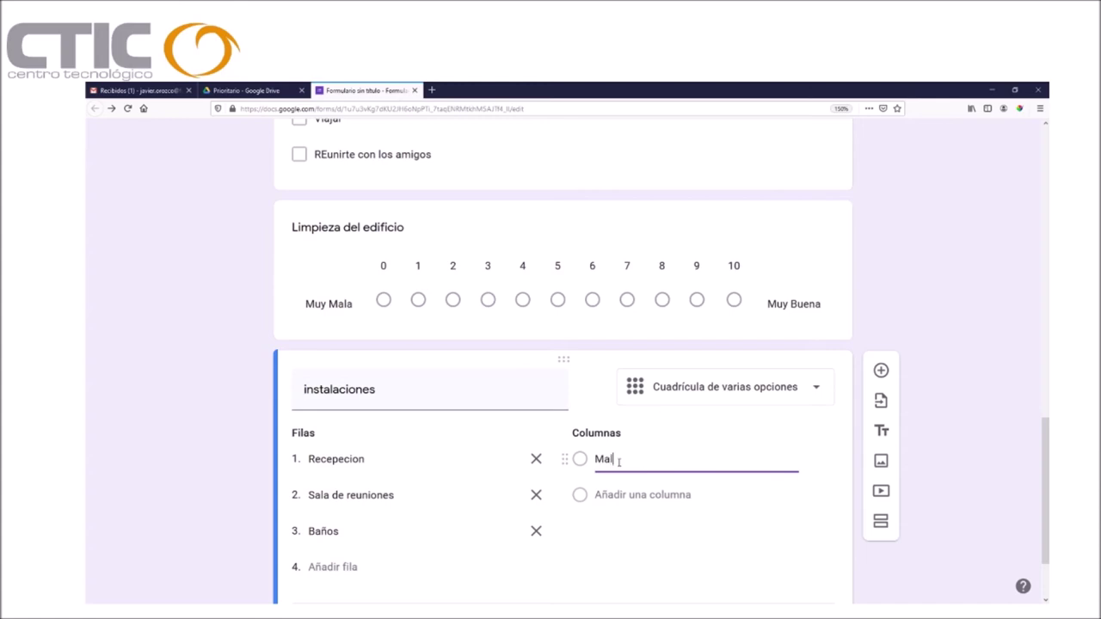
left_click(625, 494)
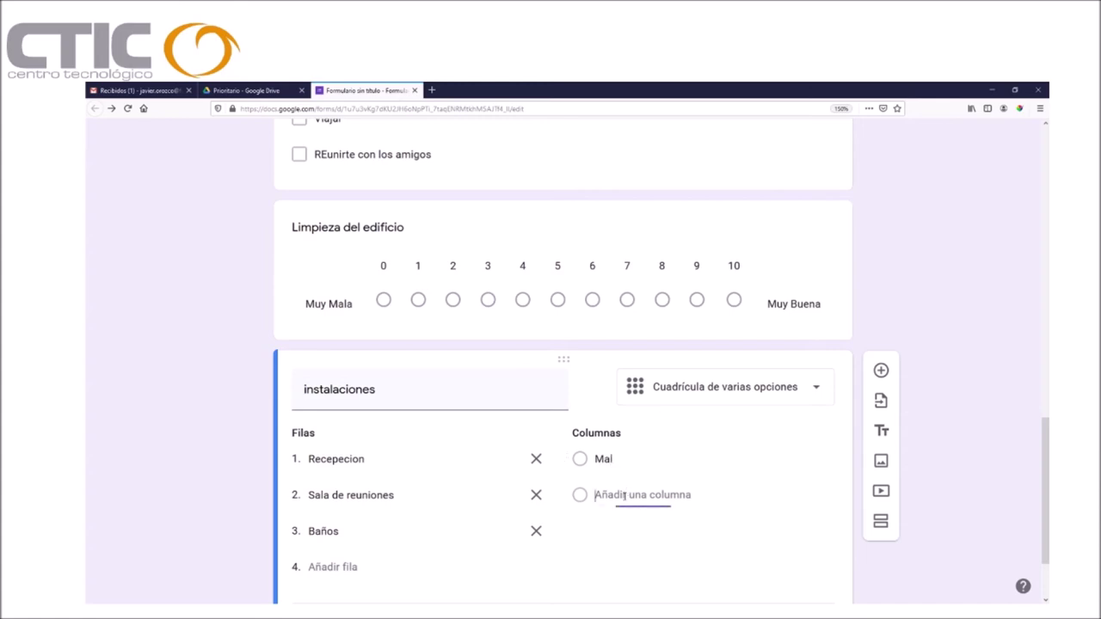
type("Correcto")
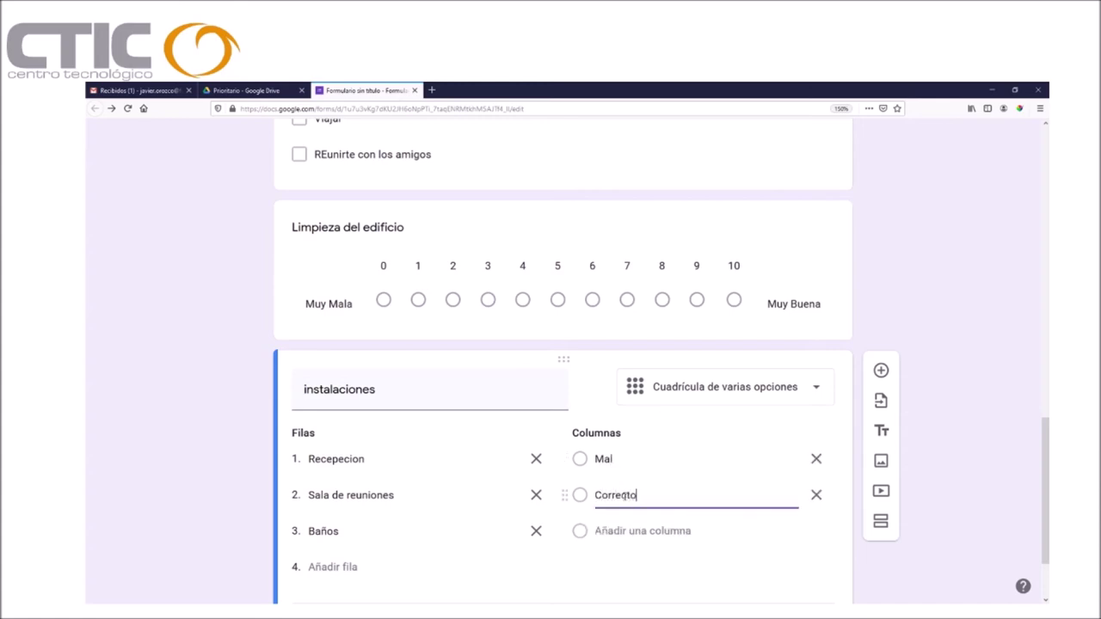
left_click(612, 531)
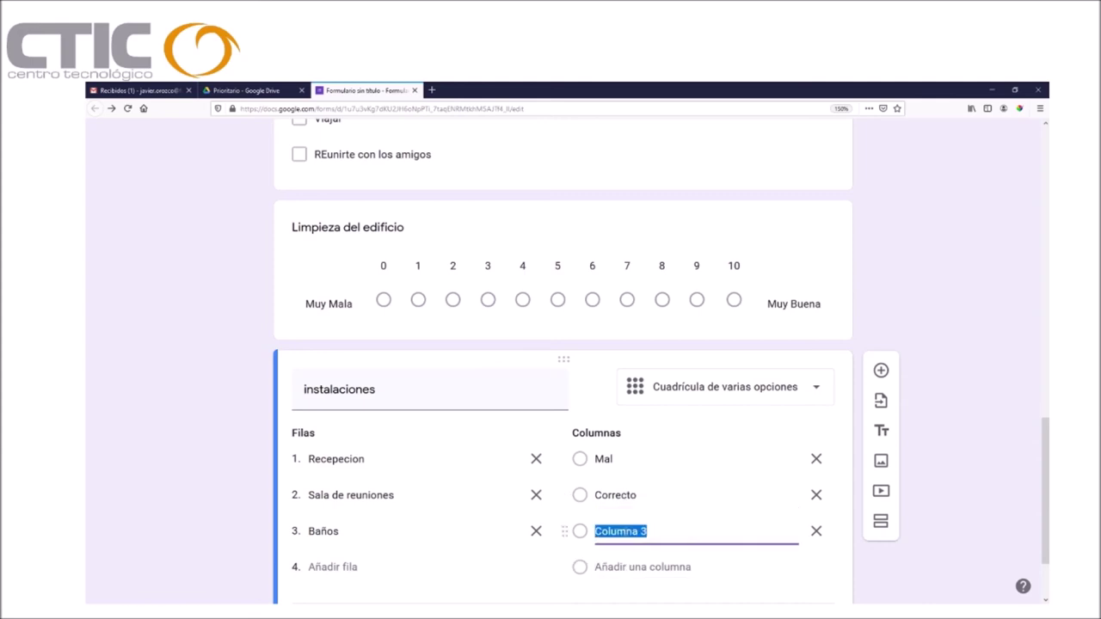
type("Biene")
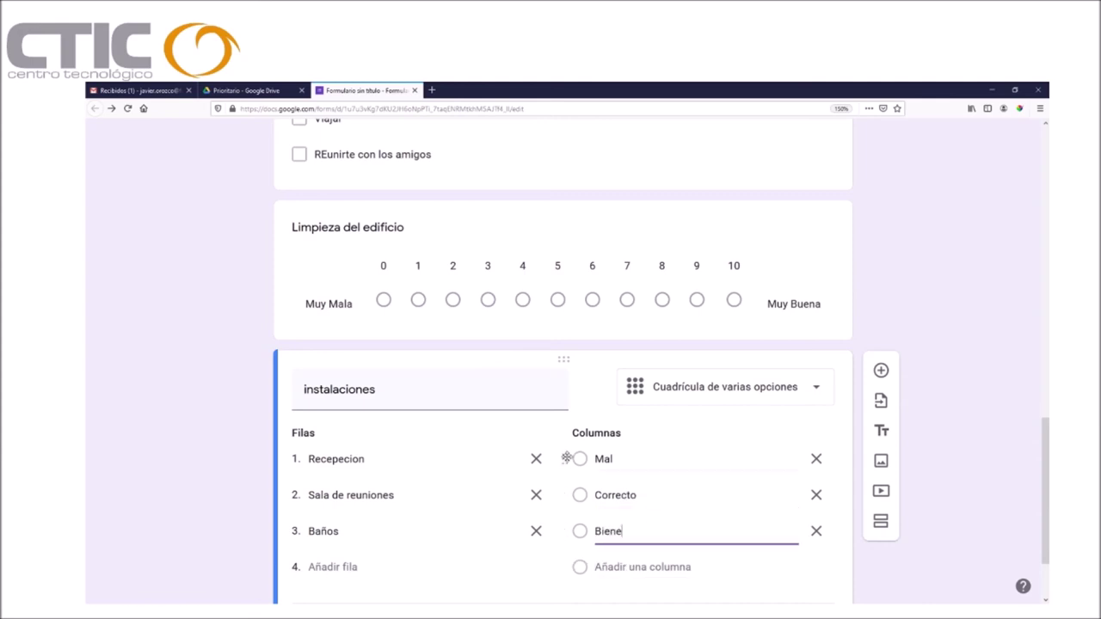
Step: Extend the grid question's title to "limpieza de instalaciones"
double_click(465, 393)
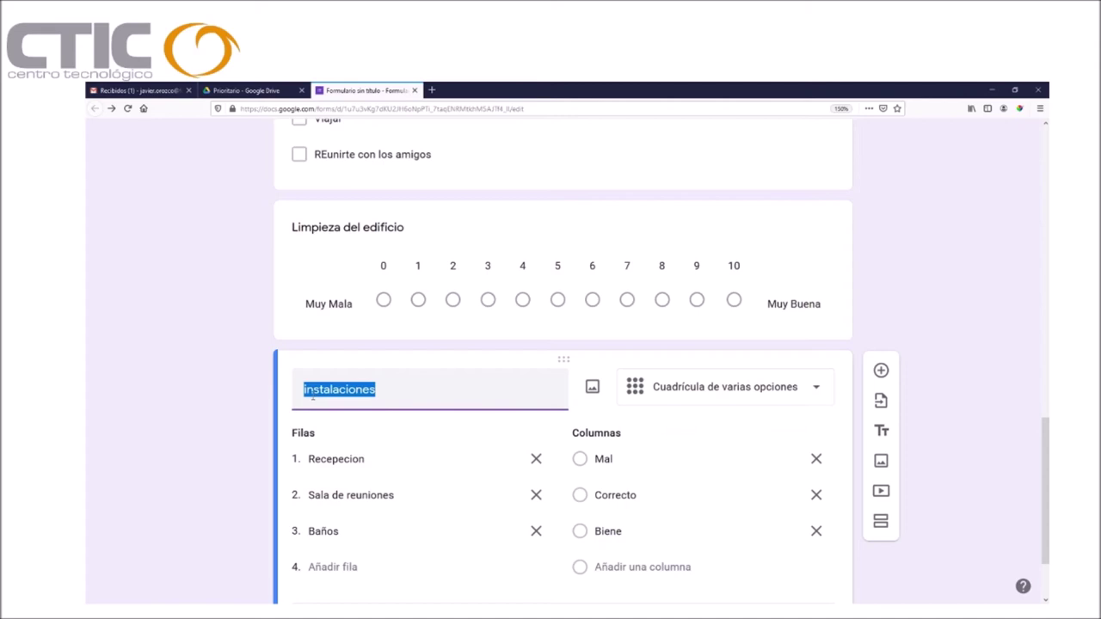
left_click(302, 389)
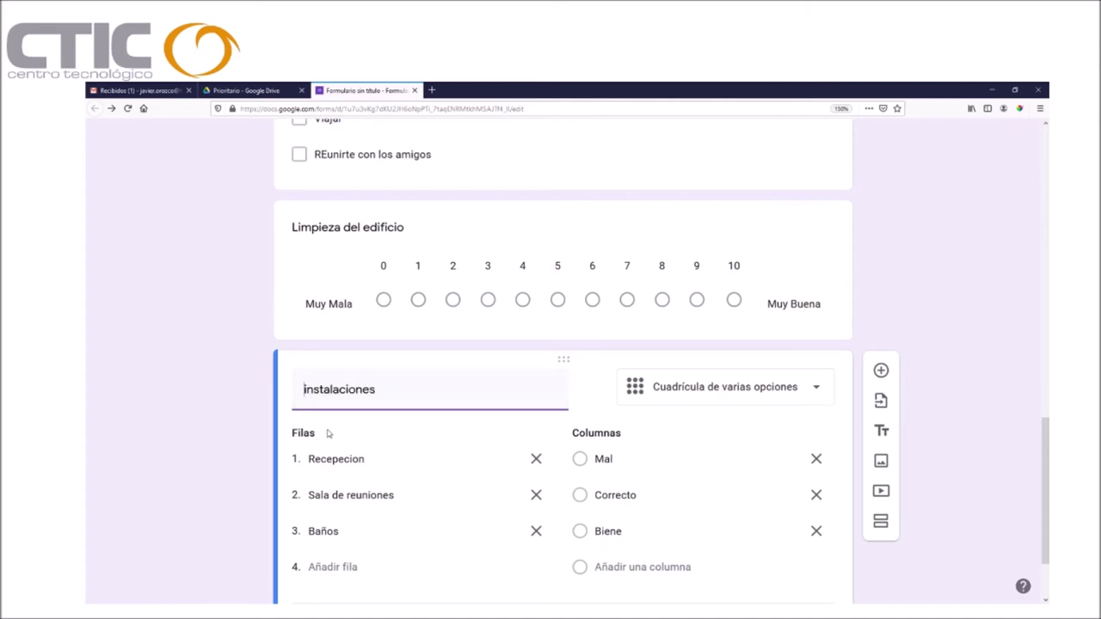
type("limpieza de")
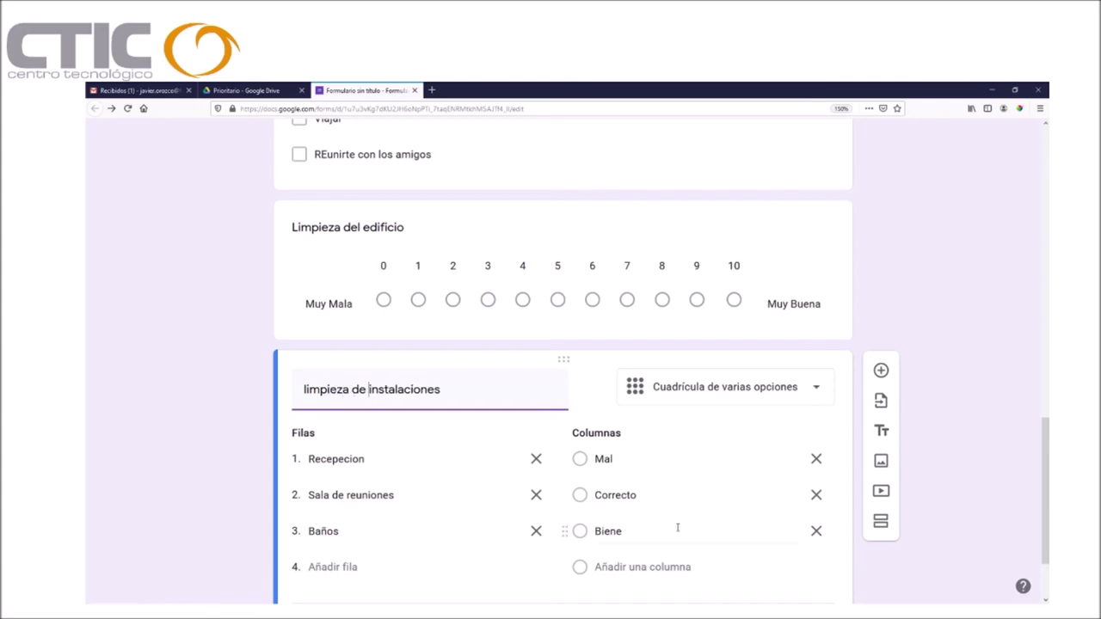
Step: Preview the form, try different ratings for "Recepecion", "Sala de reuniones" and "Baños" in the cleanliness grid, and close the preview
scroll(722, 447, "down", 2)
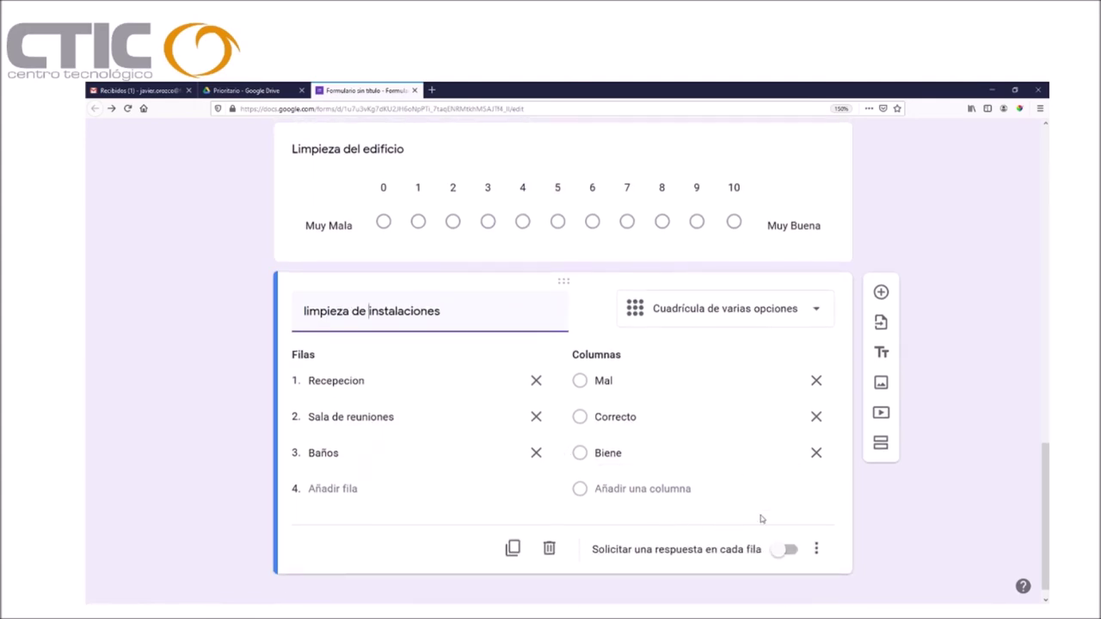
scroll(760, 518, "up", 15)
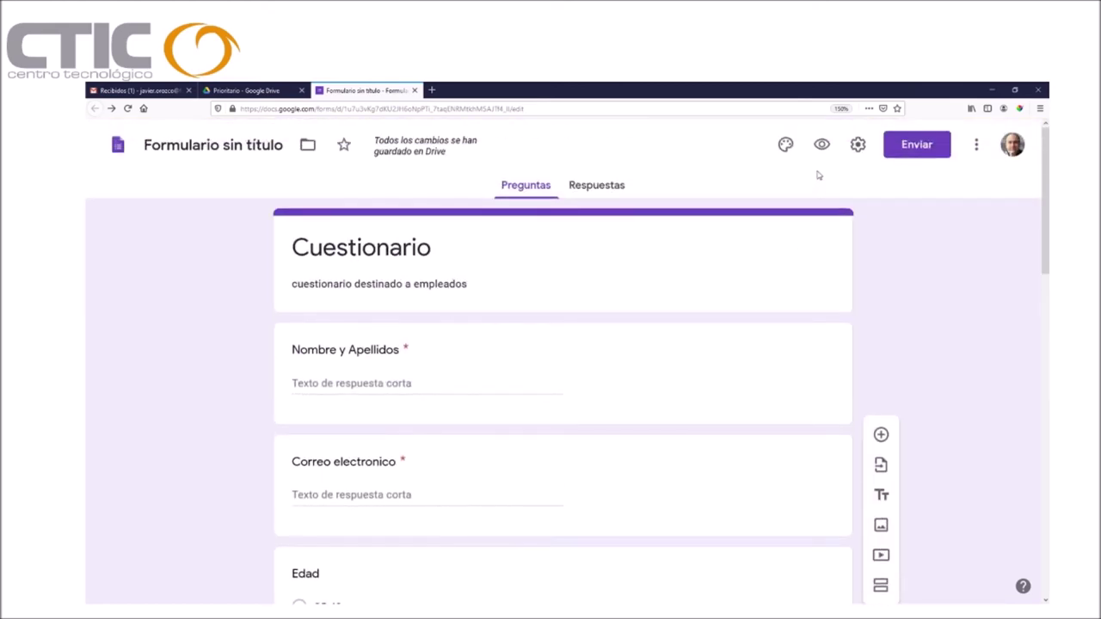
left_click(821, 145)
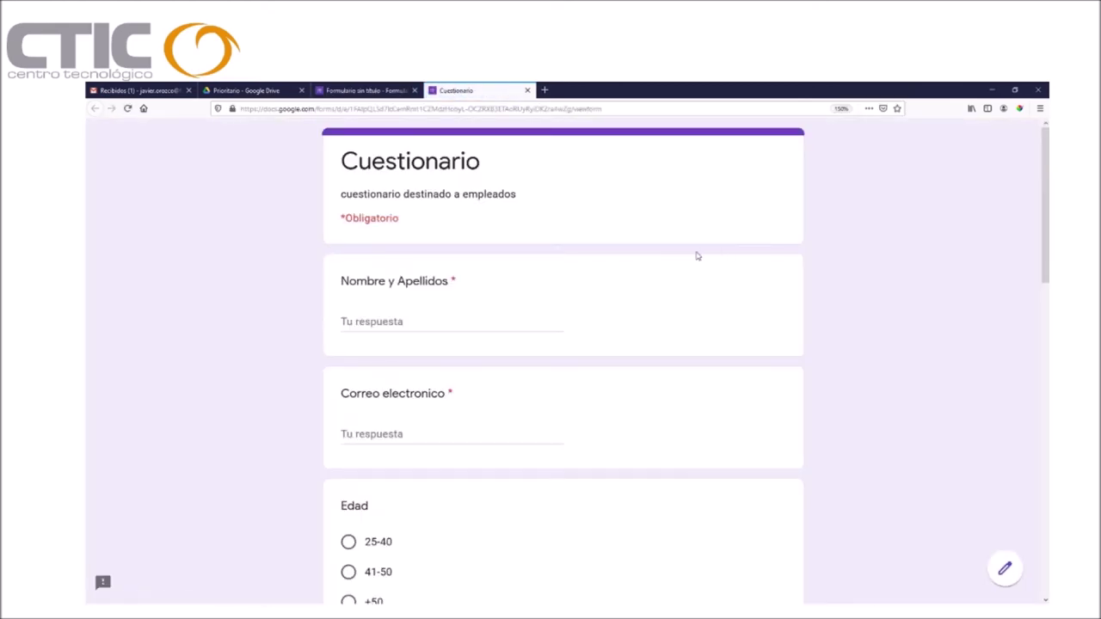
scroll(695, 267, "down", 15)
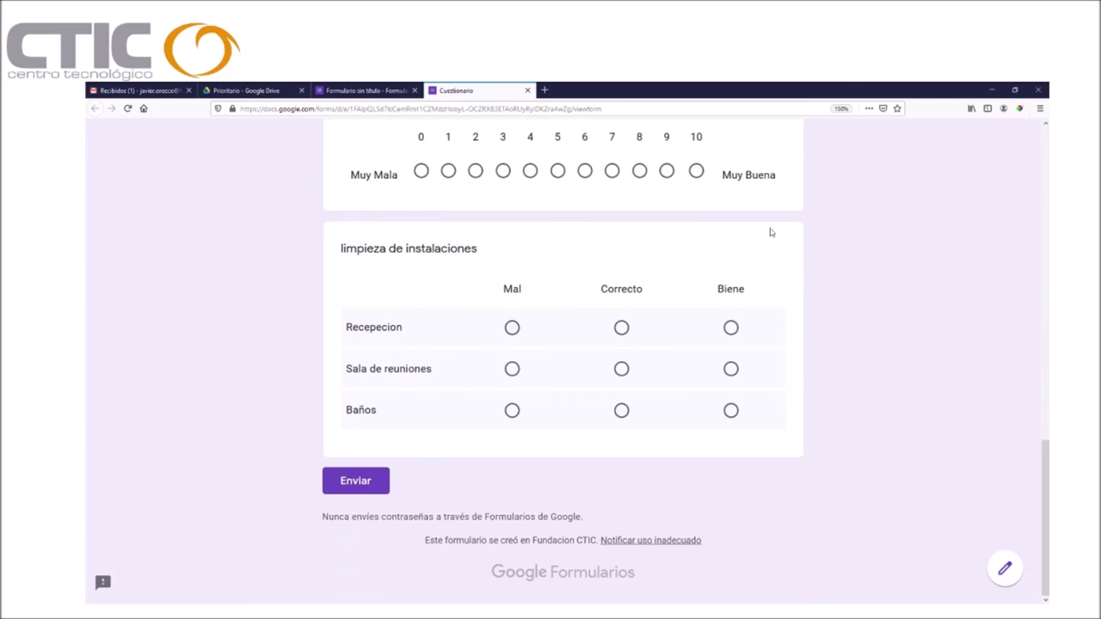
left_click(731, 327)
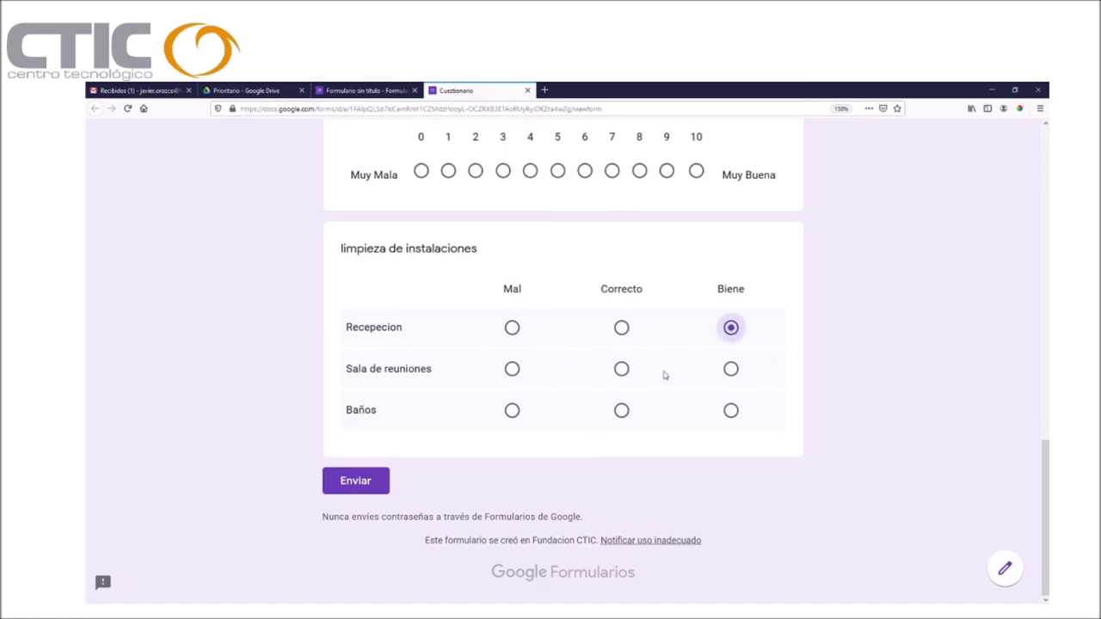
left_click(621, 370)
left_click(511, 411)
left_click(511, 368)
left_click(730, 369)
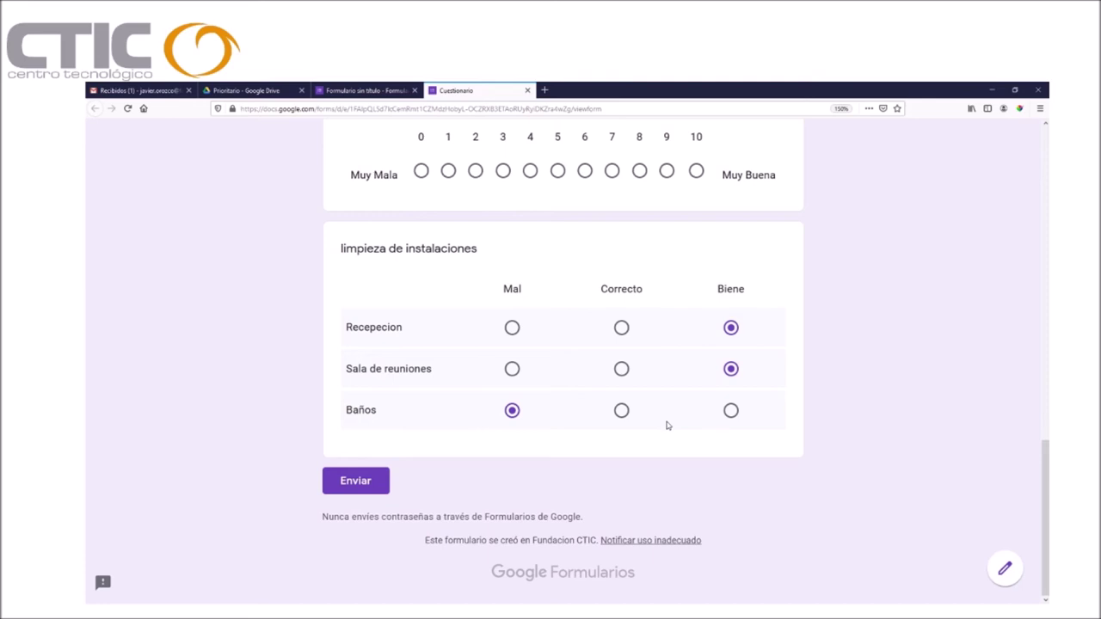
key("ctrl+w")
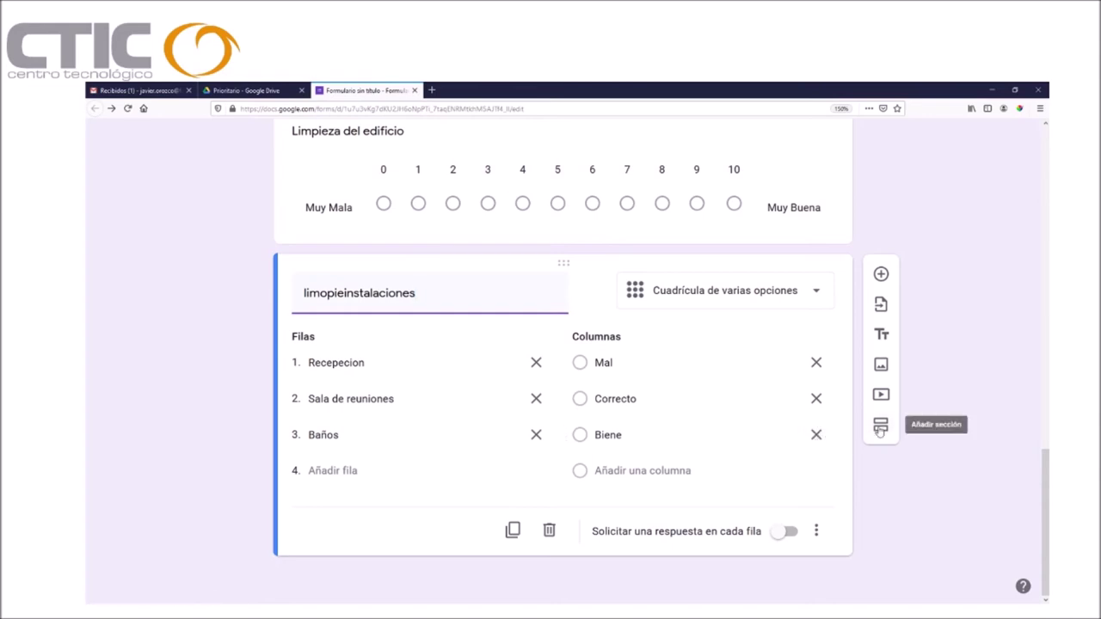
Step: Look through the upload, camera and URL image sources, and insert the "Aplicaciones Gratuitas para Pymes" picture from "Fotos" below the grid question
left_click(880, 368)
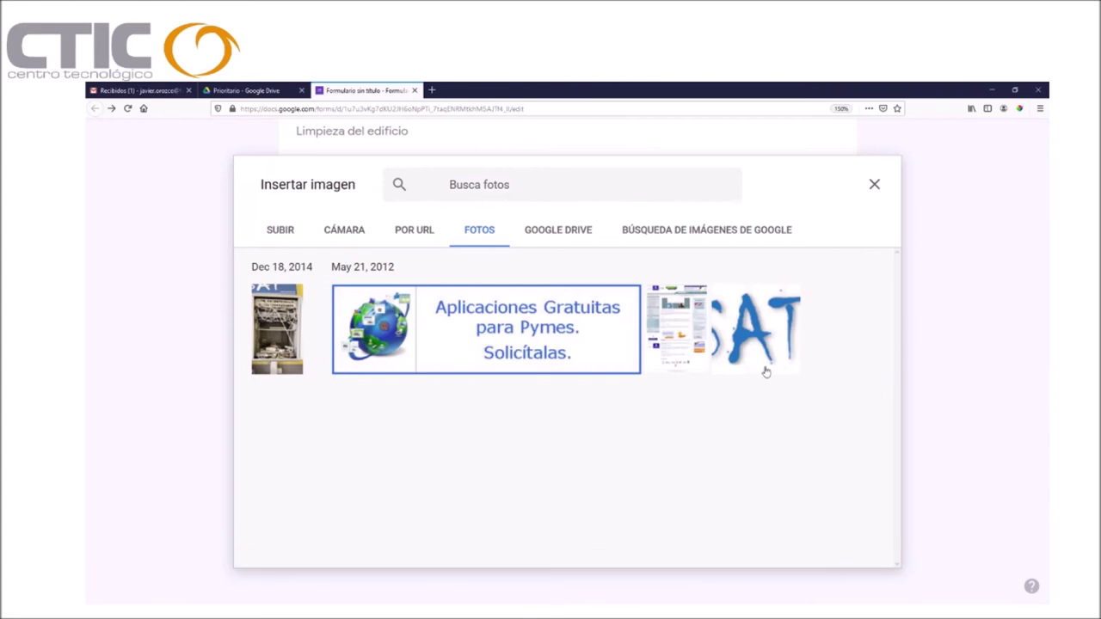
left_click(295, 241)
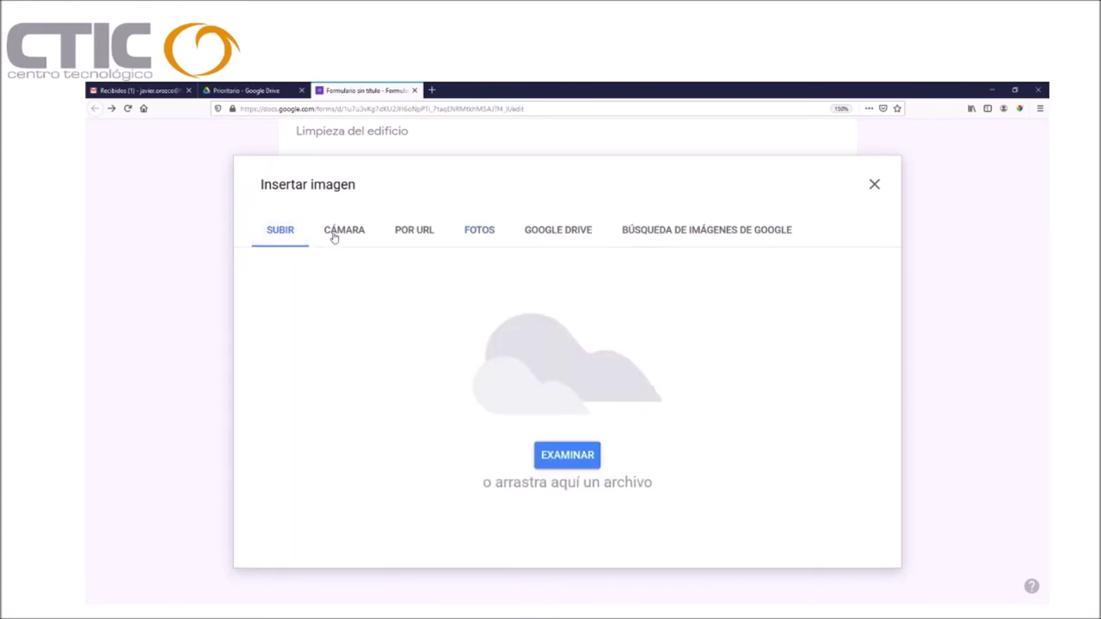
left_click(333, 238)
left_click(420, 231)
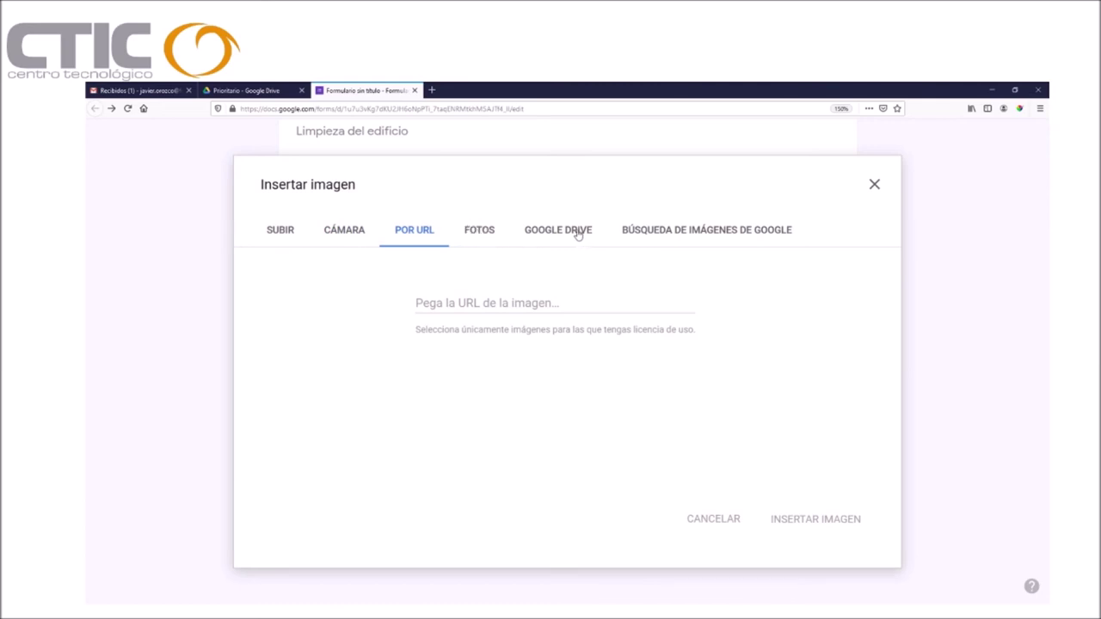
left_click(498, 234)
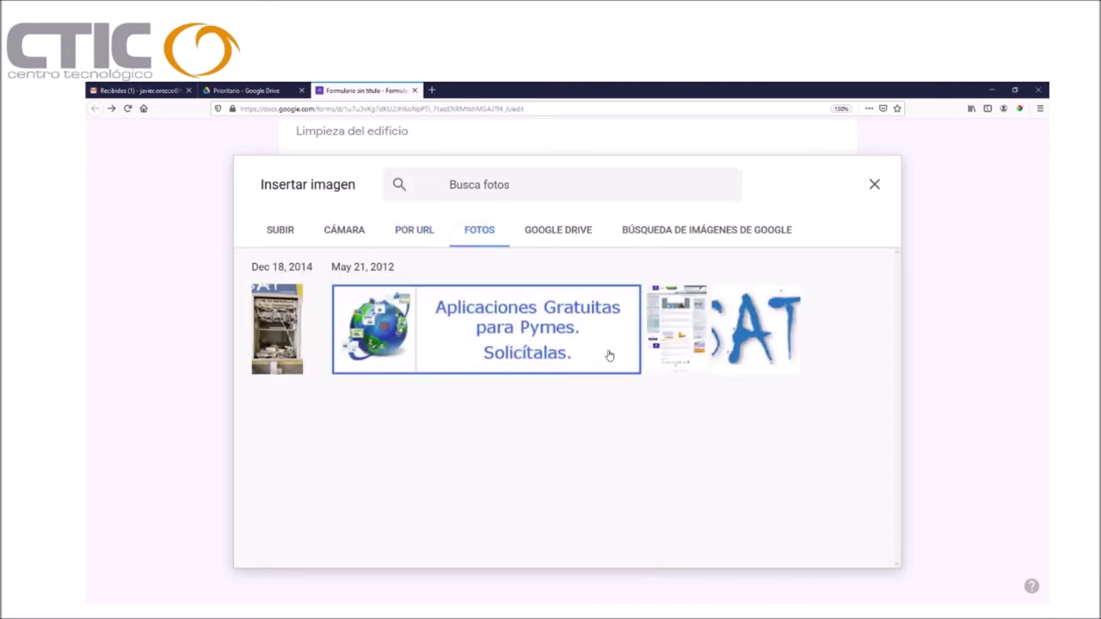
key("Escape")
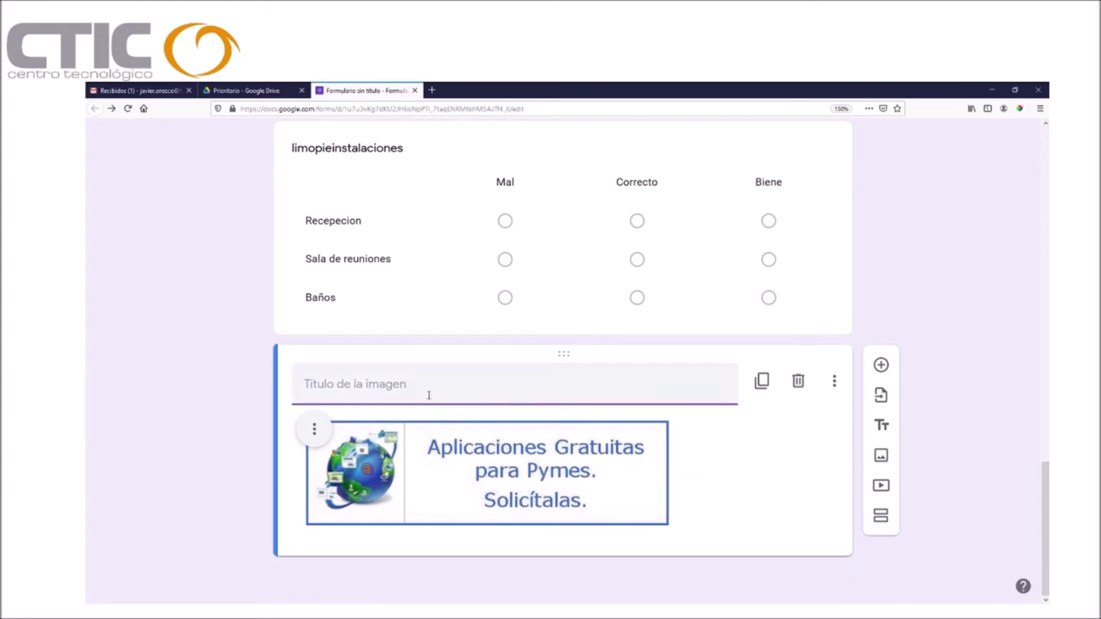
Step: Title the inserted picture "bannner" and centre it in its block
type("ba")
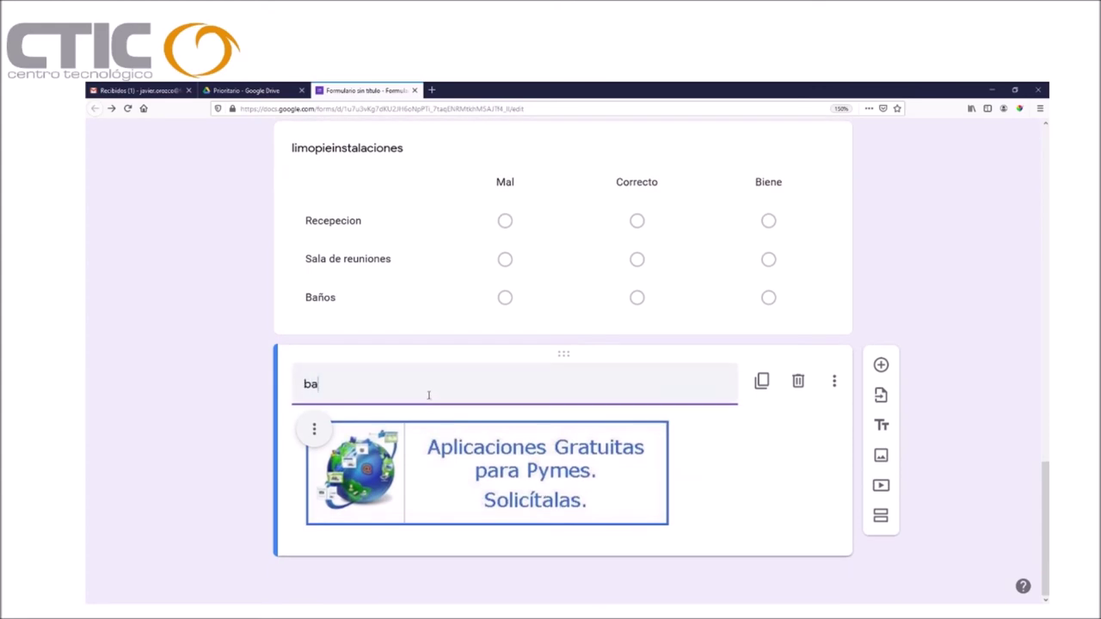
type("nnner")
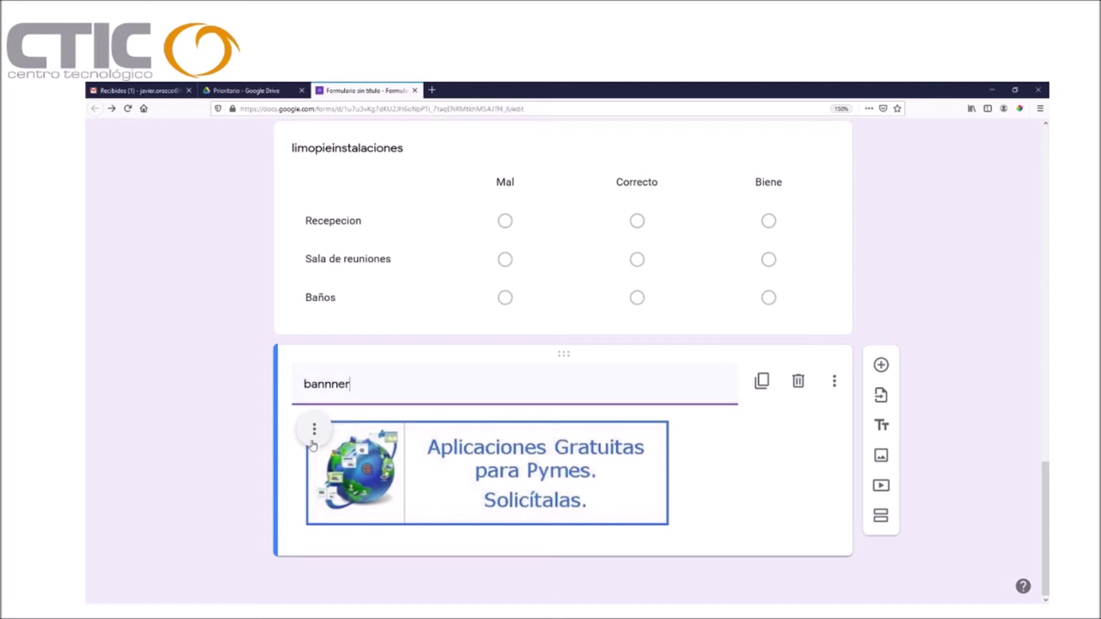
left_click(314, 429)
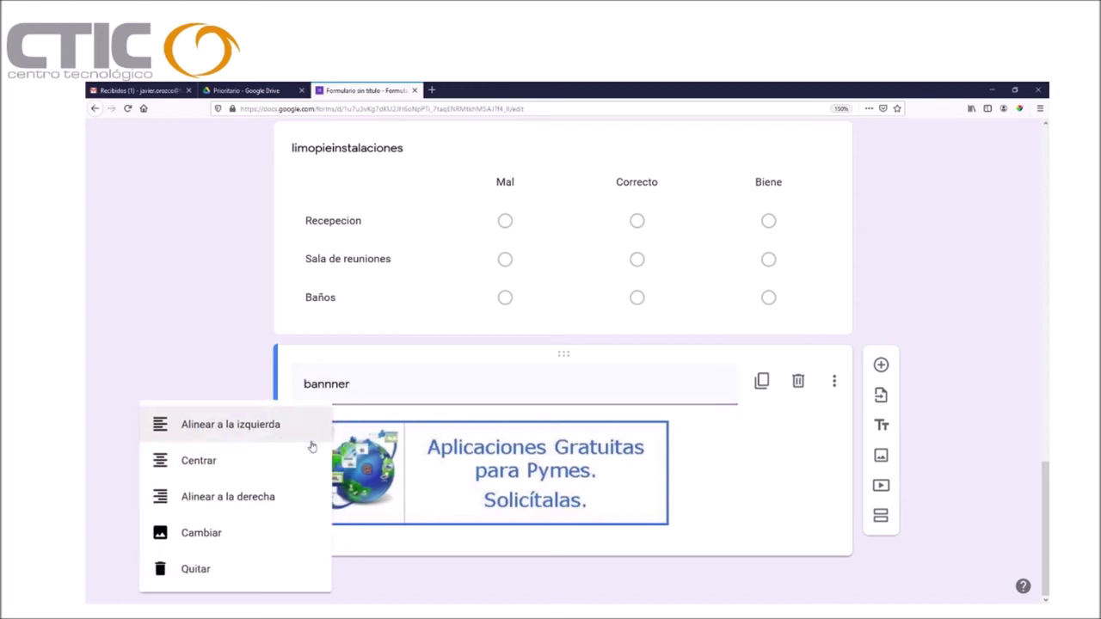
left_click(241, 469)
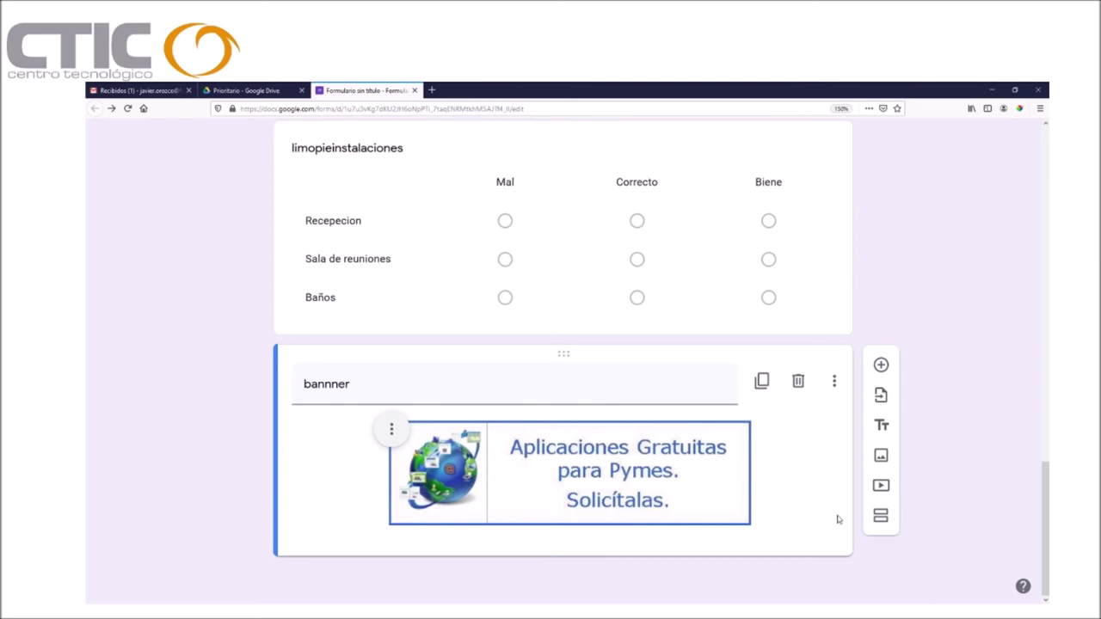
Step: Add a new section directly after the "Limpieza del edificio" scale question
scroll(826, 509, "up", 8)
scroll(713, 381, "up", 3)
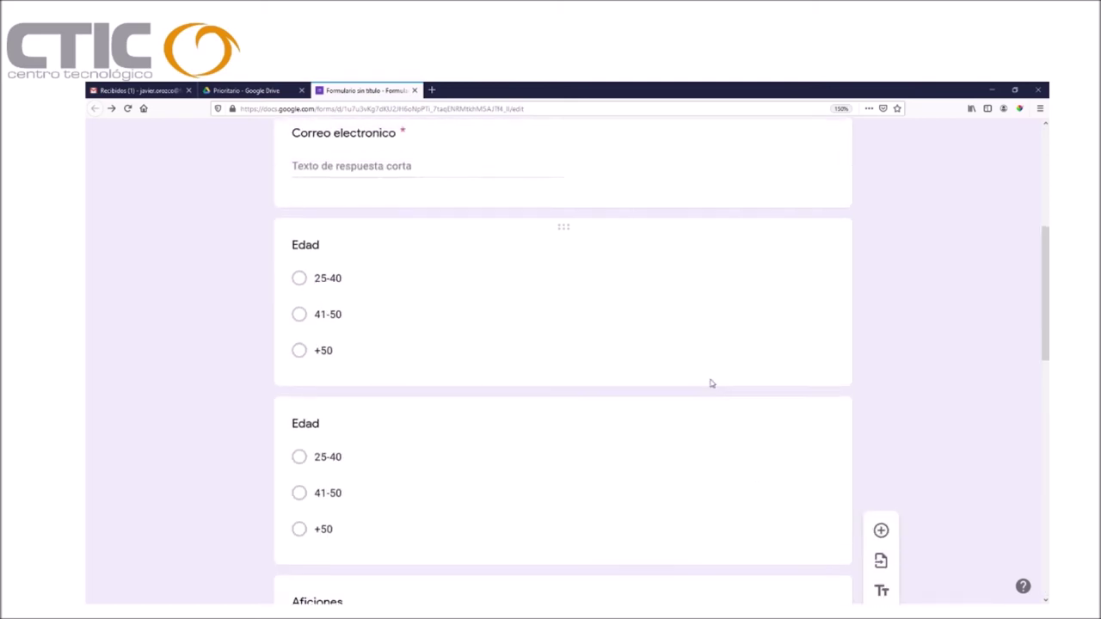
scroll(653, 339, "down", 6)
scroll(559, 344, "down", 2)
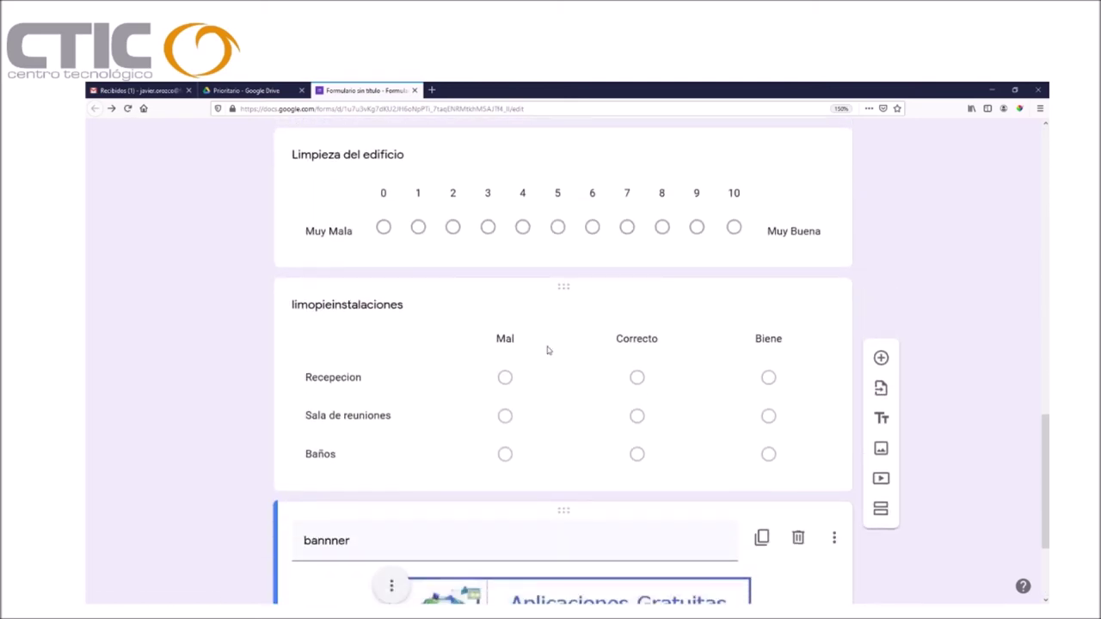
scroll(474, 344, "up", 2)
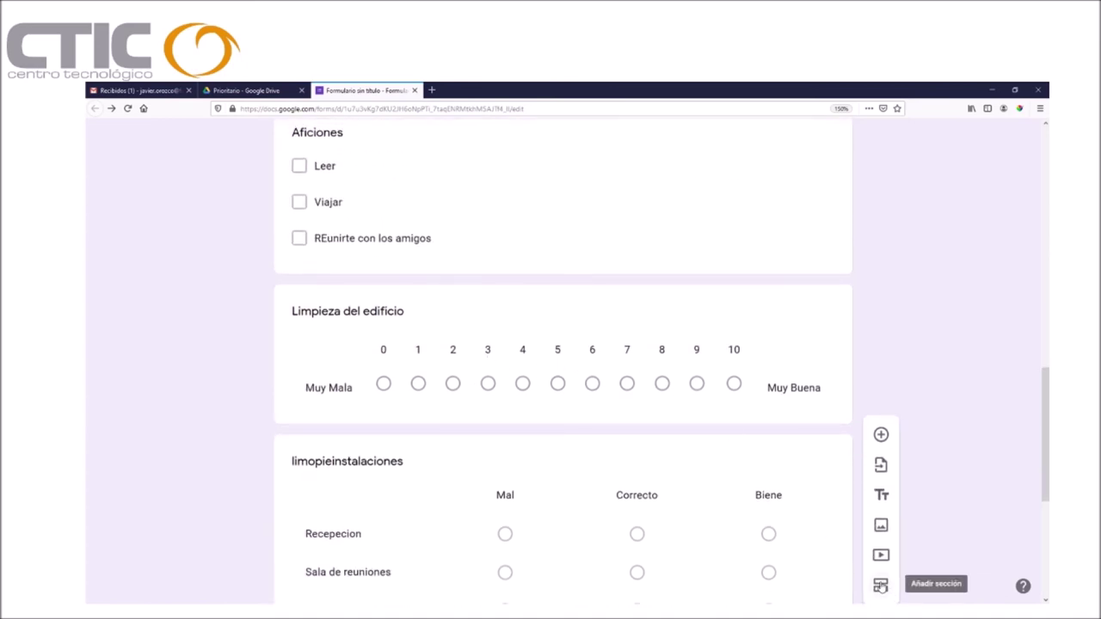
left_click(664, 337)
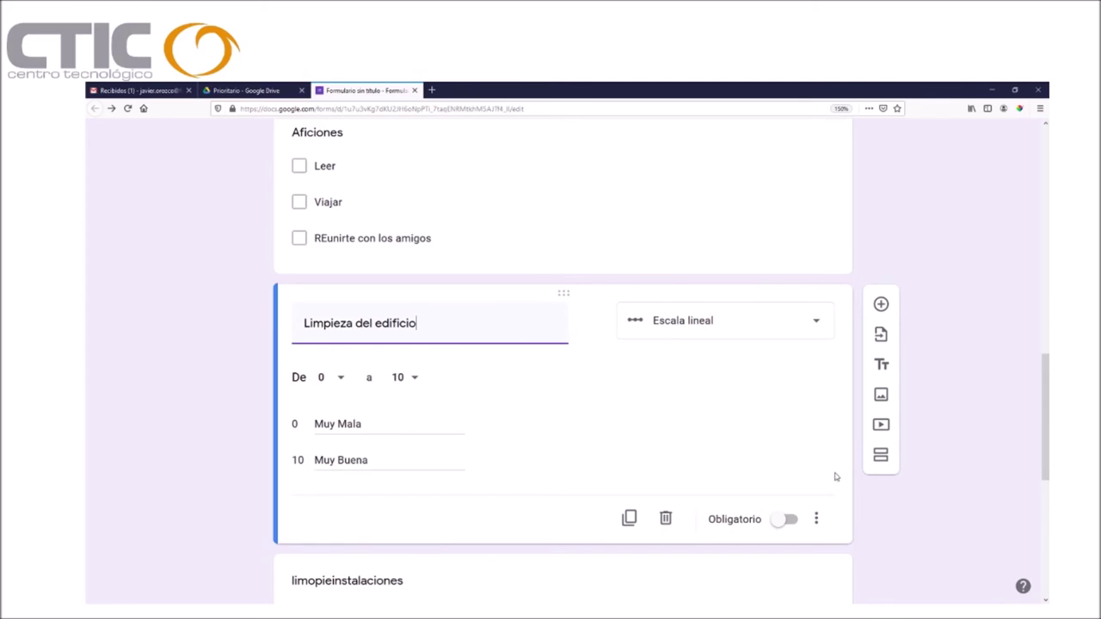
left_click(881, 455)
scroll(630, 399, "down", 2)
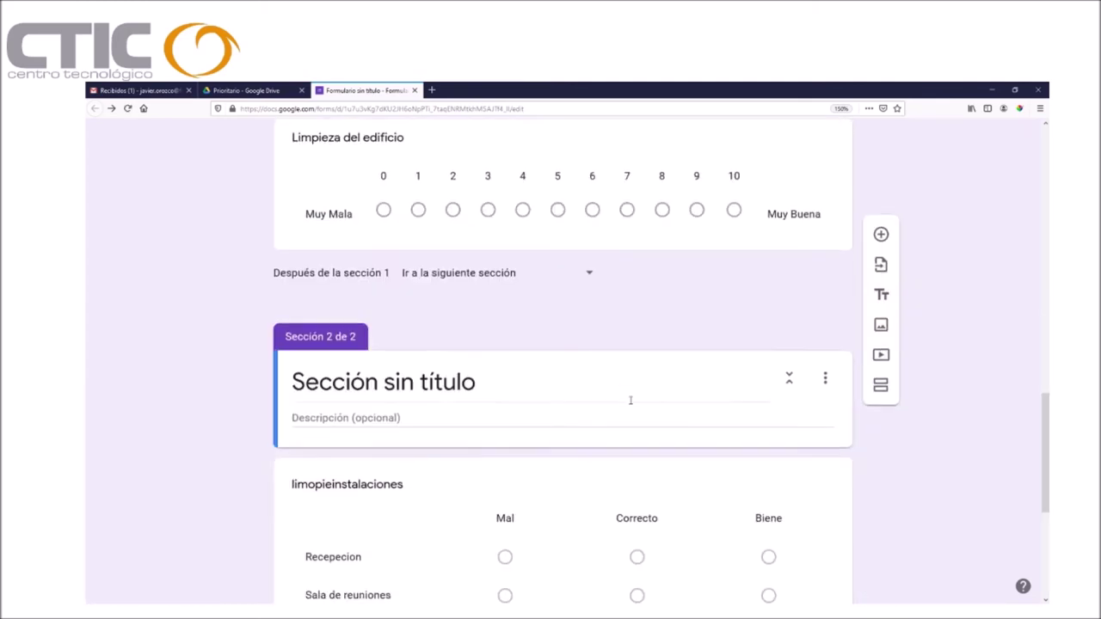
Step: Move the "Limpieza del edificio" question into section 2, just above the facilities grid
left_click_drag(435, 381, 423, 217)
left_click(491, 252)
scroll(491, 252, "down", 2)
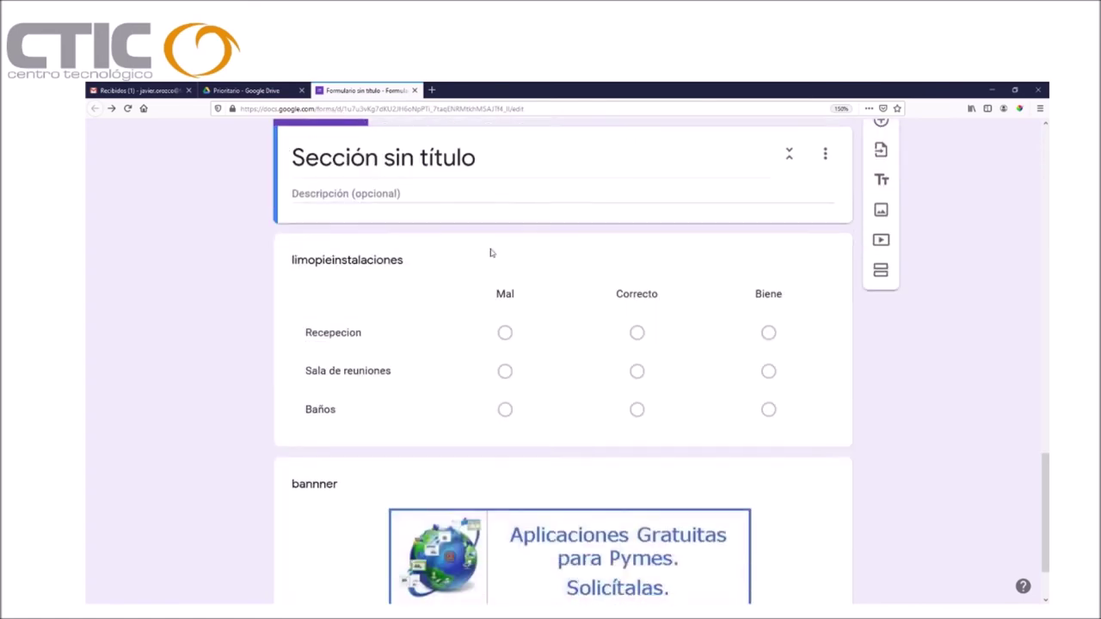
scroll(499, 266, "up", 4)
left_click(511, 260)
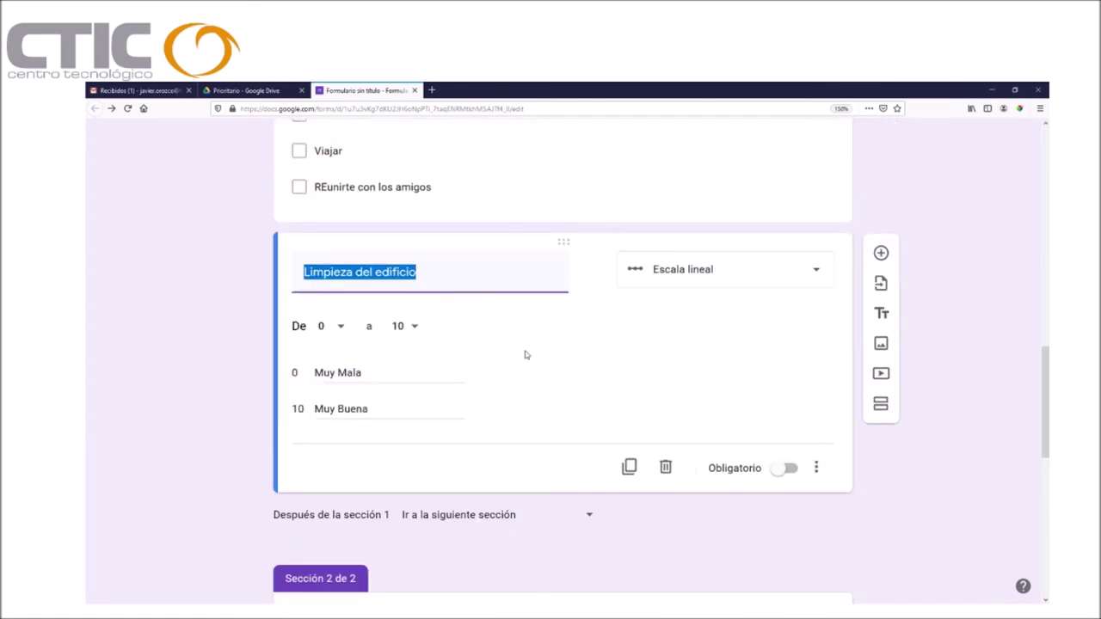
mouse_move(564, 242)
left_mouse_down()
mouse_move(574, 528)
mouse_move(562, 524)
mouse_move(545, 233)
left_mouse_up()
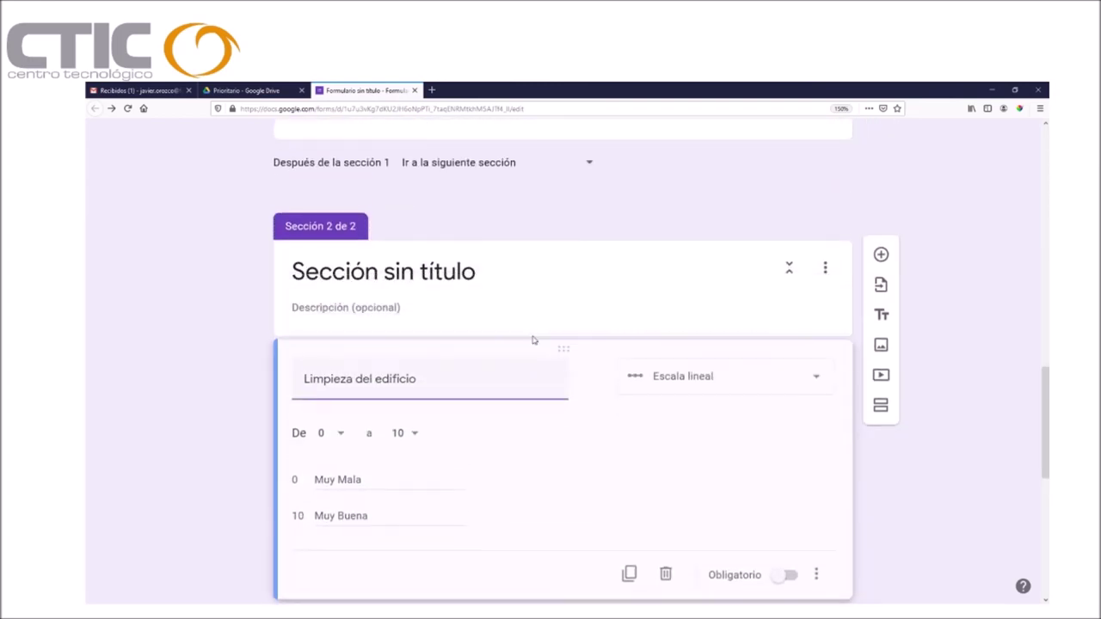
Step: Title section 2 "Limpieza"
scroll(516, 327, "up", 1)
left_click(469, 344)
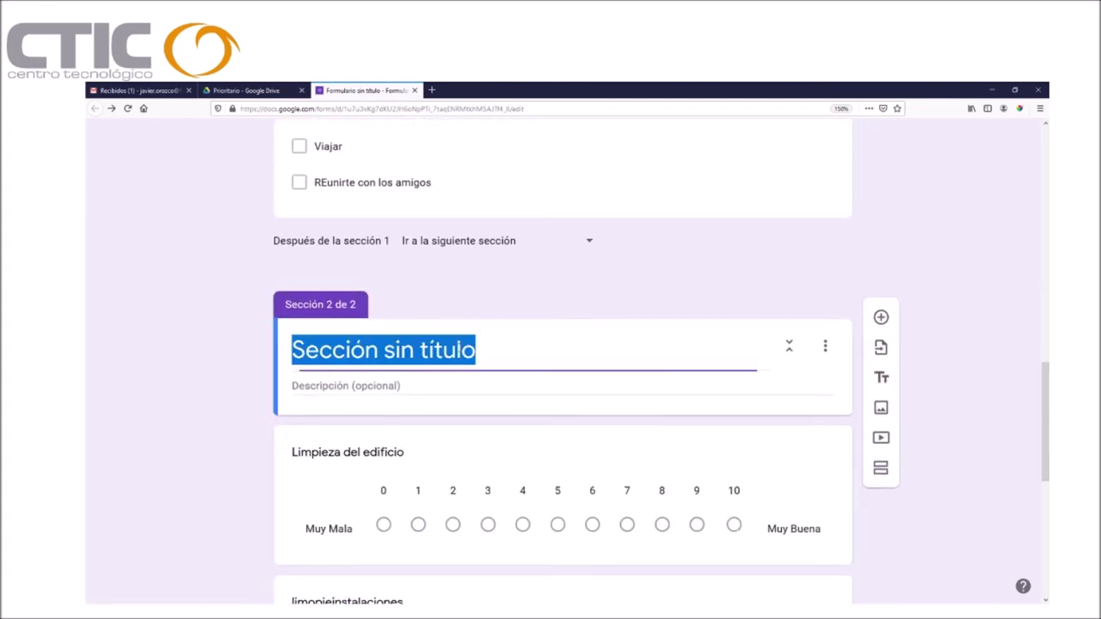
type("Limpieza")
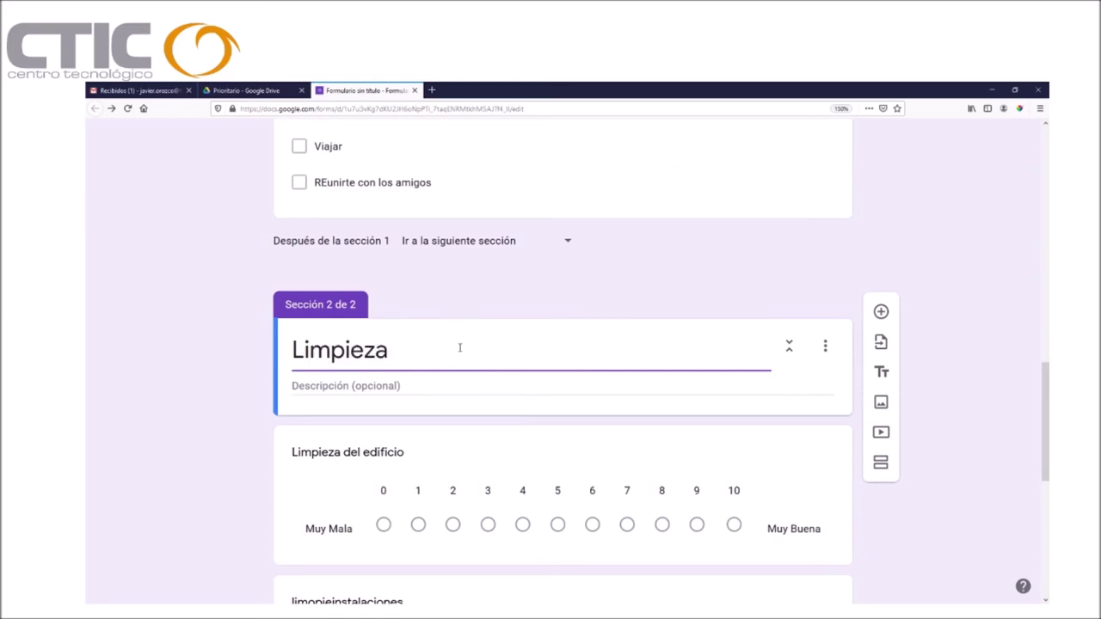
Step: Make the "Nombre y Apellidos" and "Correo electronico" questions optional
scroll(579, 378, "up", 10)
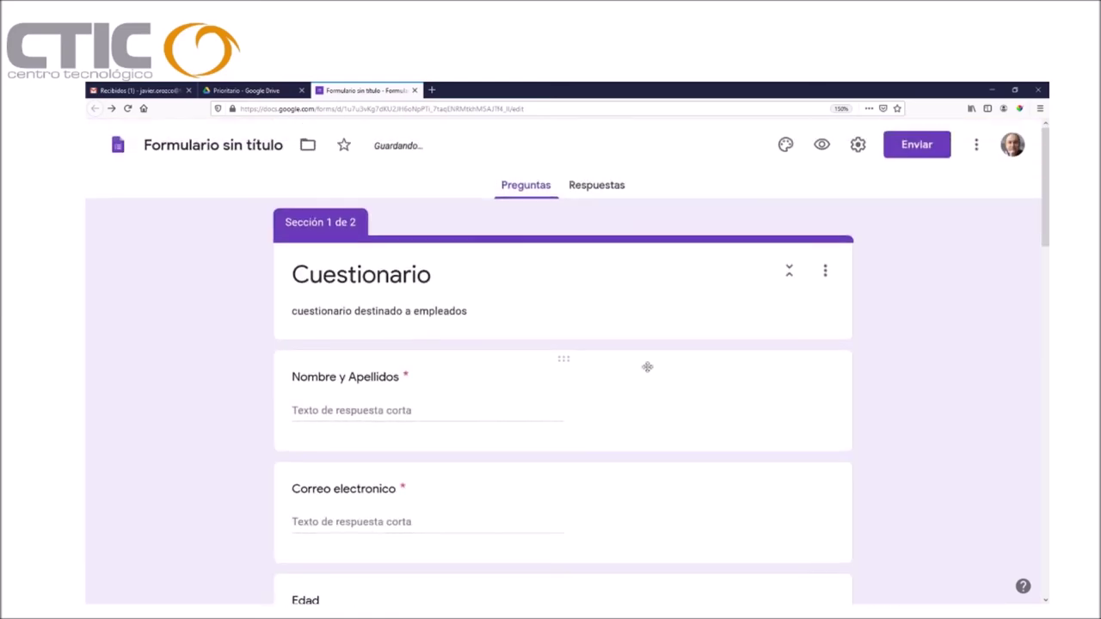
left_click(676, 364)
left_click(785, 506)
scroll(729, 469, "down", 3)
left_click(741, 391)
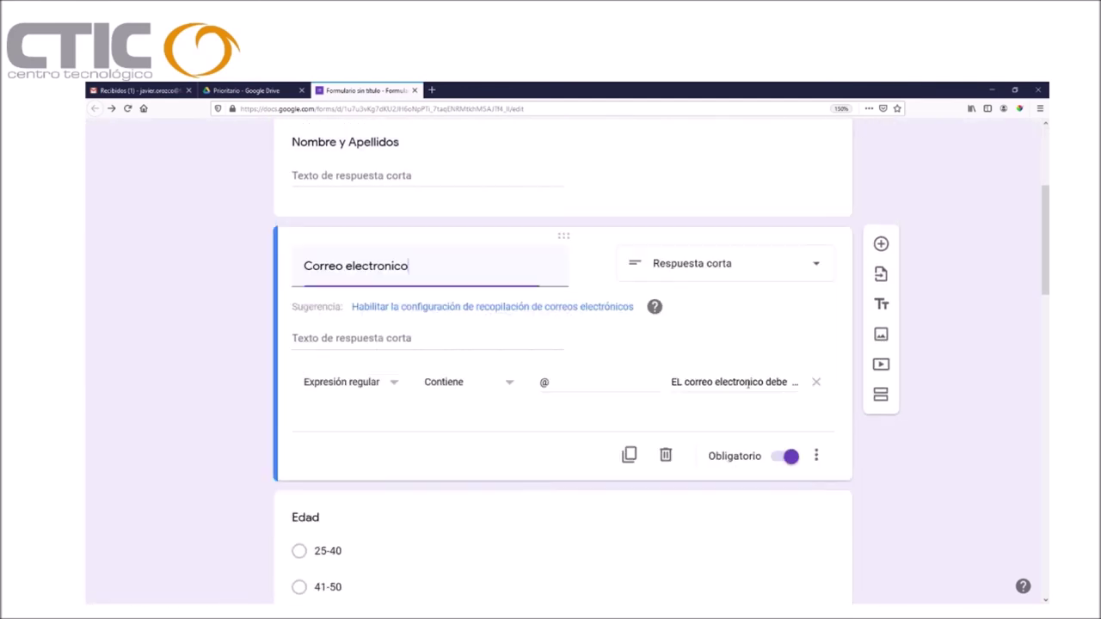
left_click(786, 456)
scroll(696, 393, "down", 1)
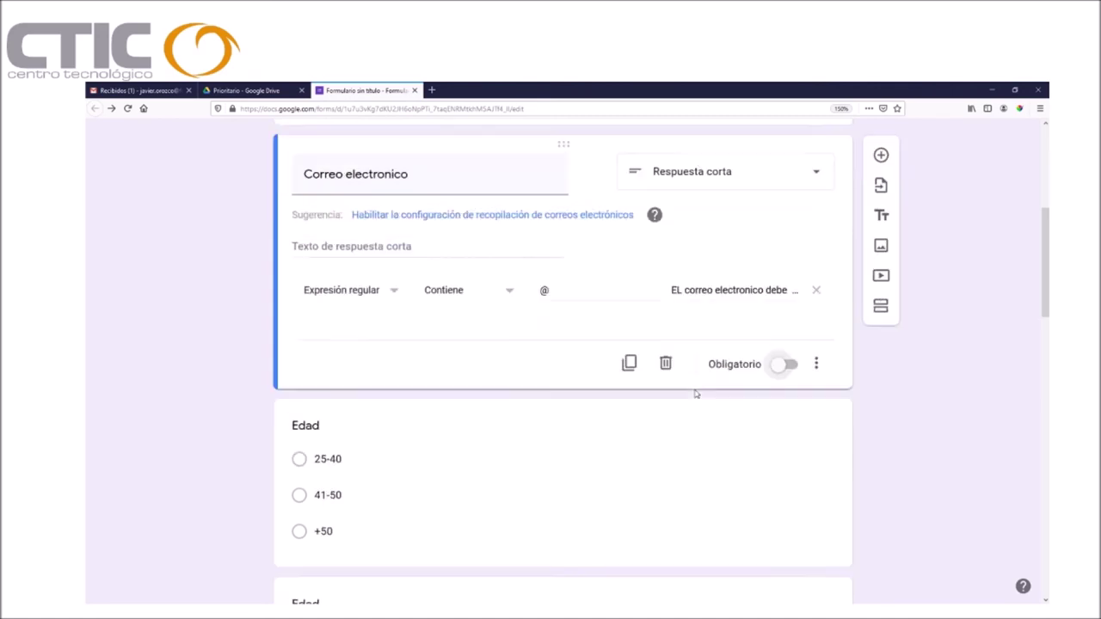
Step: Preview the form, look through the first section's questions and continue to the second section
scroll(692, 389, "down", 15)
scroll(713, 367, "up", 2)
scroll(713, 367, "up", 18)
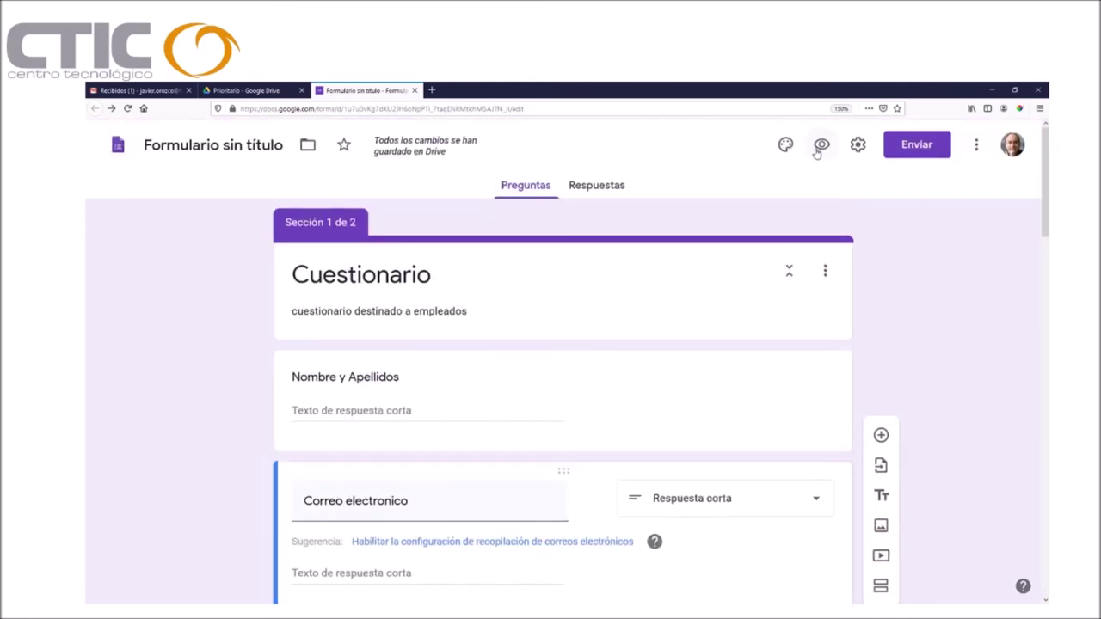
left_click(821, 146)
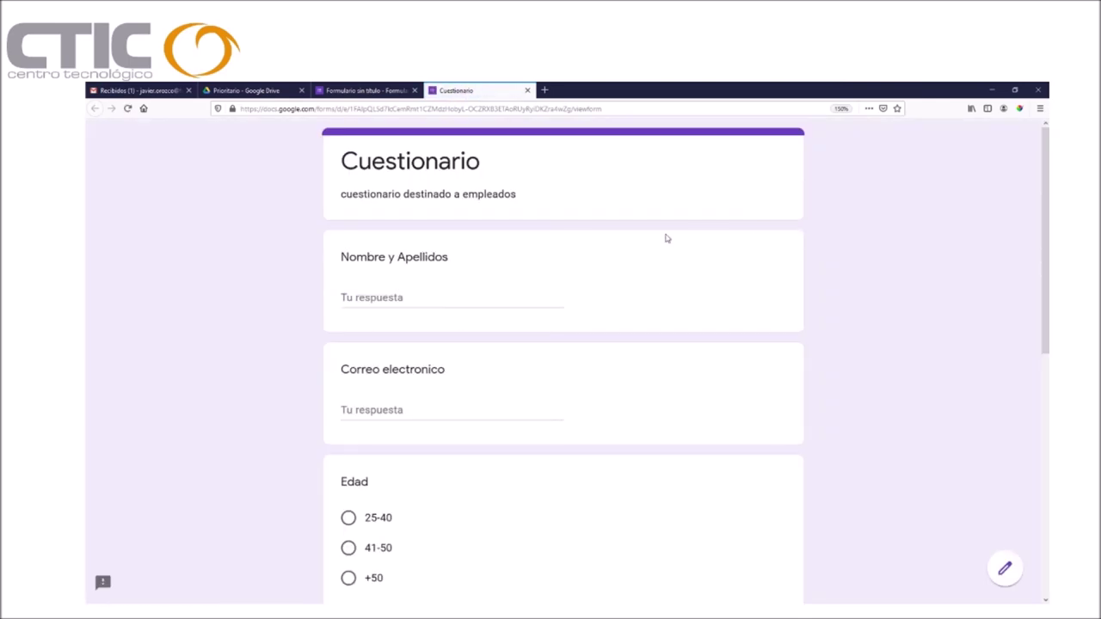
scroll(665, 238, "down", 1)
scroll(665, 238, "up", 1)
scroll(664, 238, "down", 8)
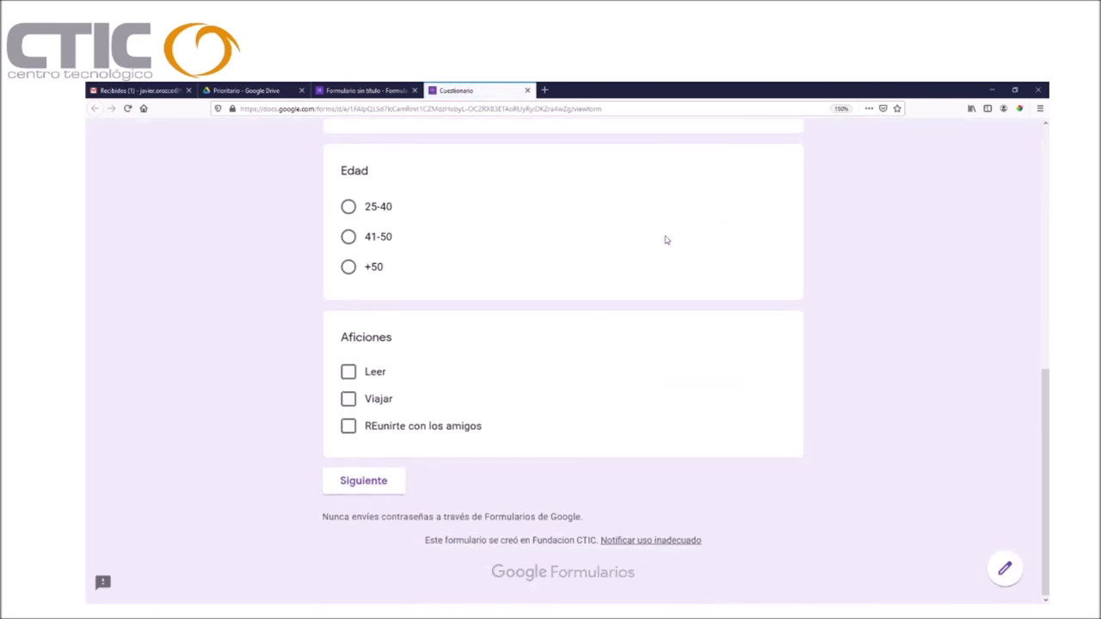
left_click(394, 485)
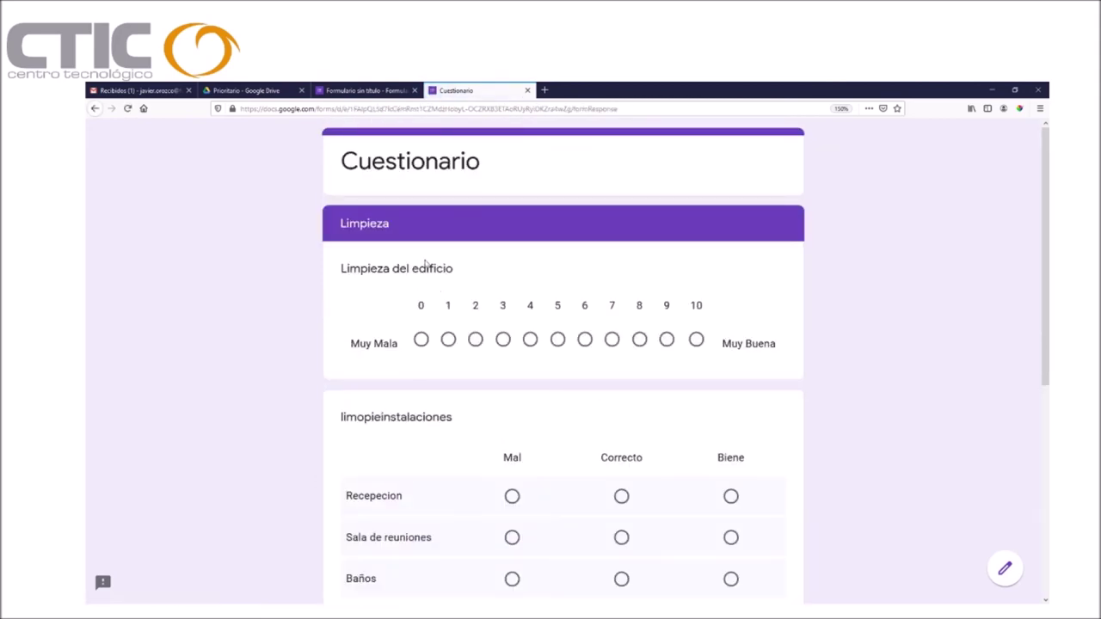
Step: Review the "Limpieza" section's scale, grid and banner in the preview, and close the preview
scroll(516, 308, "down", 4)
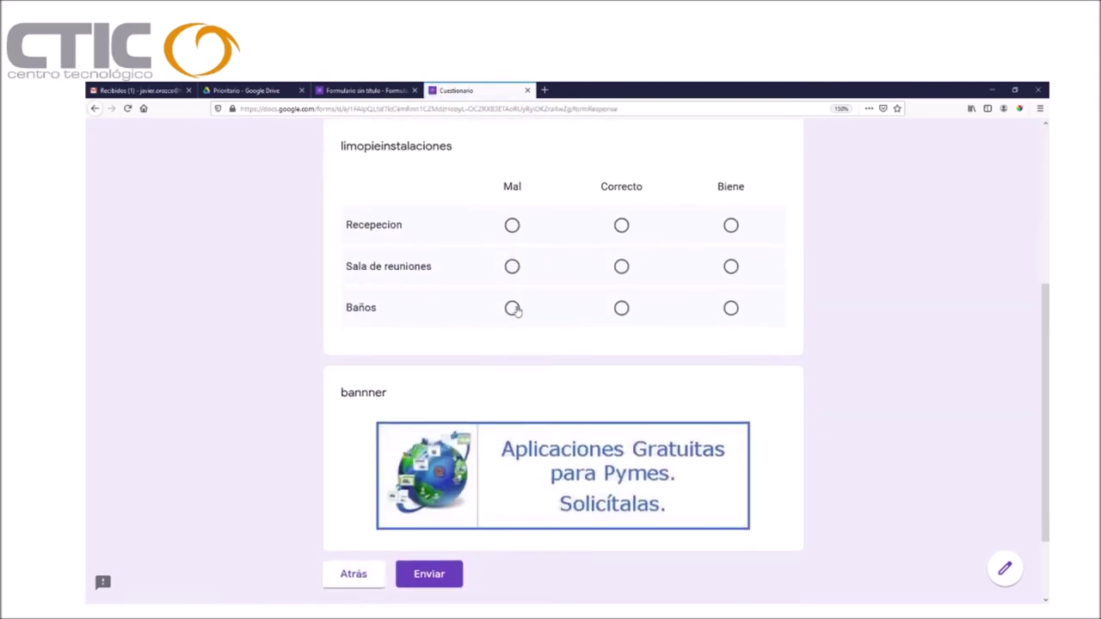
scroll(516, 306, "up", 3)
scroll(514, 296, "up", 2)
scroll(509, 293, "down", 4)
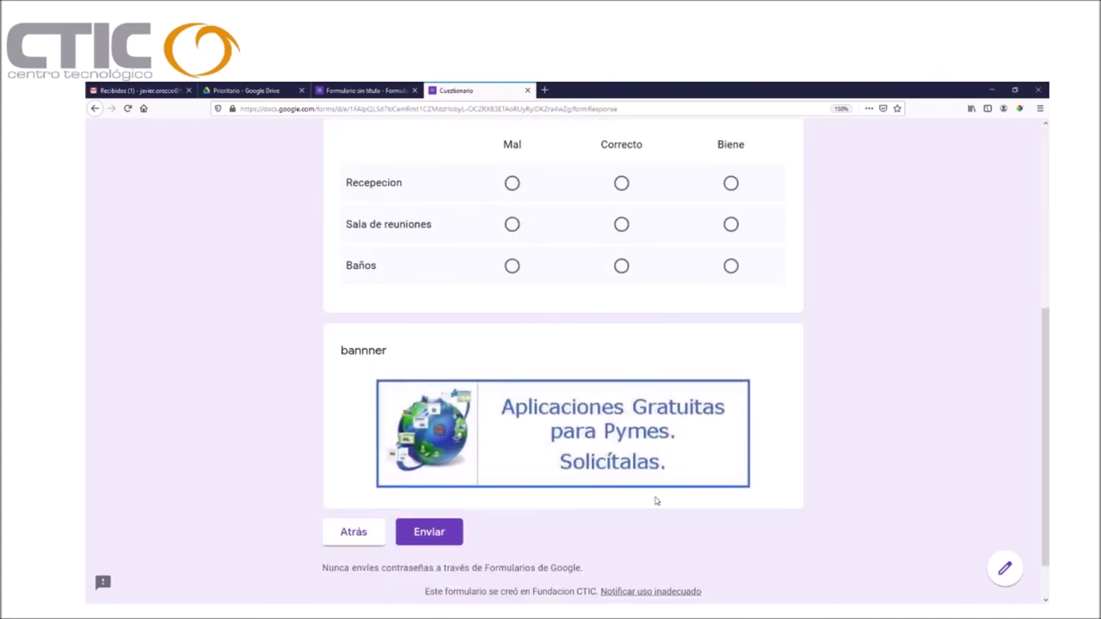
scroll(655, 500, "up", 4)
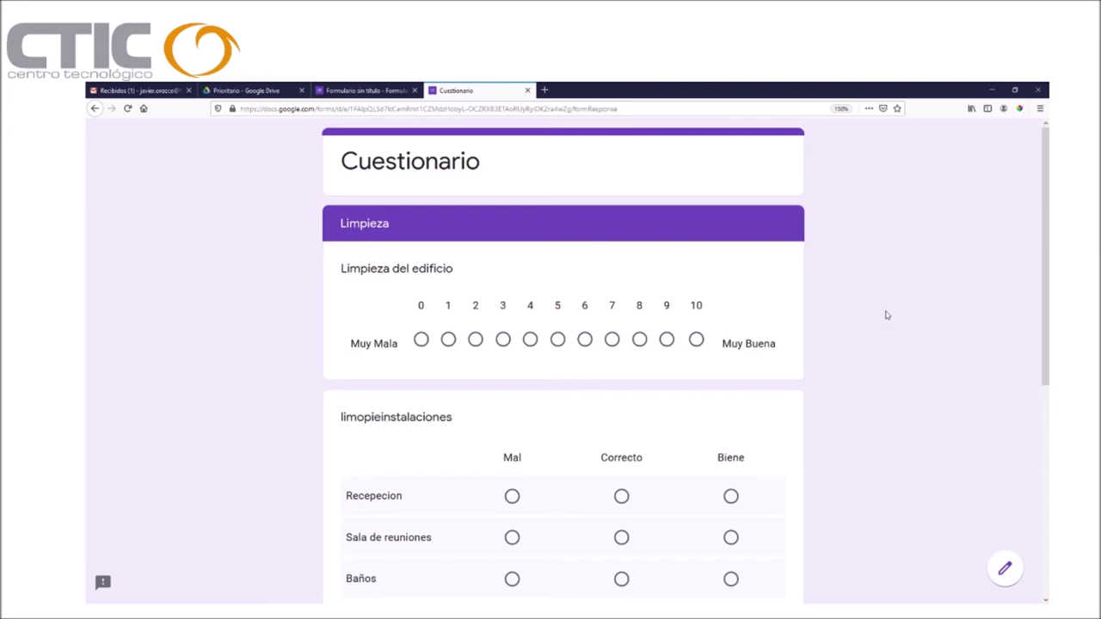
key("ctrl+w")
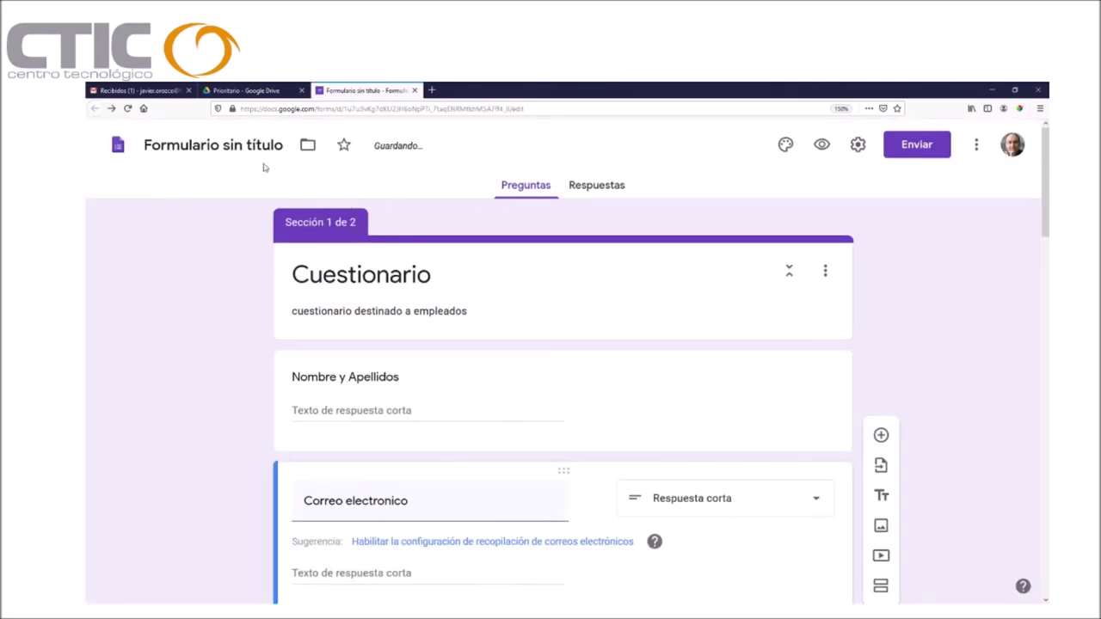
Step: Name the form file "Cuestionario" and browse the destination folders in "Mi unidad" without moving it
left_click(240, 144)
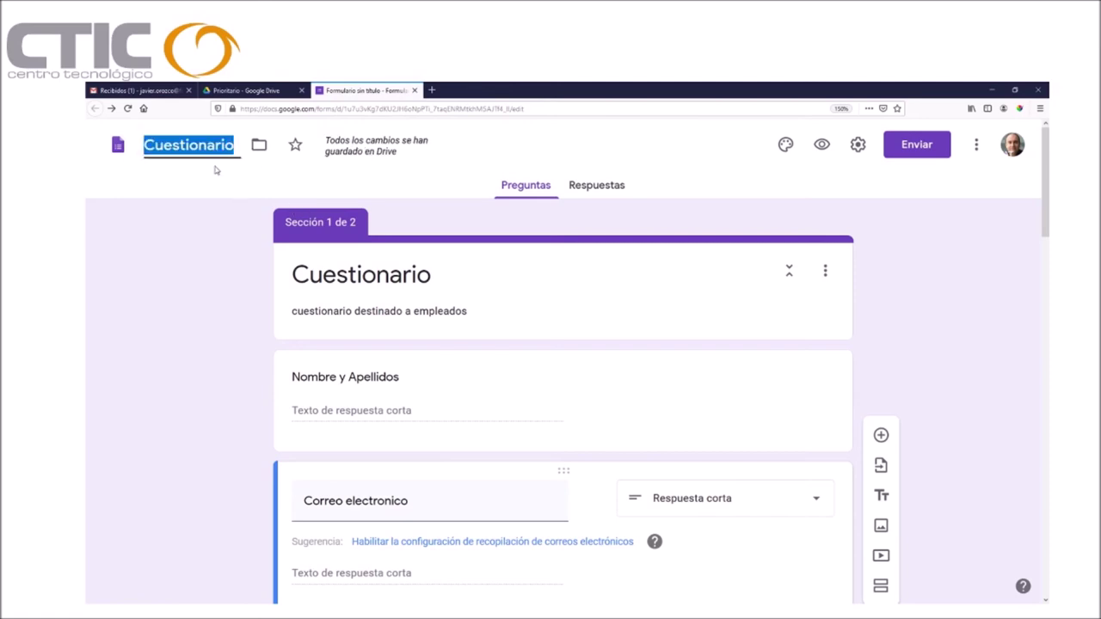
left_click(267, 150)
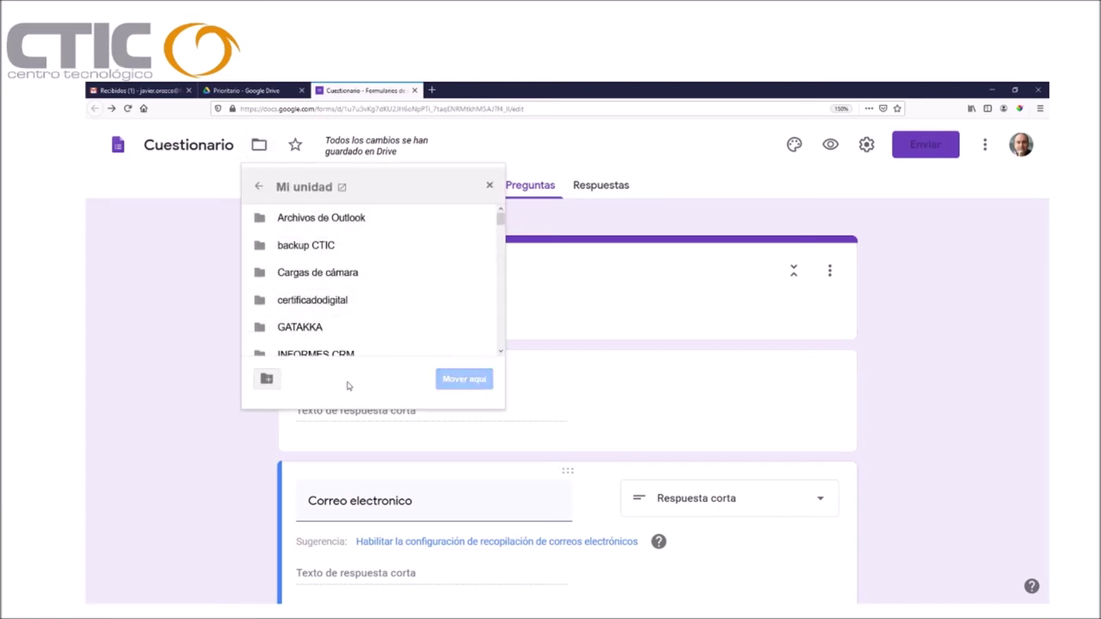
scroll(387, 284, "down", 5)
scroll(387, 284, "up", 5)
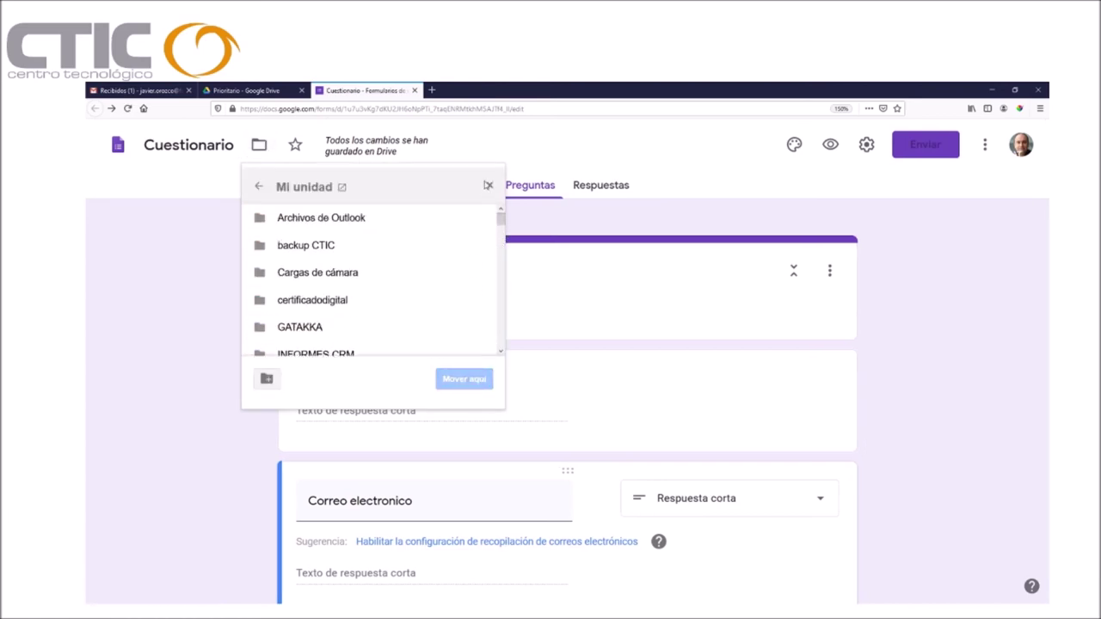
left_click(570, 221)
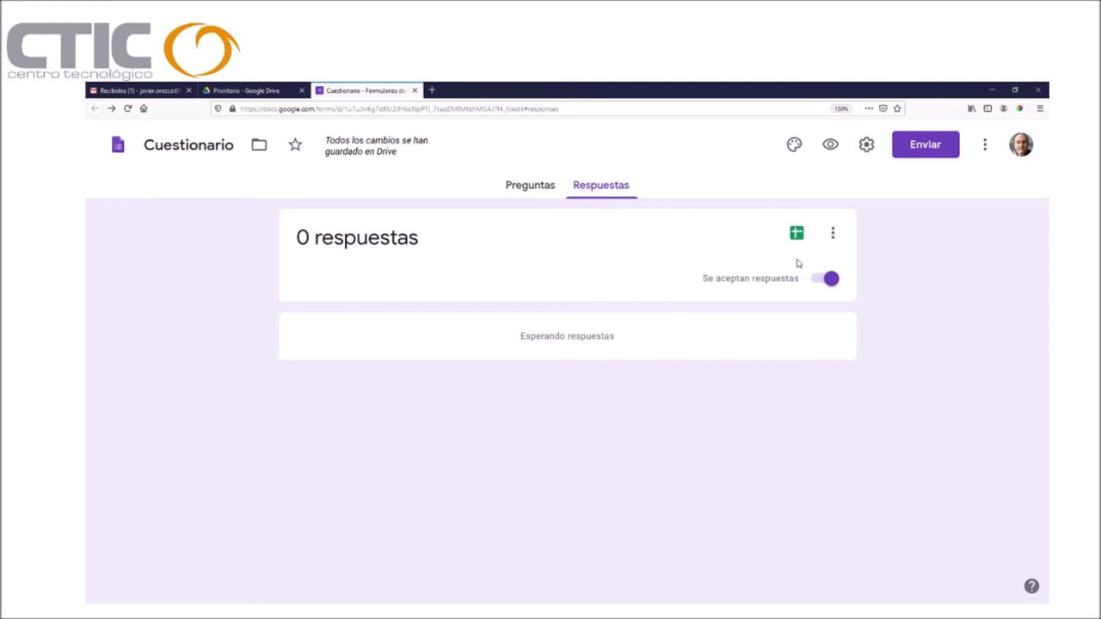
Step: In the form's responses, stop accepting answers and turn acceptance back on
left_click(831, 280)
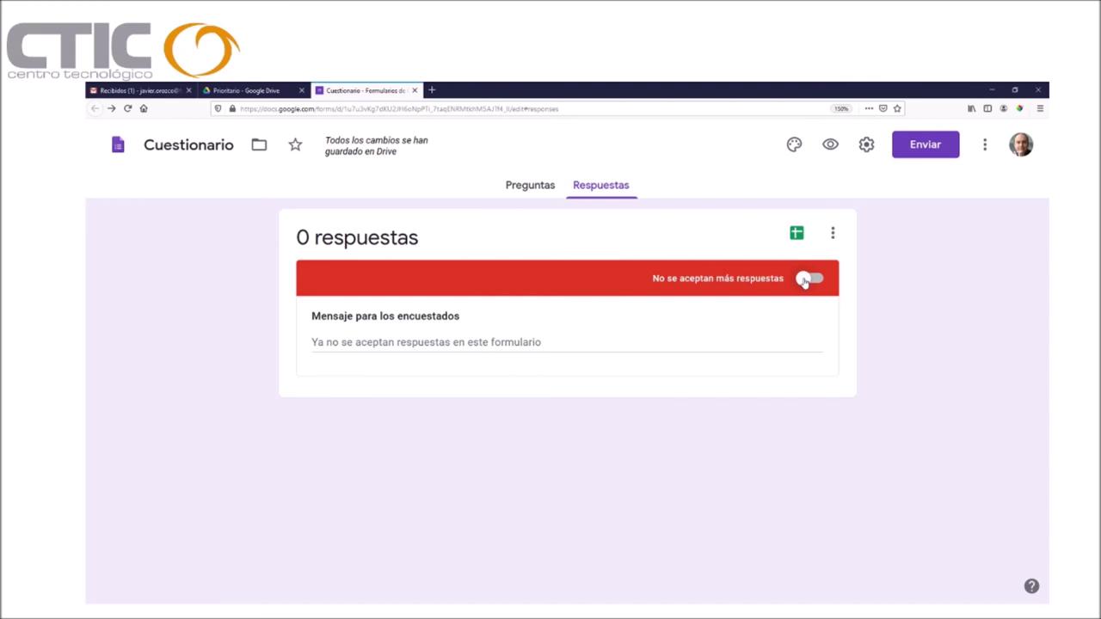
double_click(806, 282)
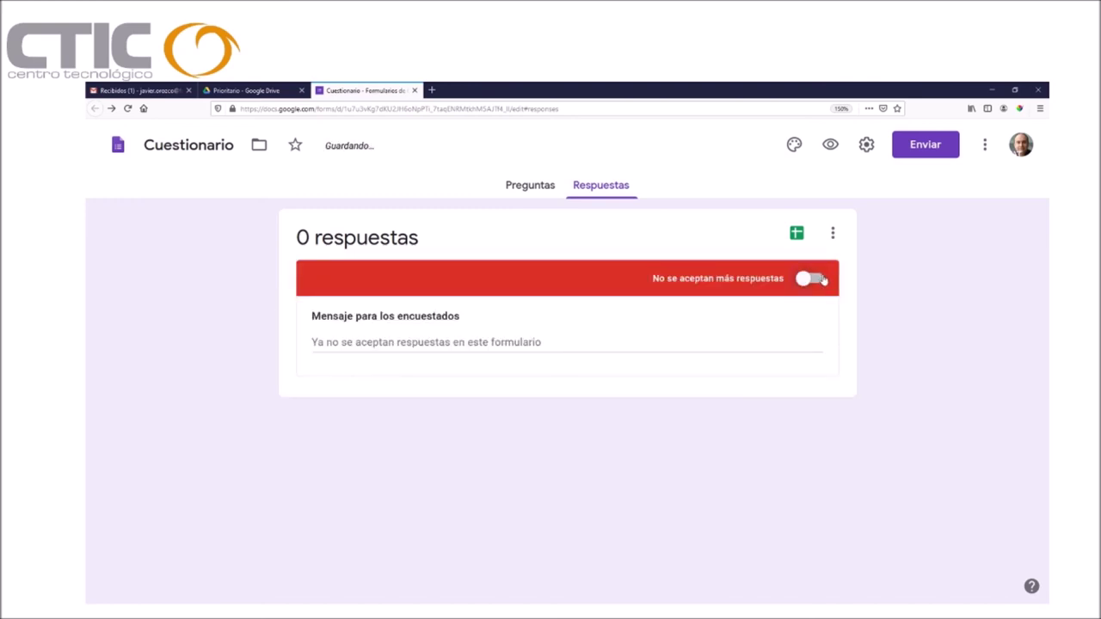
left_click(824, 279)
Step: Create the linked spreadsheet "Cuestionario (respuestas)" for the responses, open it to check its columns, and close it
left_click(796, 240)
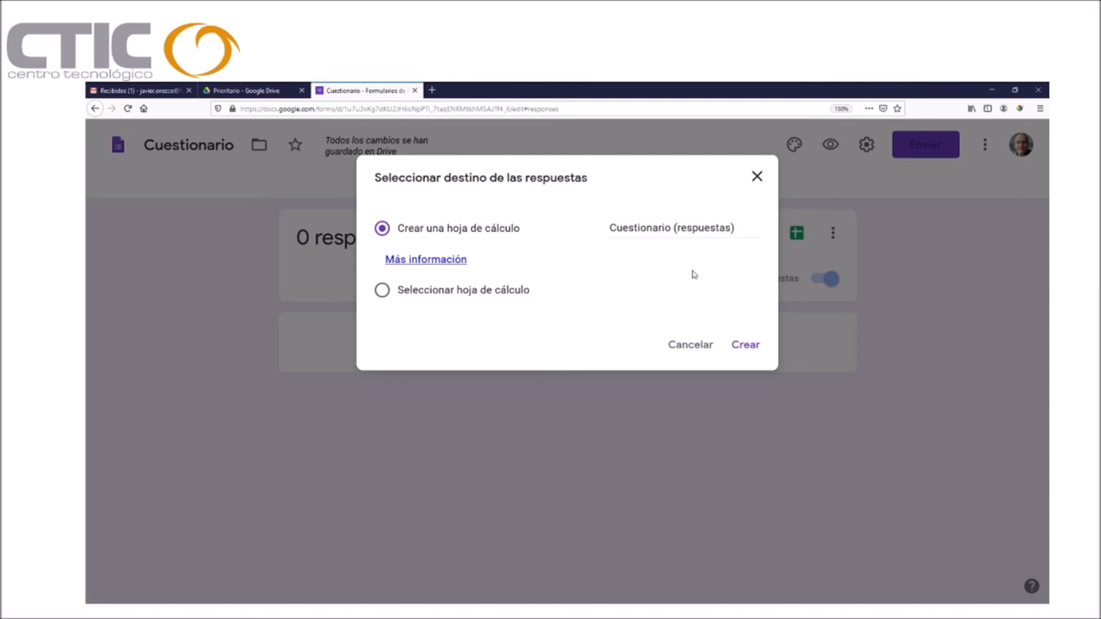
left_click(760, 349)
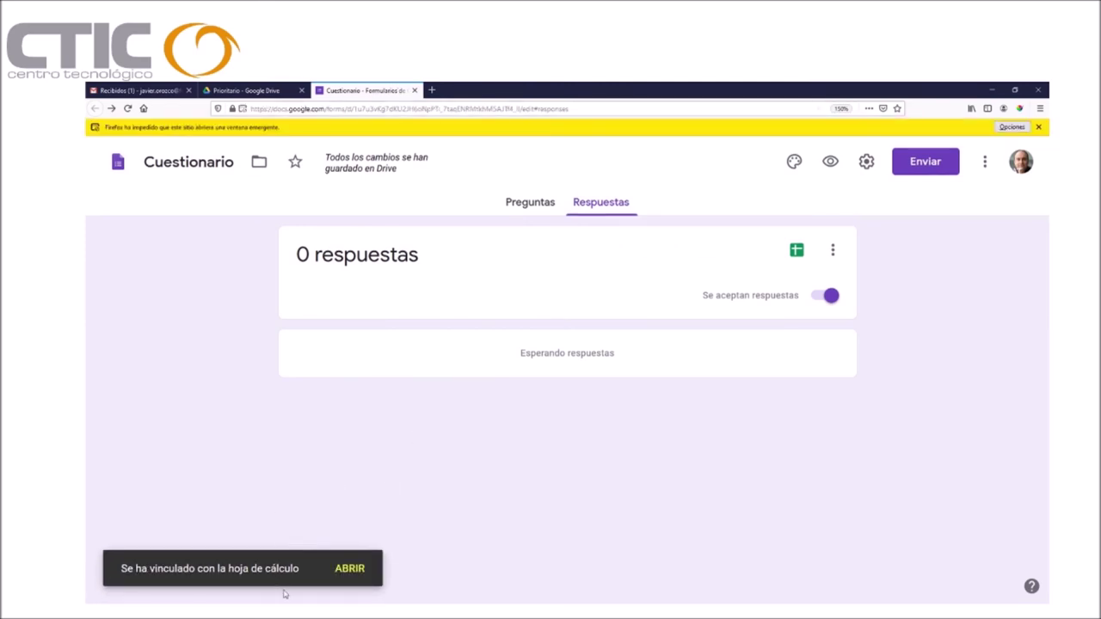
left_click(347, 571)
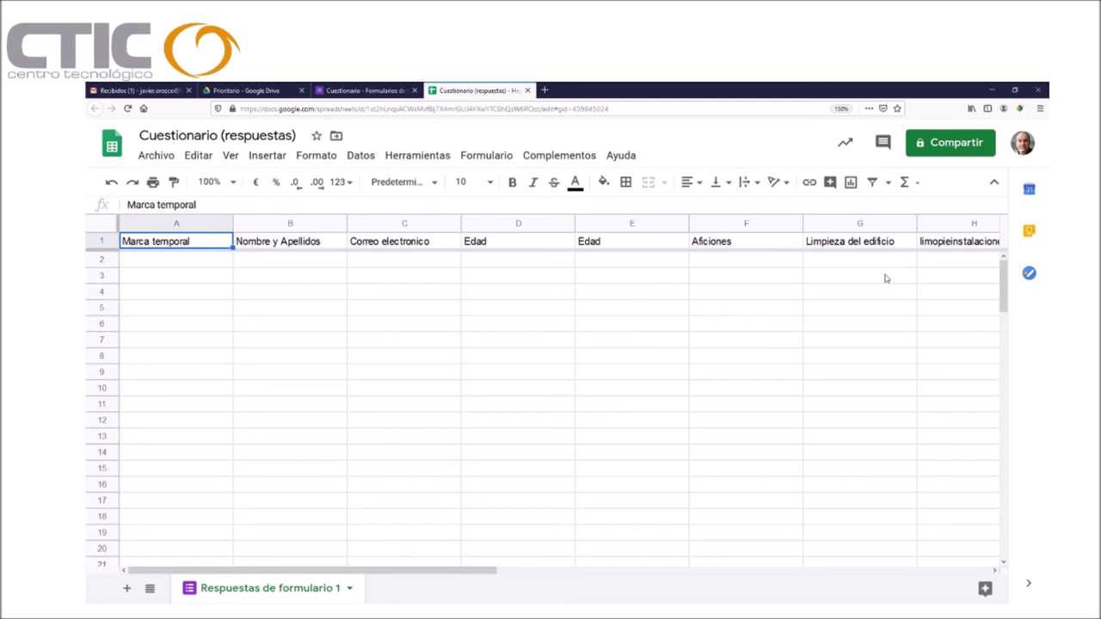
key("ctrl+w")
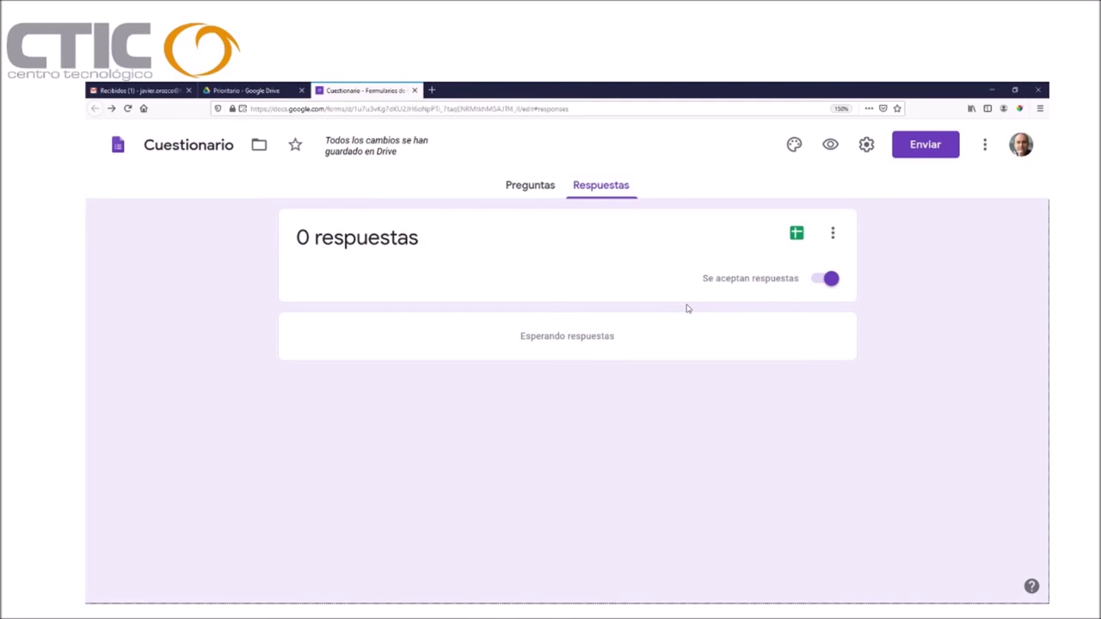
Step: Return to the form's questions and insert the blue light-fibre image from the "Trabajo y escuela" themes as the header
left_click(545, 195)
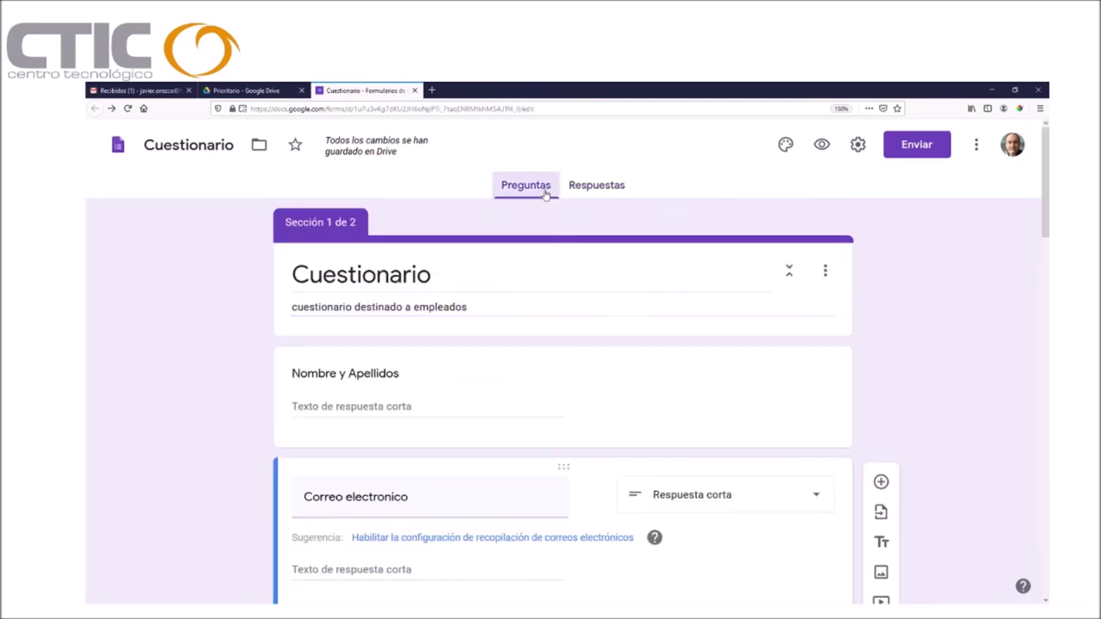
left_click(786, 146)
left_click(885, 294)
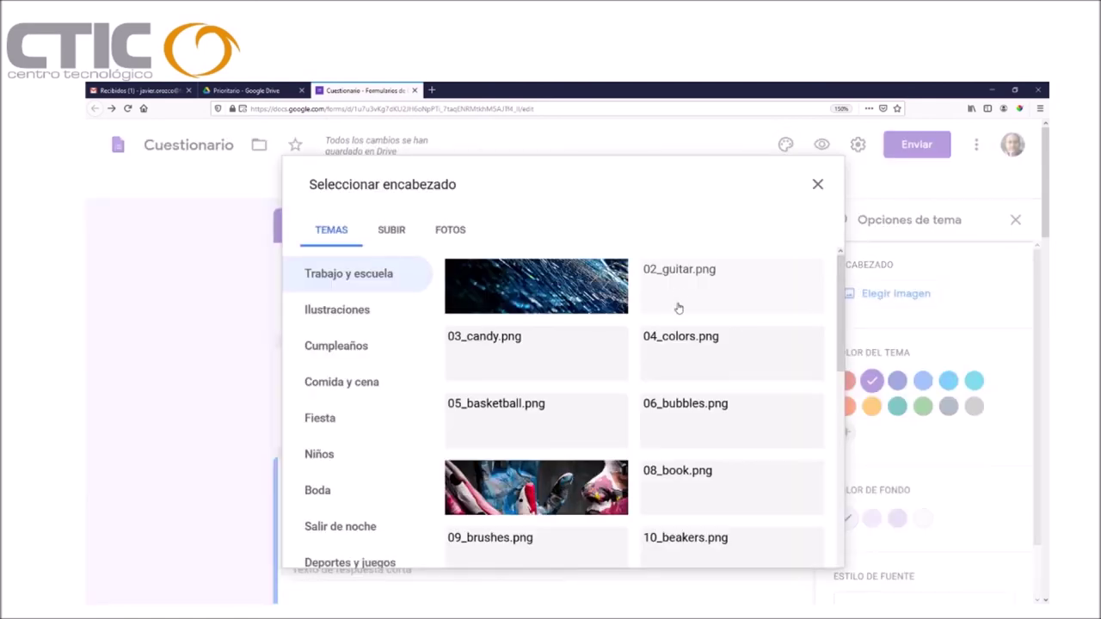
left_click(561, 307)
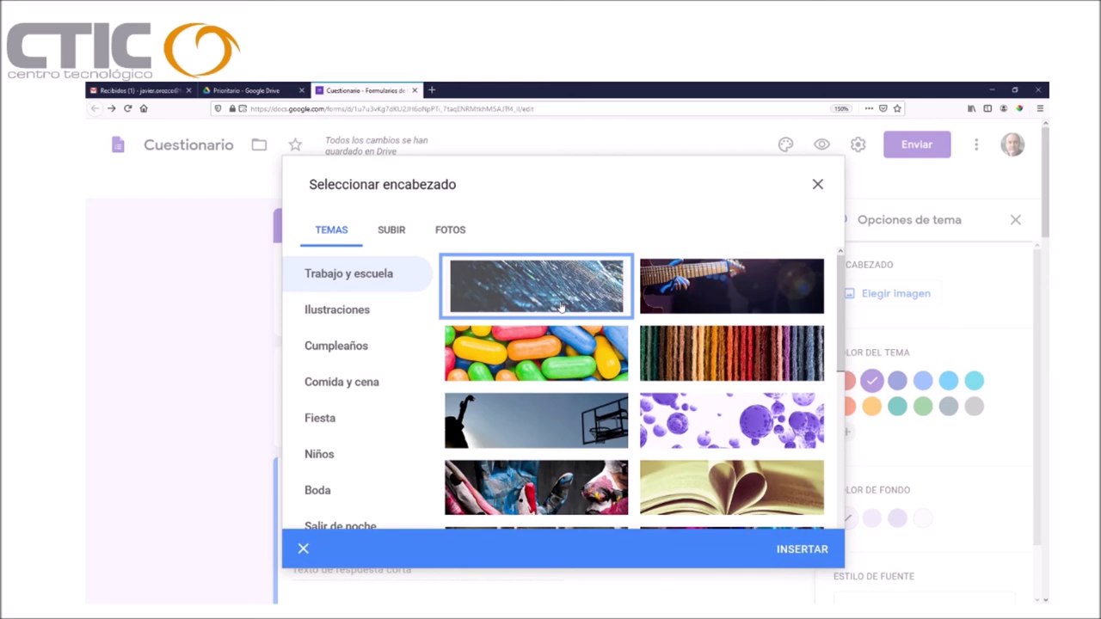
left_click(792, 549)
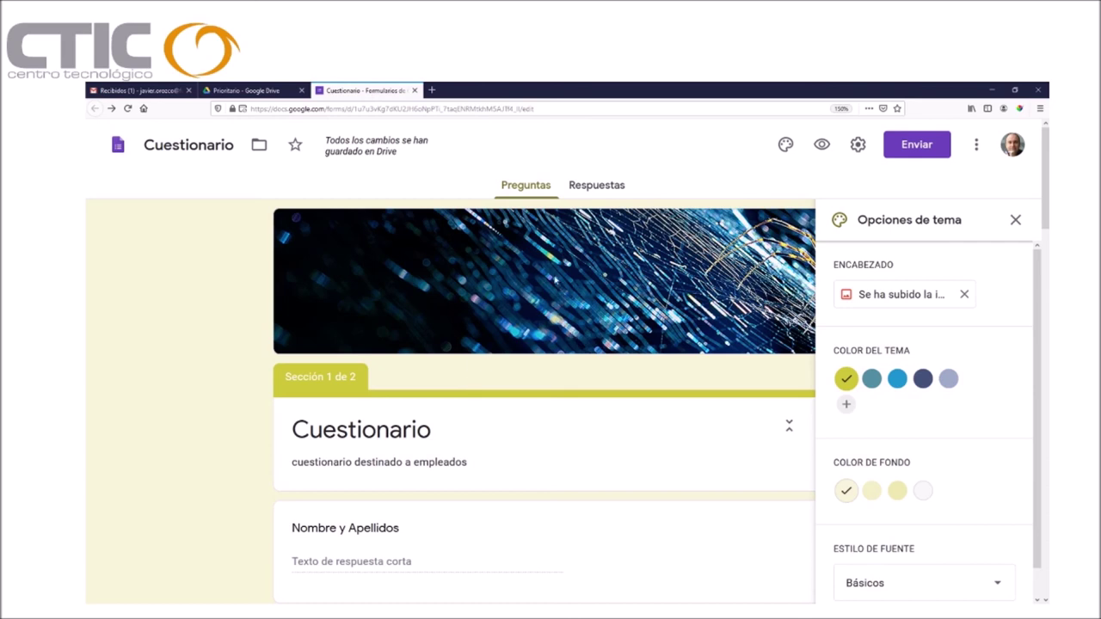
Step: Set the theme colour to bright blue with the lightest blue background, and close the theme options
scroll(905, 514, "down", 1)
left_click(897, 351)
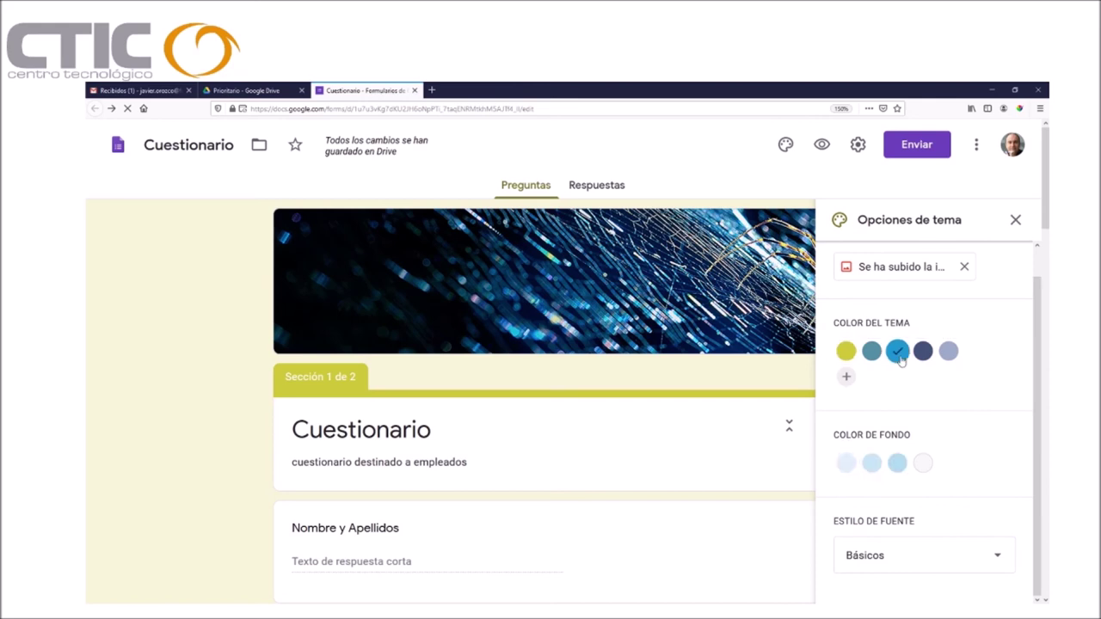
left_click(896, 461)
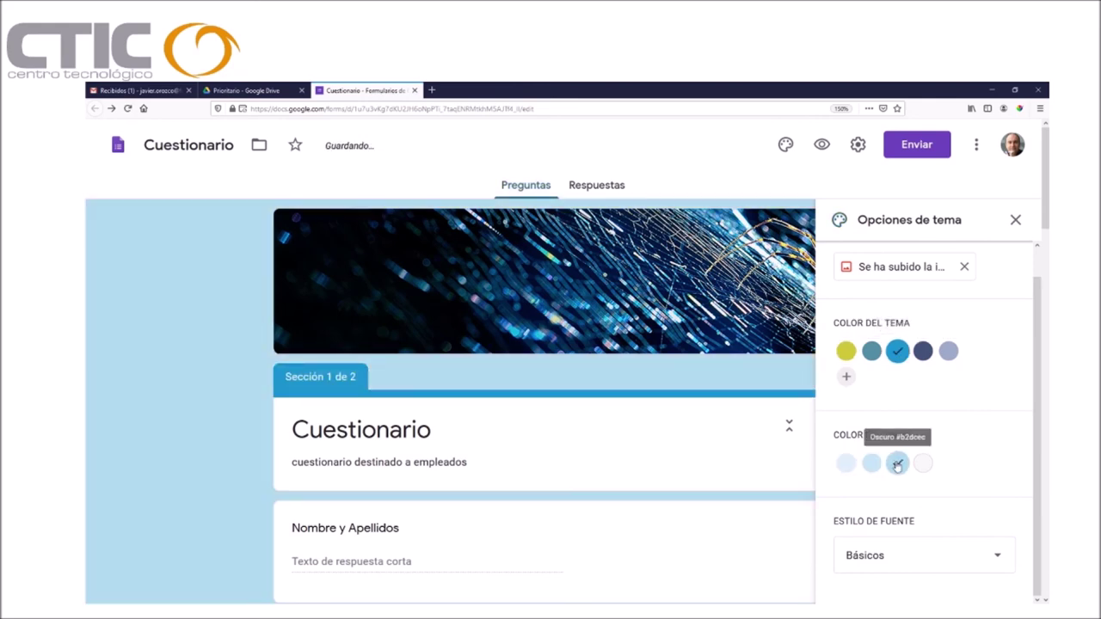
left_click(845, 463)
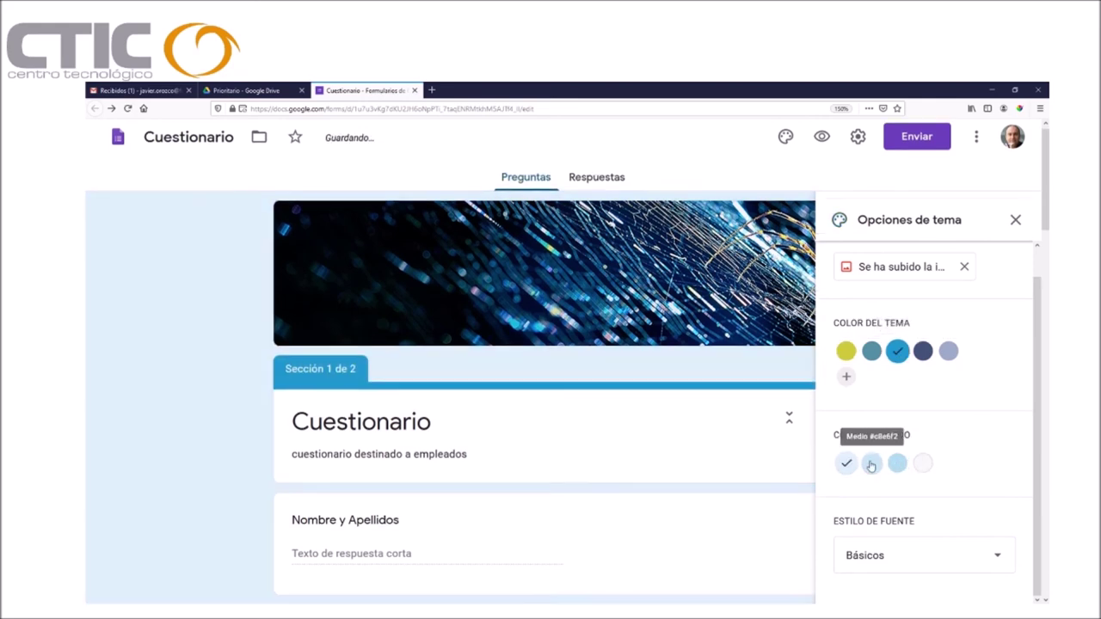
scroll(914, 531, "down", 2)
scroll(918, 547, "up", 1)
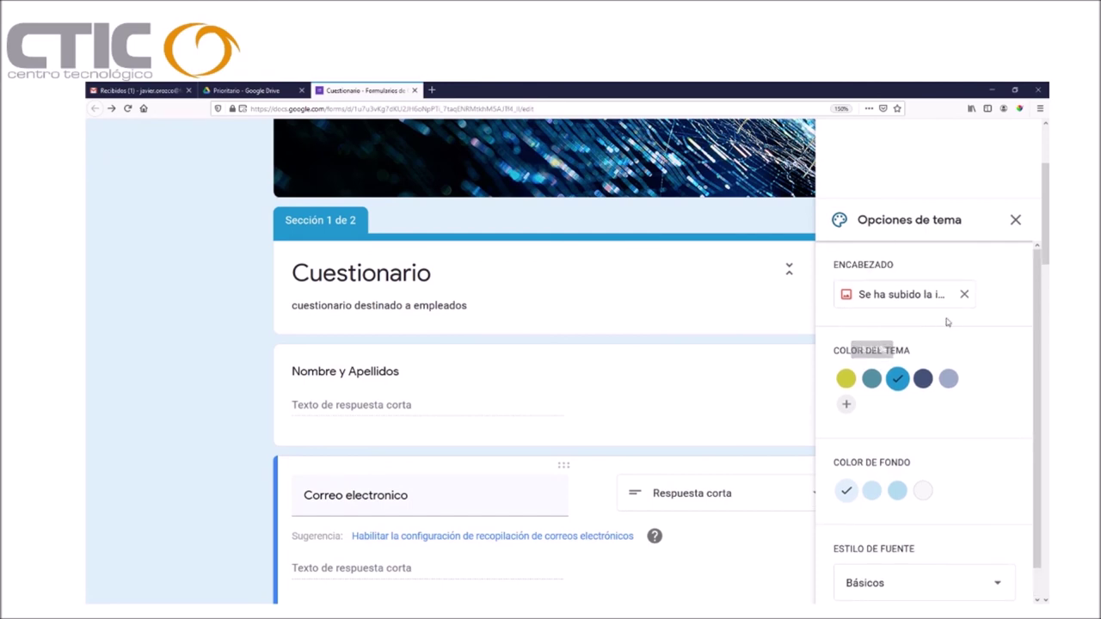
left_click(1014, 220)
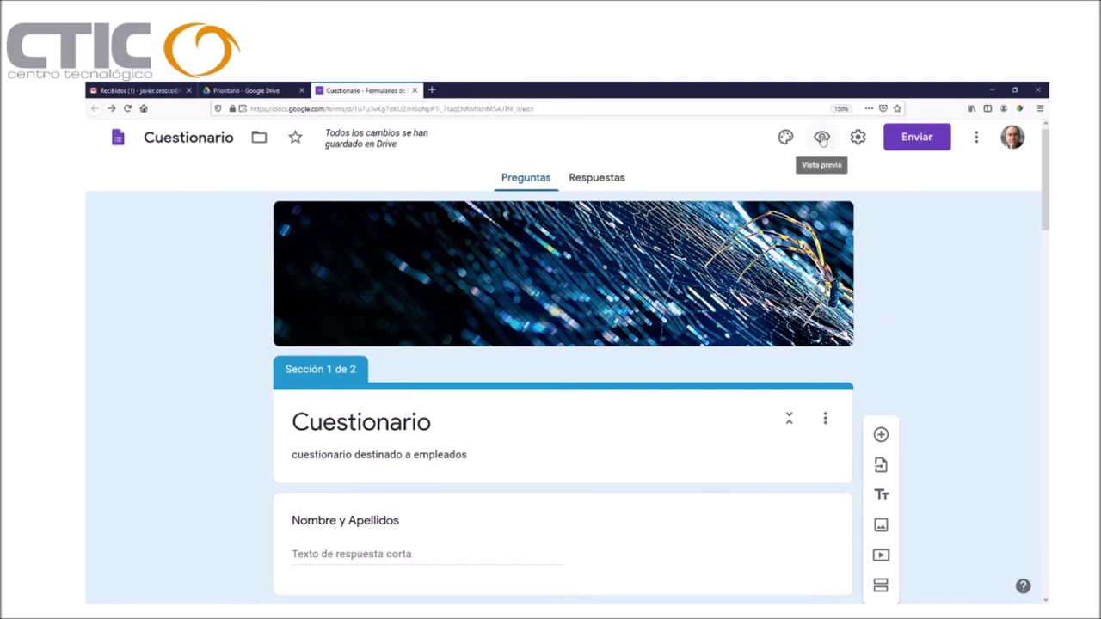
Step: Review the form's general settings for e-mail collection, sign-in and respondent permissions, and its presentation settings
left_click(856, 139)
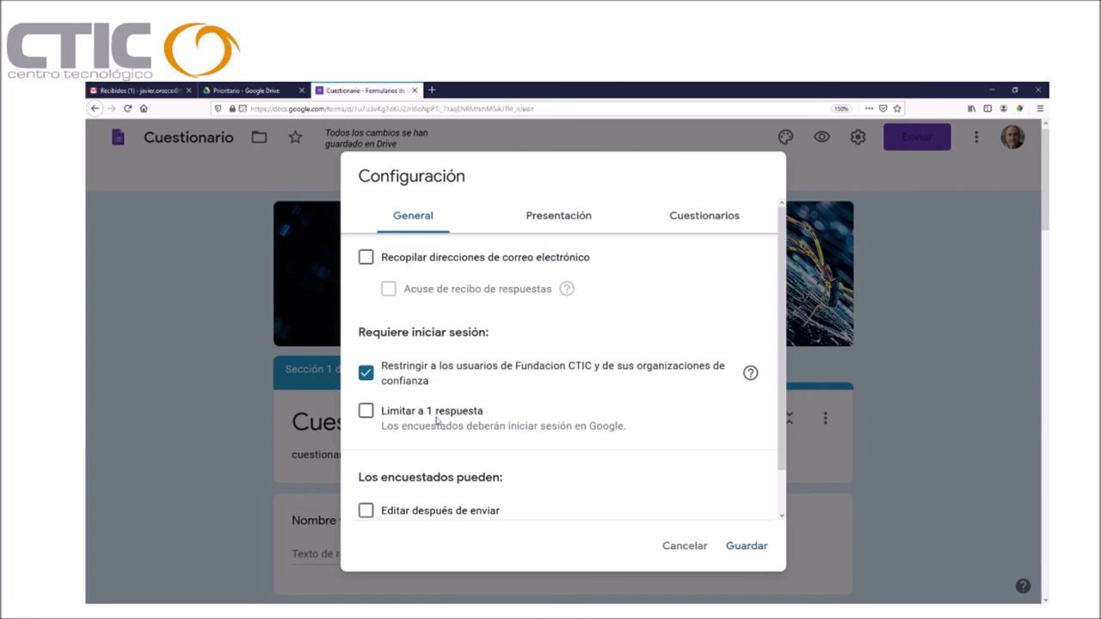
scroll(465, 447, "down", 1)
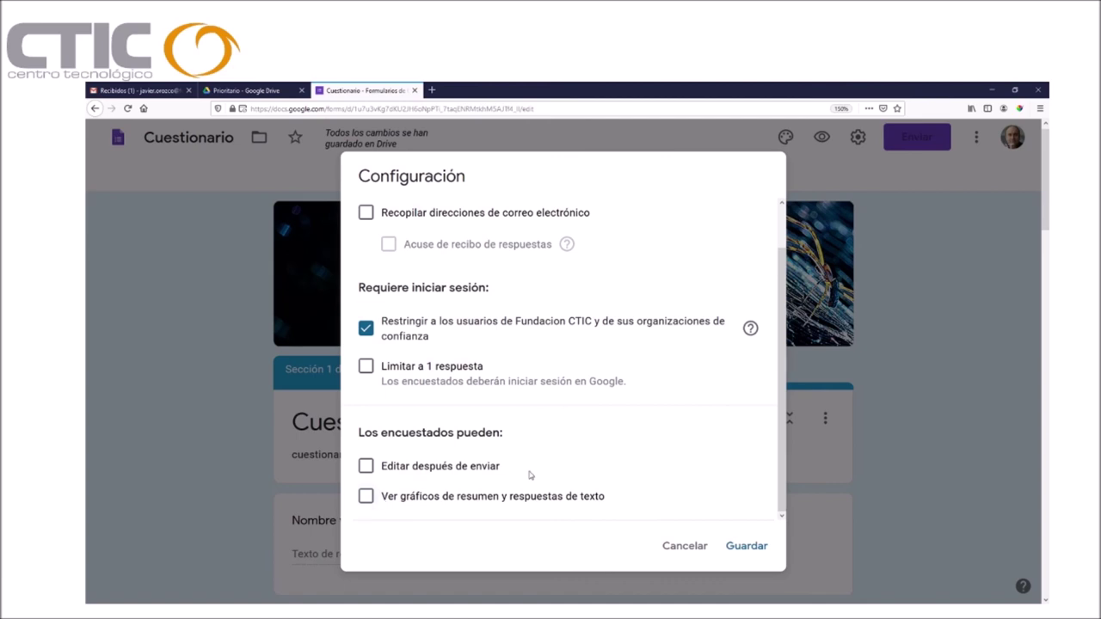
scroll(617, 467, "up", 1)
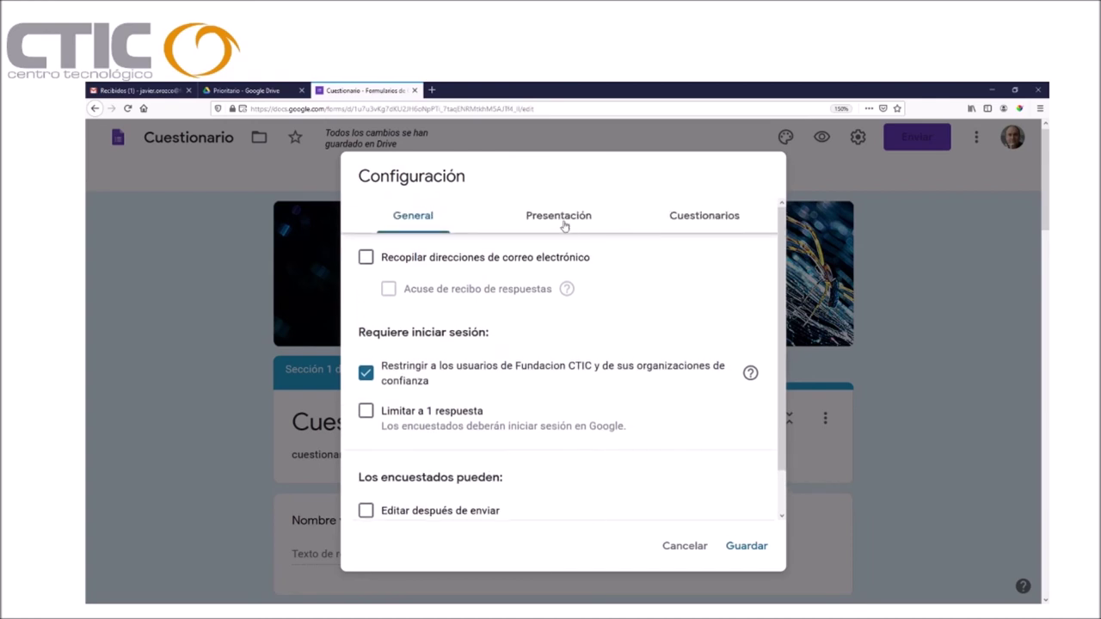
left_click(561, 222)
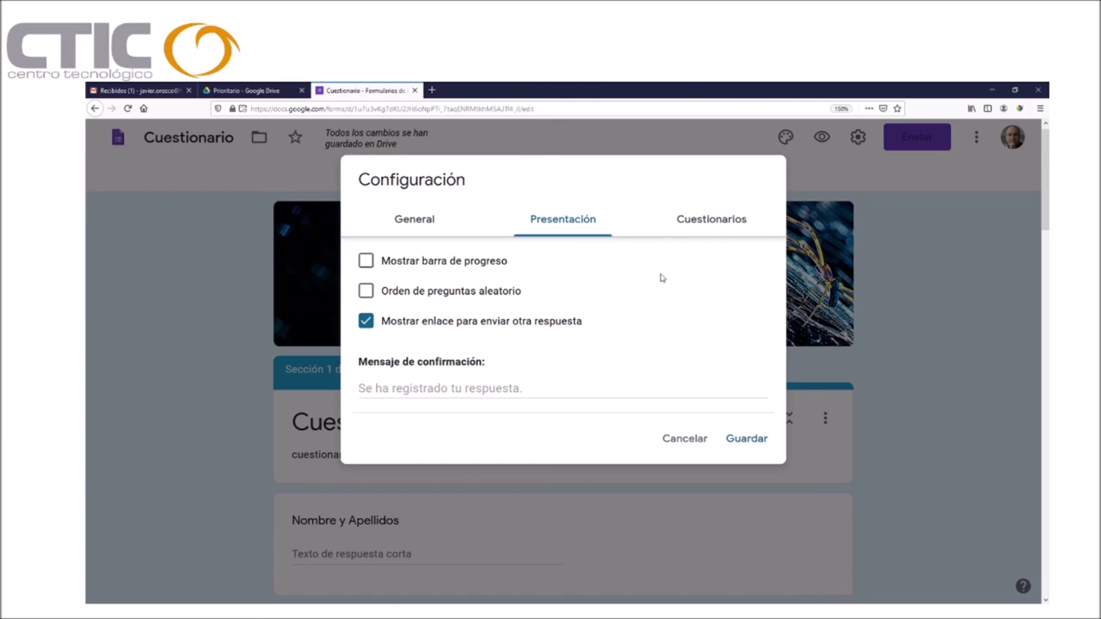
Step: Enable "Convertir en un cuestionario" to review its grading options, turn it back off, and save the settings
left_click(693, 226)
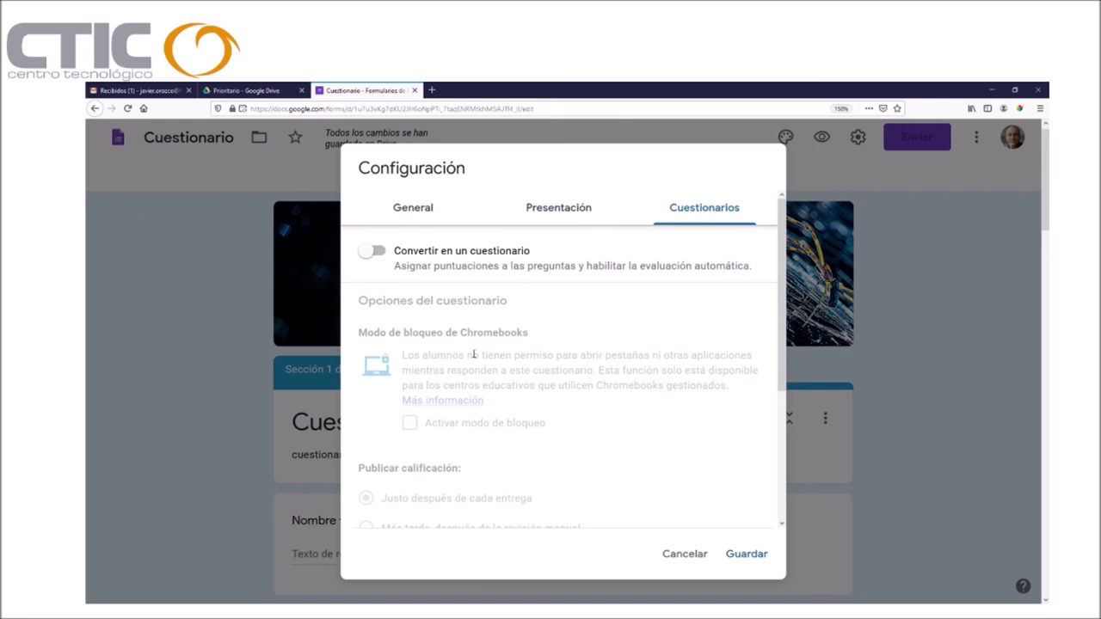
left_click(373, 250)
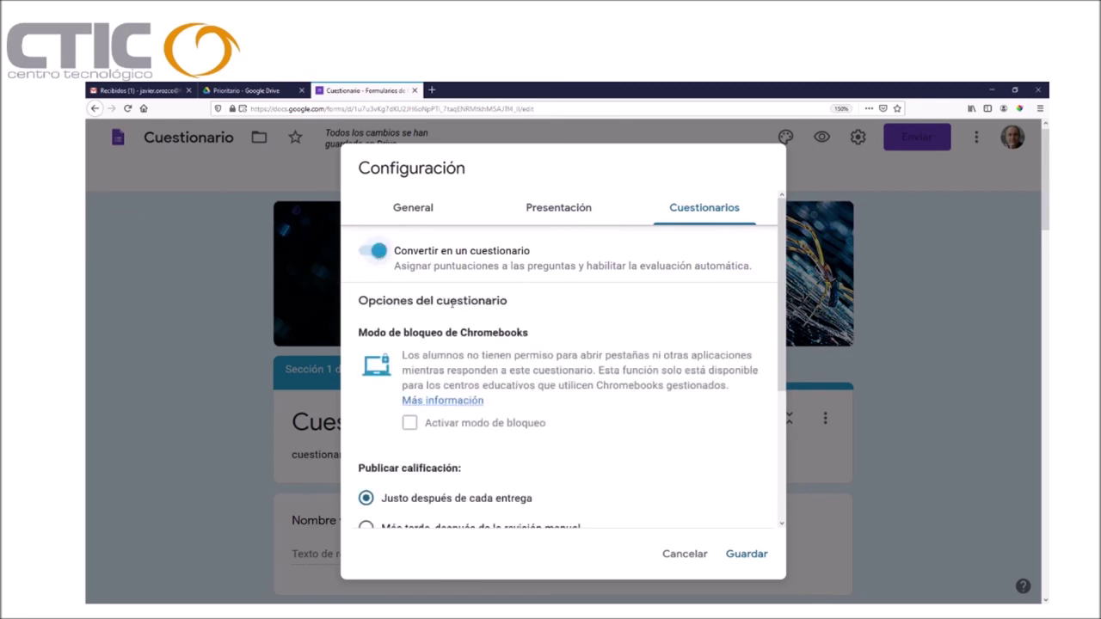
scroll(450, 303, "down", 4)
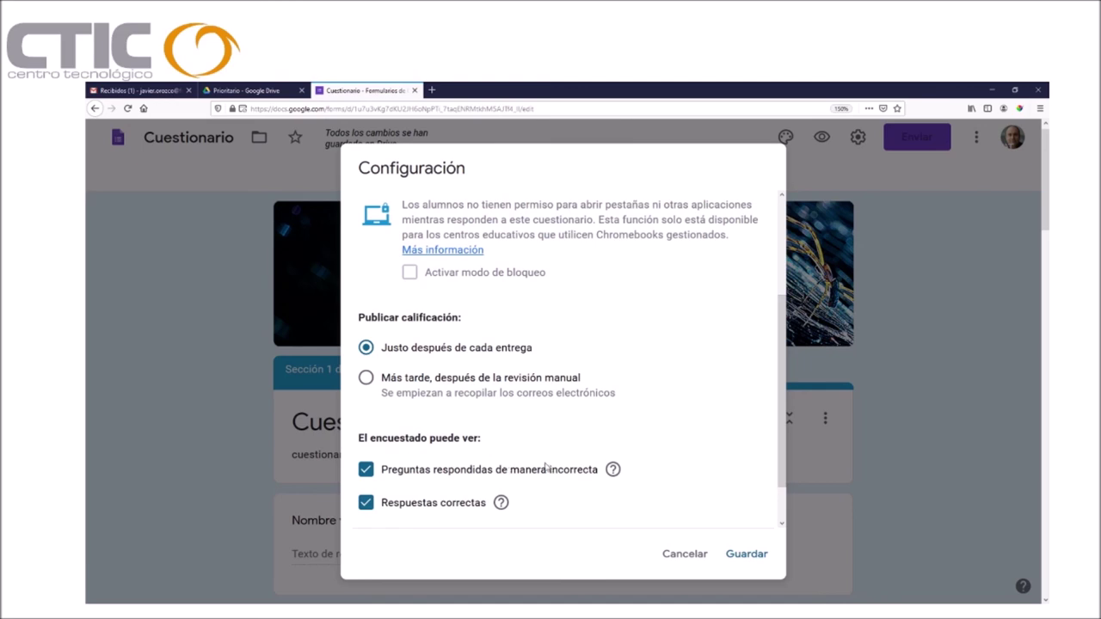
scroll(435, 307, "up", 5)
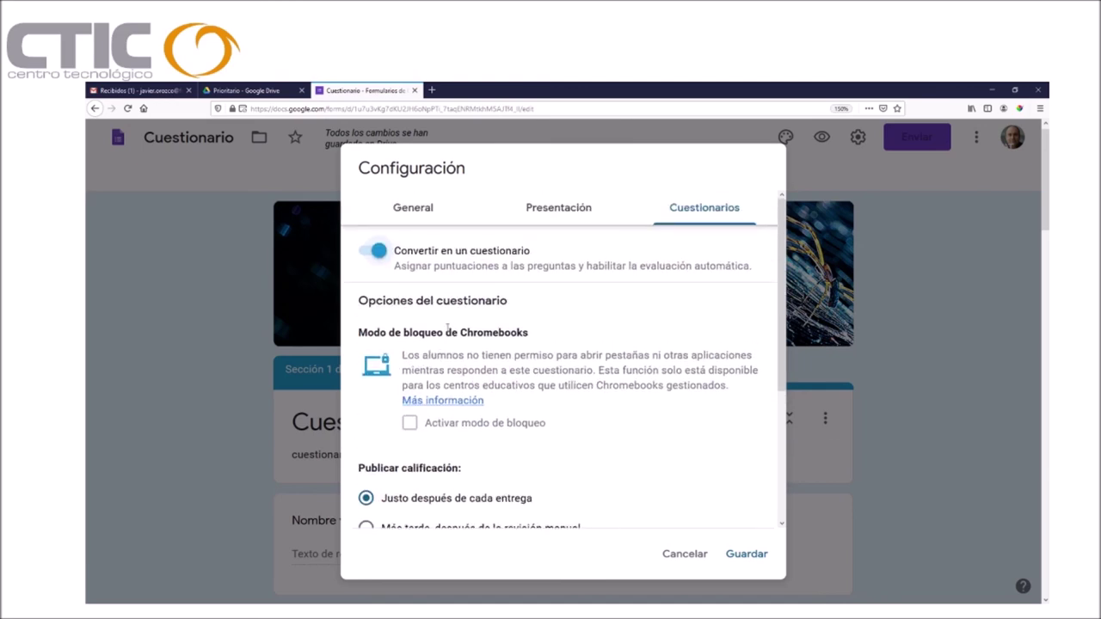
left_click(379, 250)
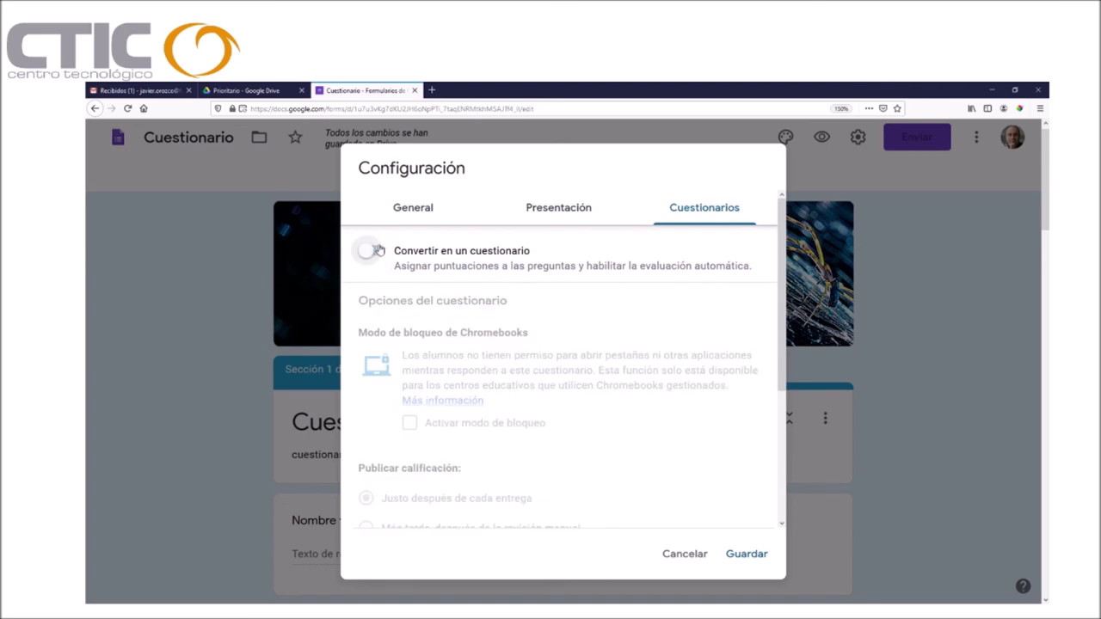
left_click(411, 216)
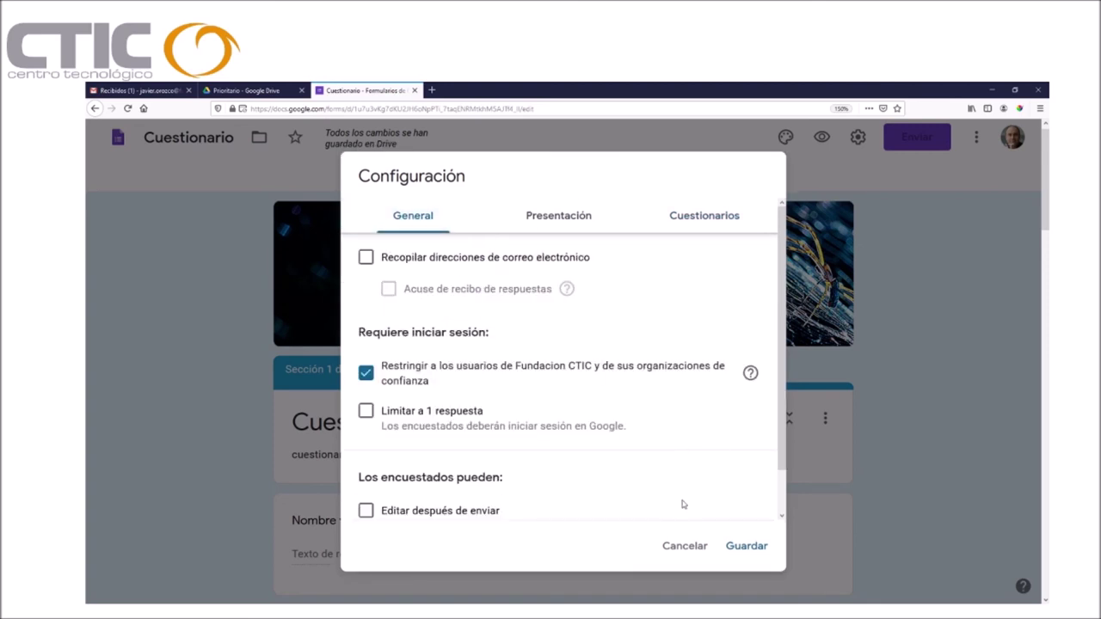
left_click(748, 550)
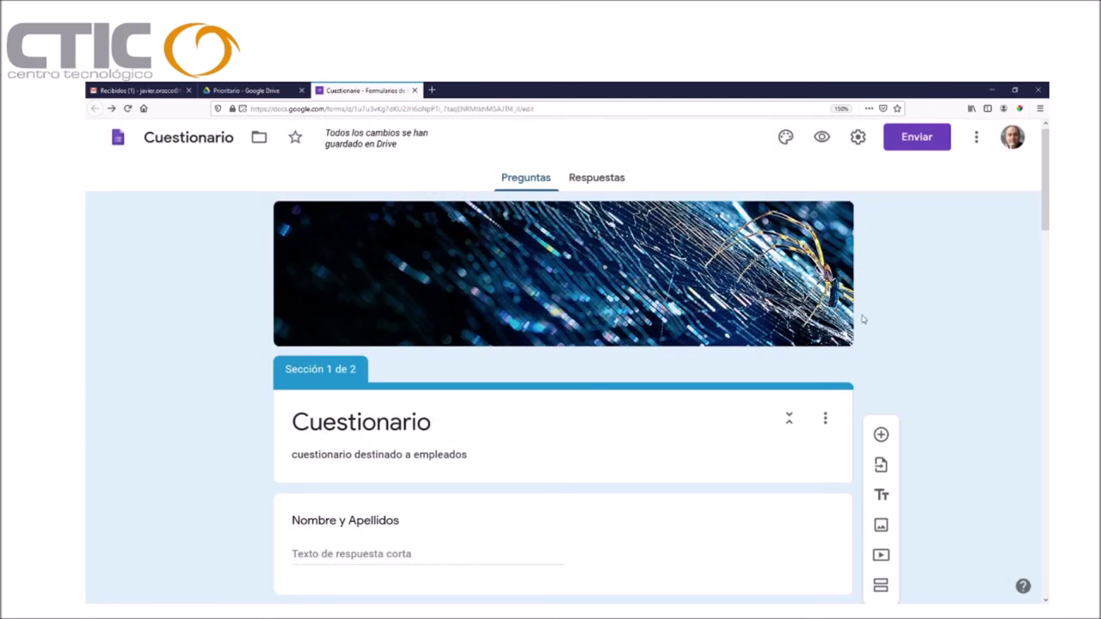
Step: Open the form's sending options and review the e-mail recipient, subject and message fields
left_click(915, 145)
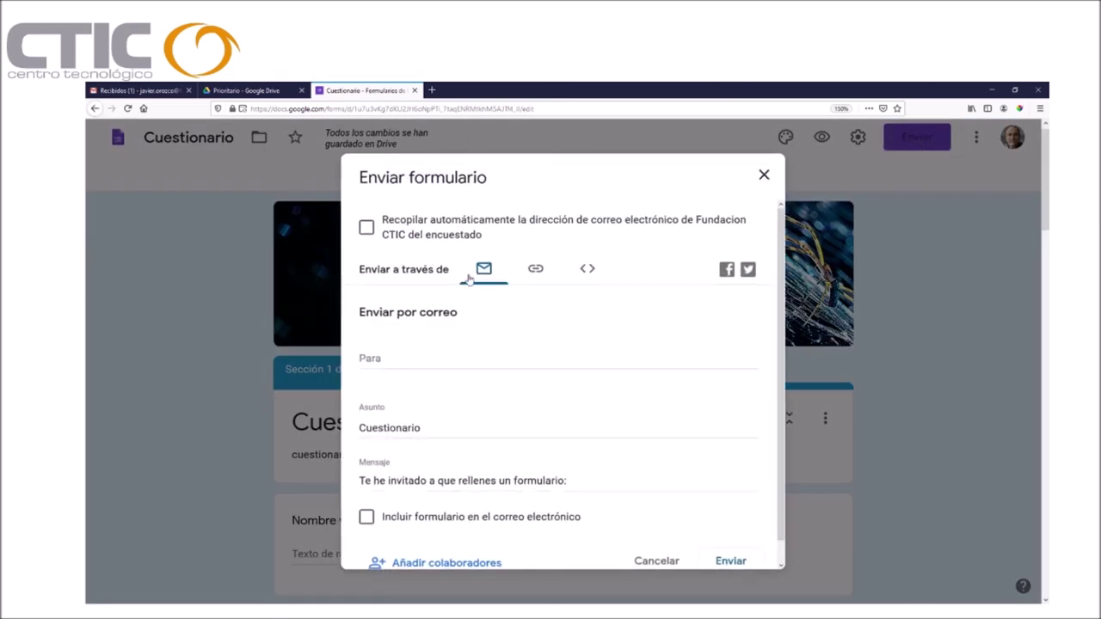
left_click(410, 356)
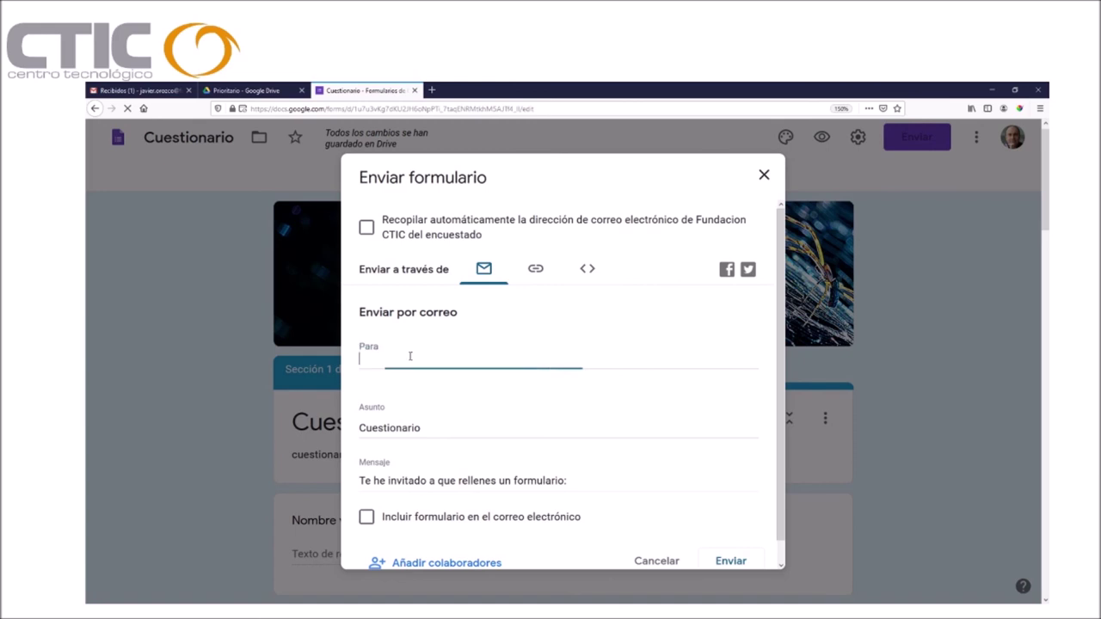
scroll(410, 352, "down", 1)
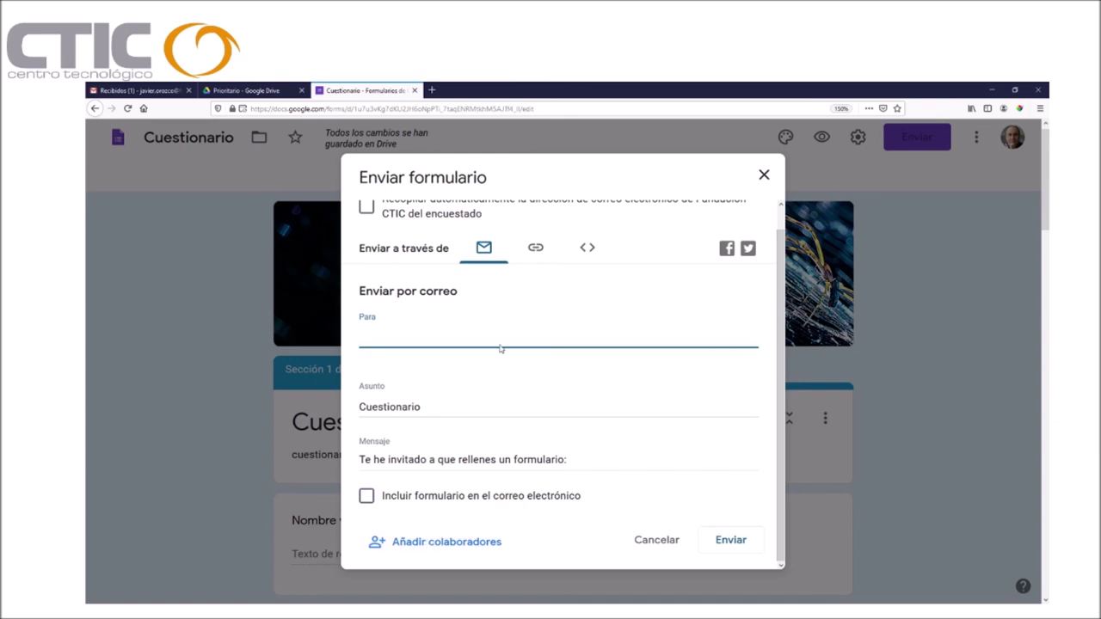
Step: Shorten the form's sharing link, view the HTML embed code, and cancel sending
left_click(535, 249)
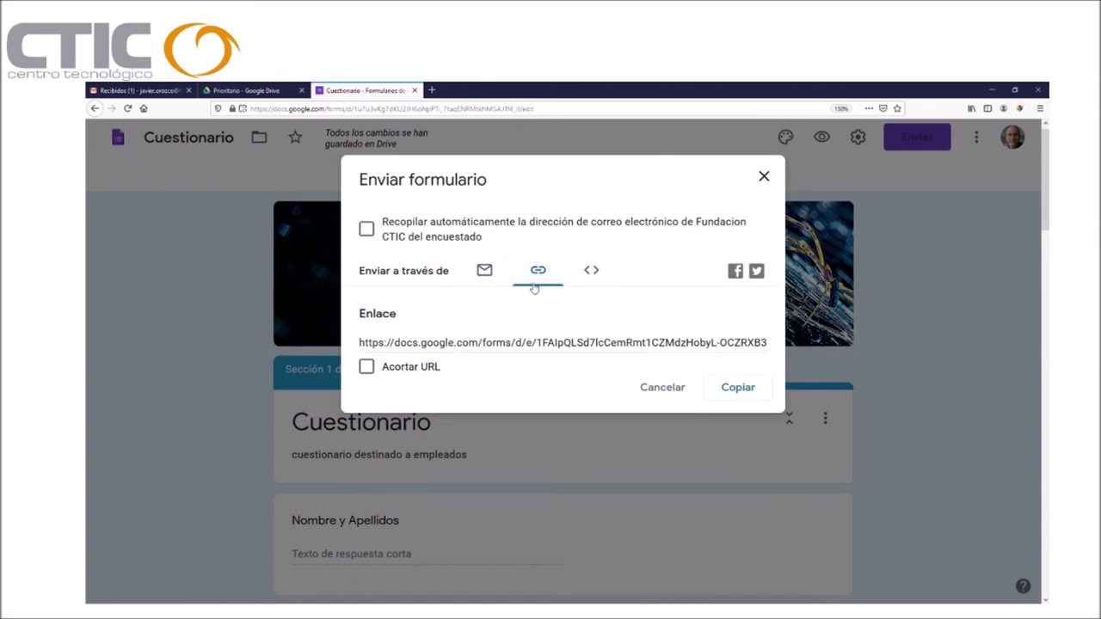
left_click(416, 343)
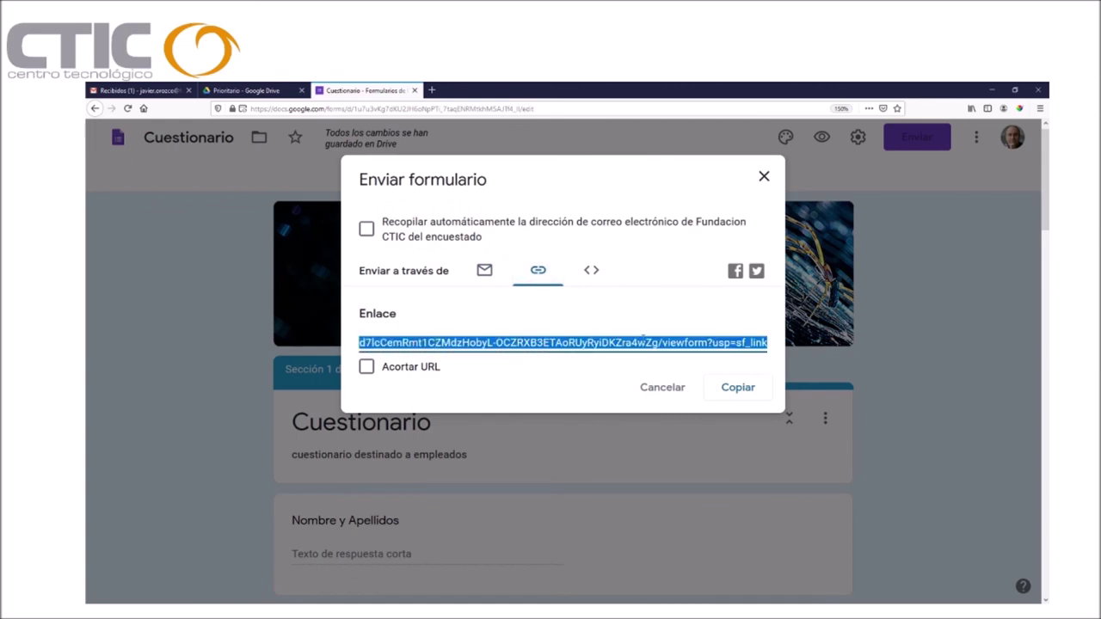
left_click(365, 366)
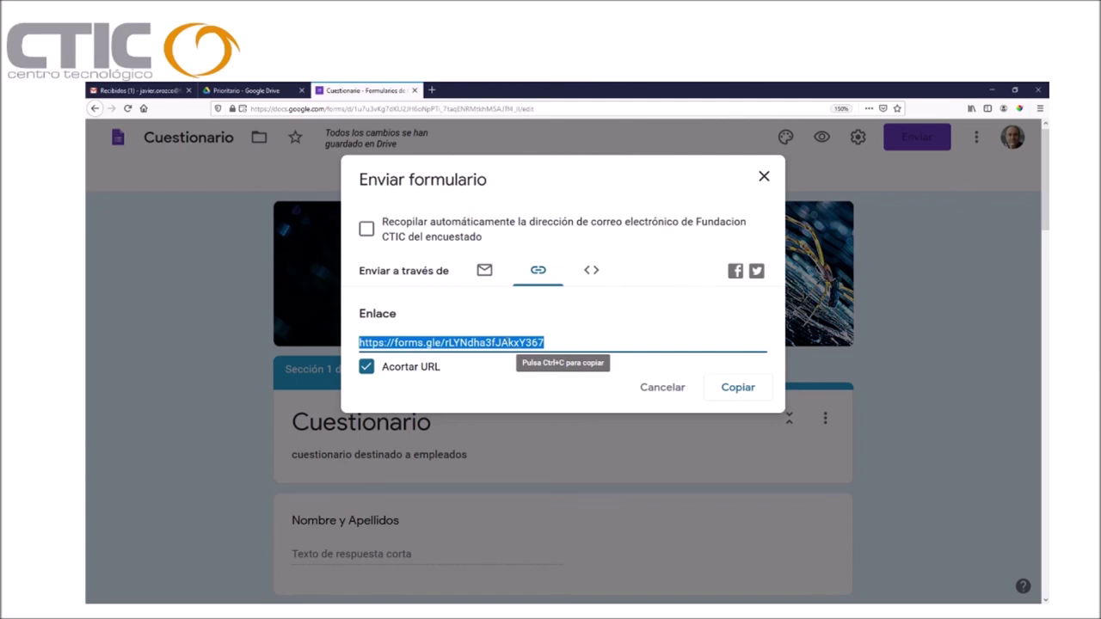
left_click(593, 271)
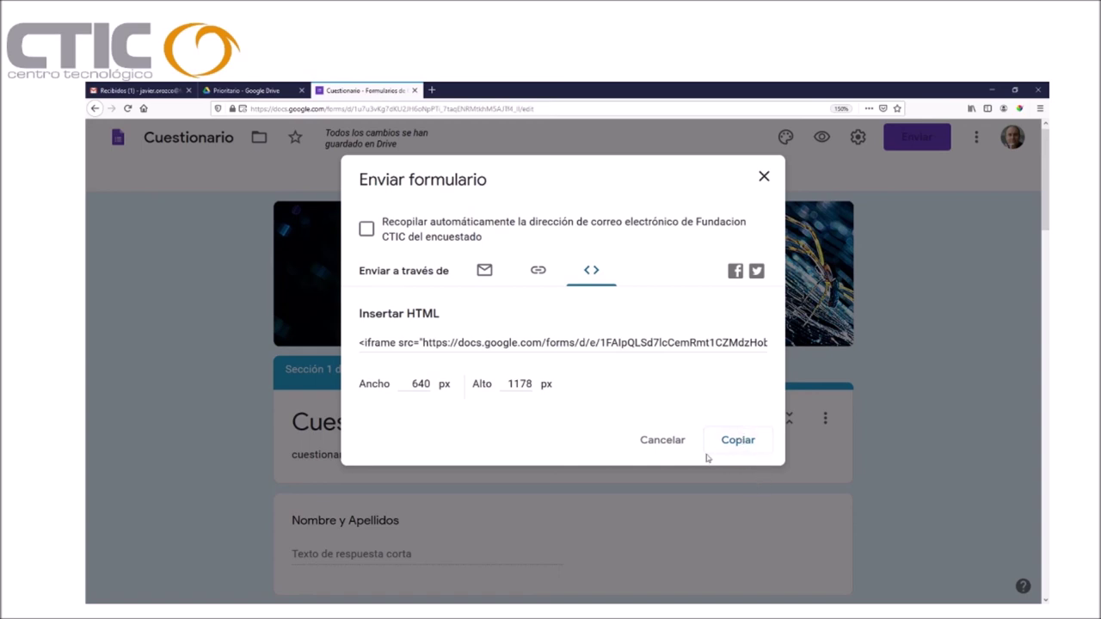
left_click(684, 442)
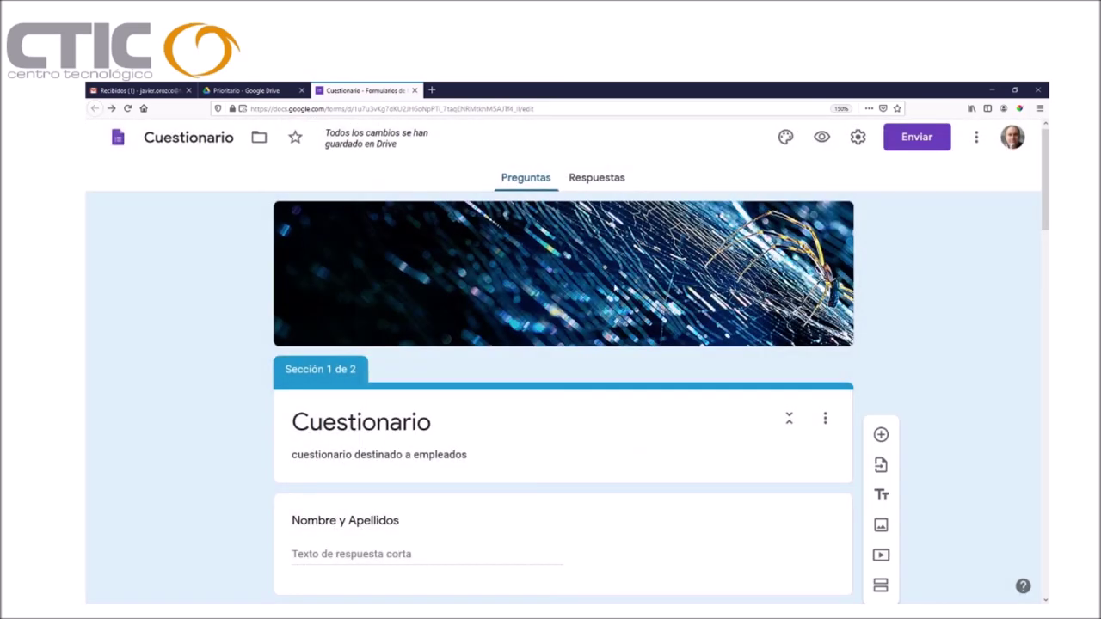